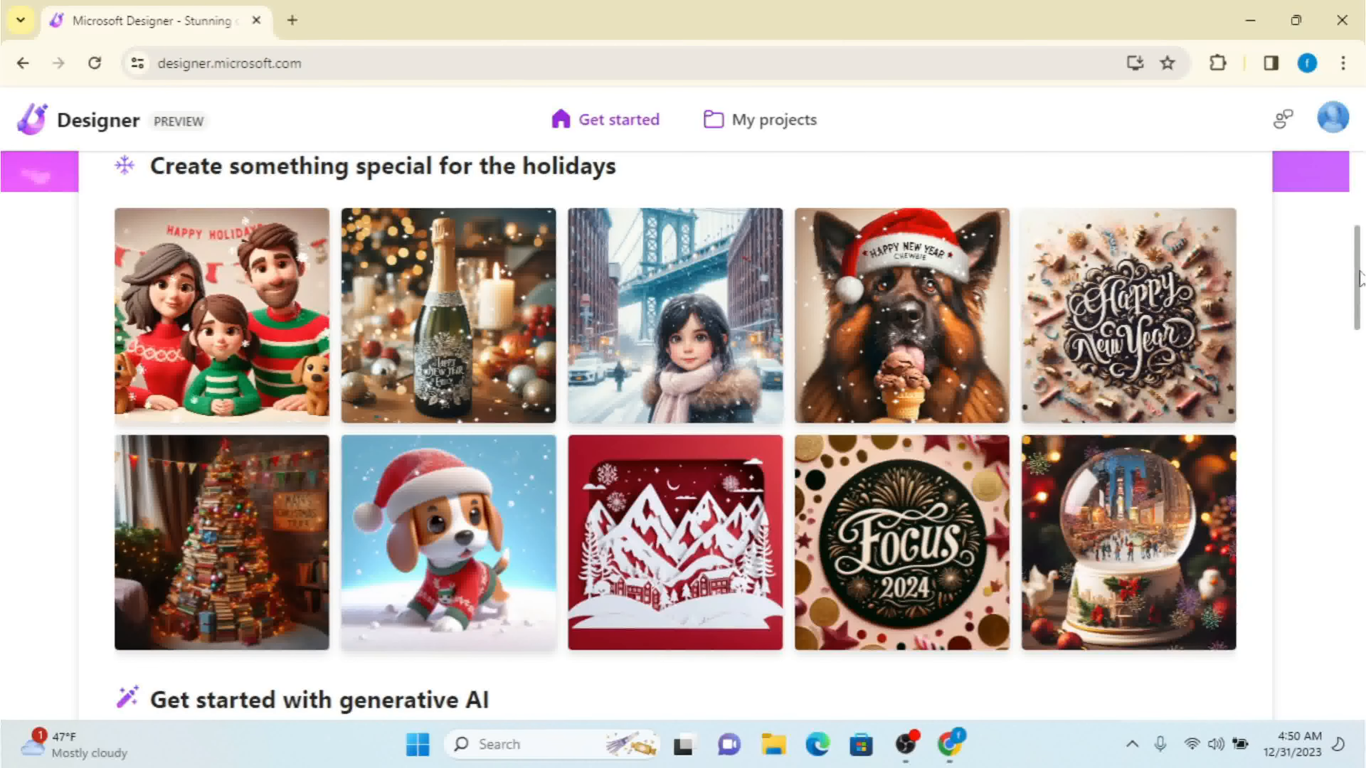
Look over the Designer home page, including the holiday ideas, generative AI tools, recent projects and social media design formats
scroll(1359, 279, "down", 7)
scroll(1359, 401, "down", 4)
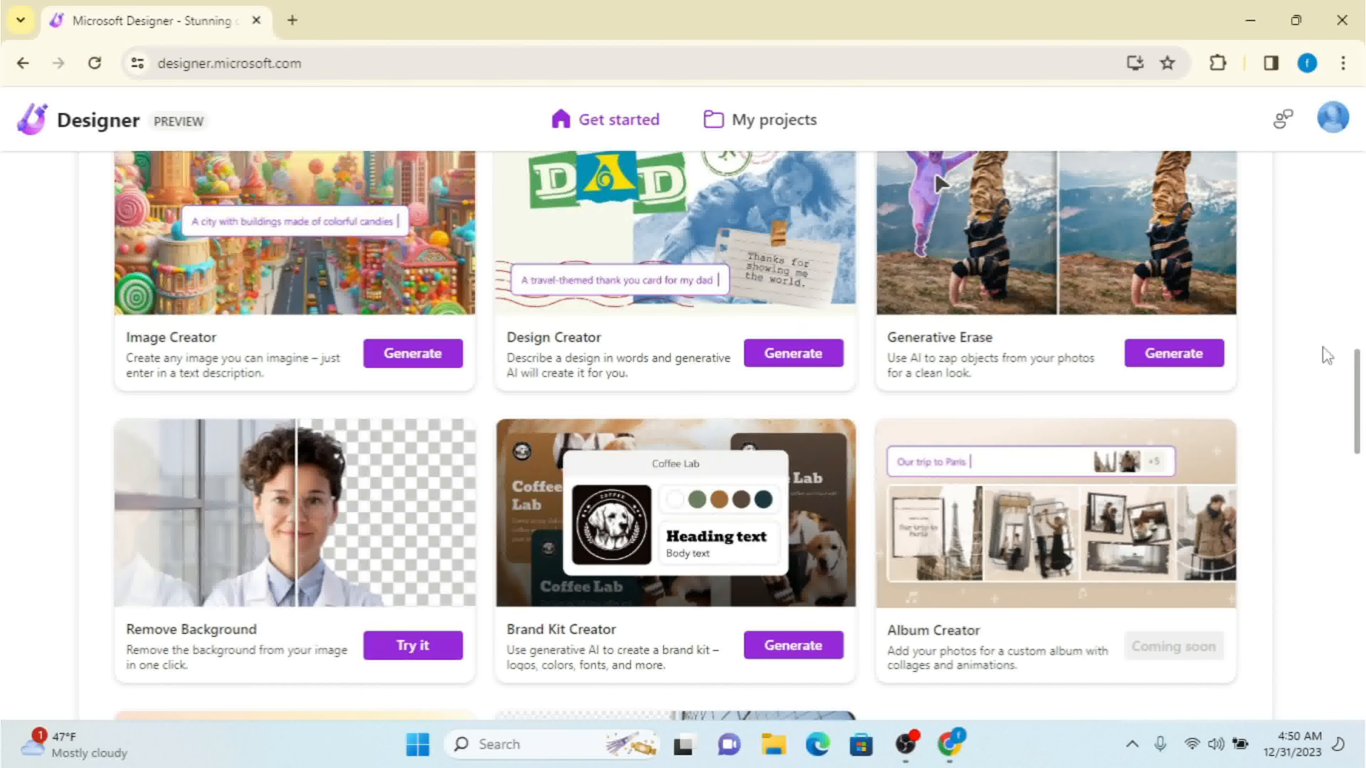
scroll(1101, 377, "up", 3)
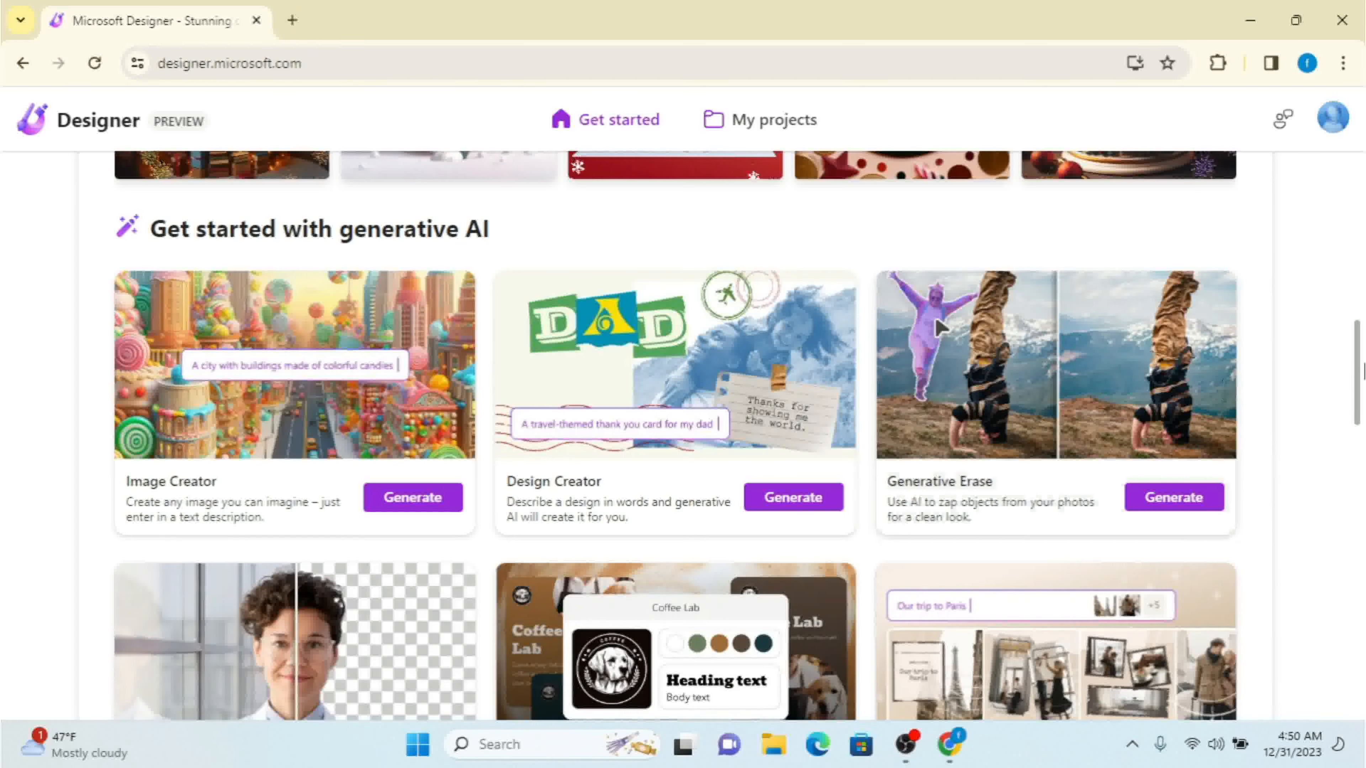
scroll(855, 420, "down", 6)
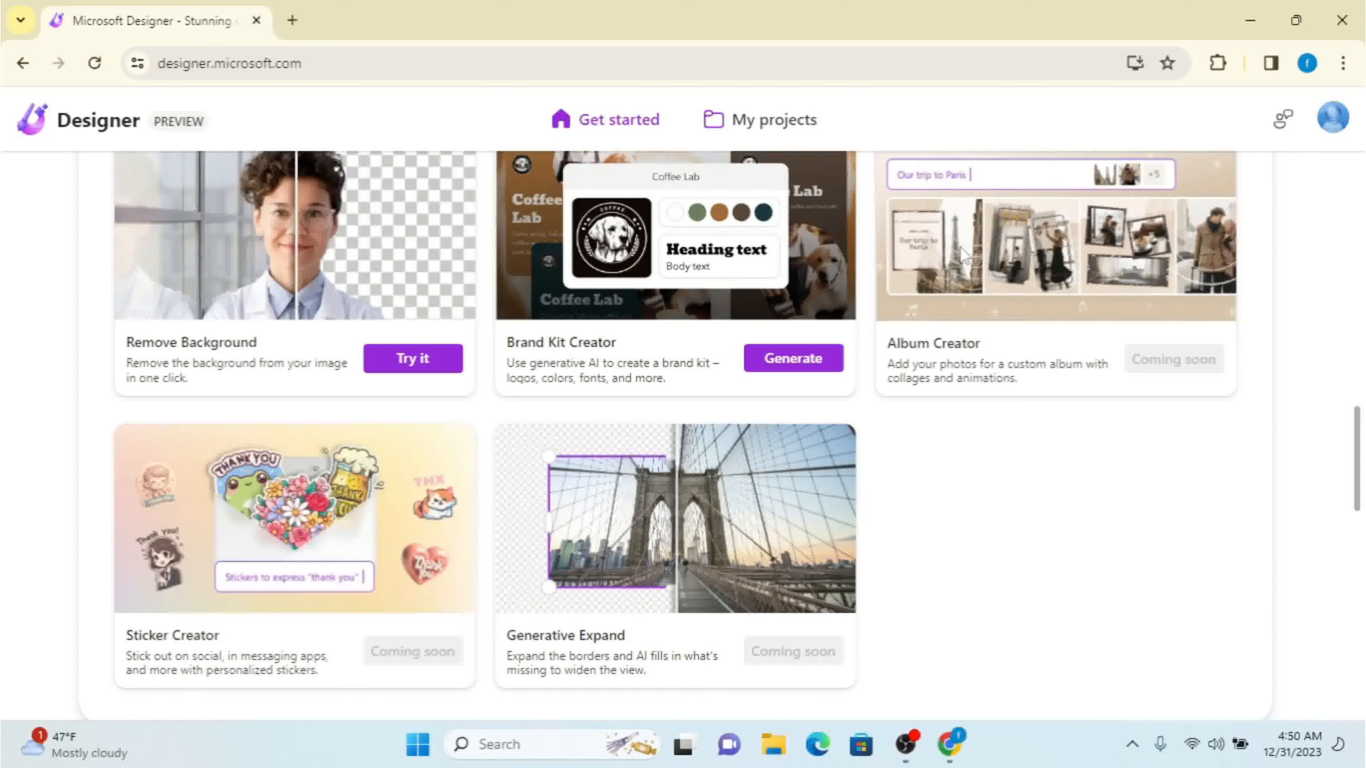
scroll(1006, 453, "down", 5)
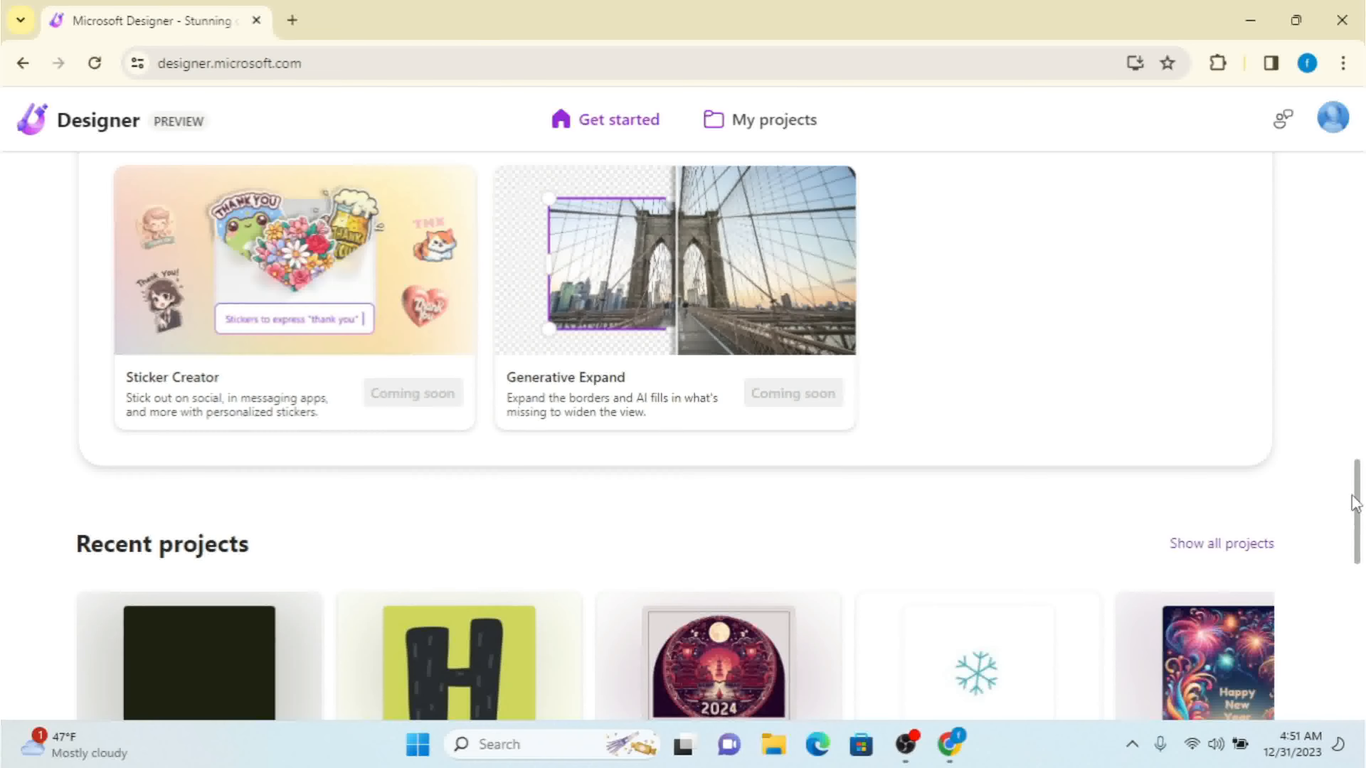
scroll(1354, 503, "down", 5)
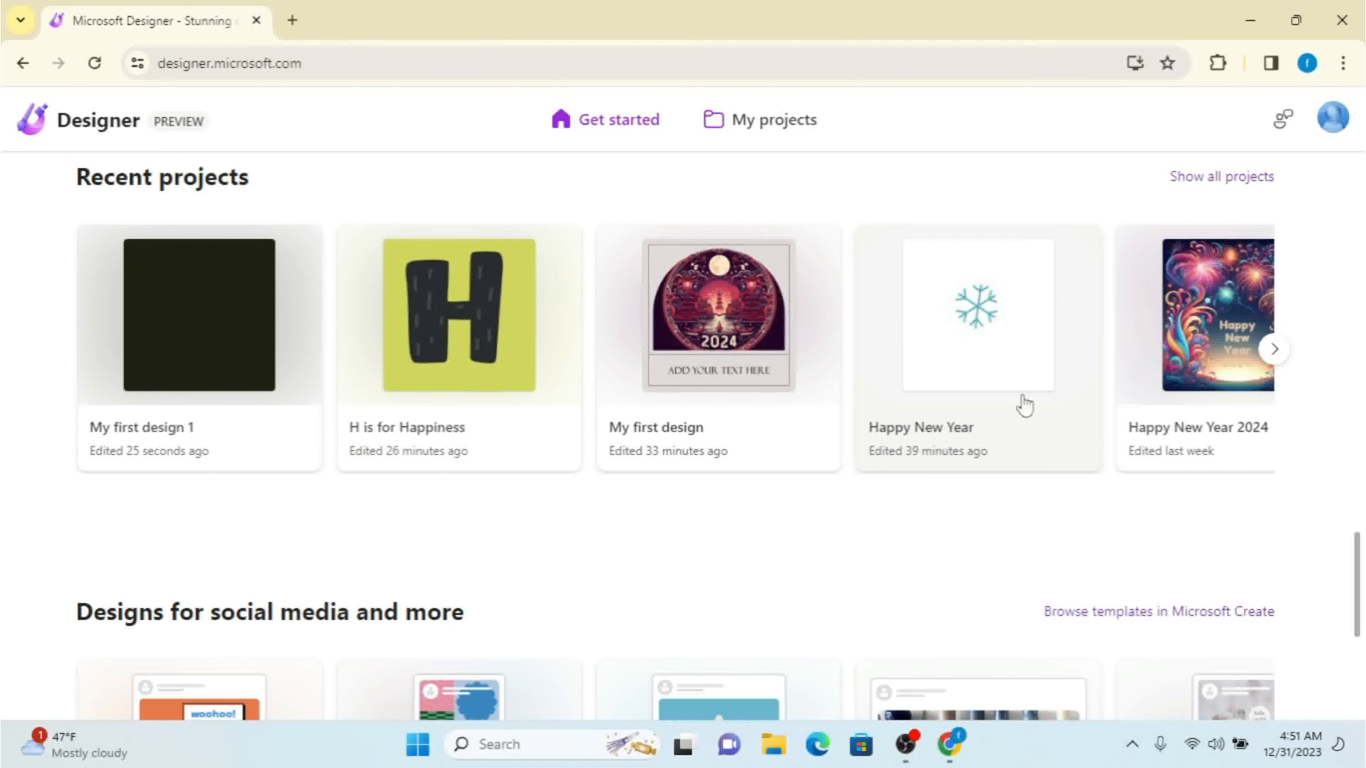
scroll(1356, 560, "down", 5)
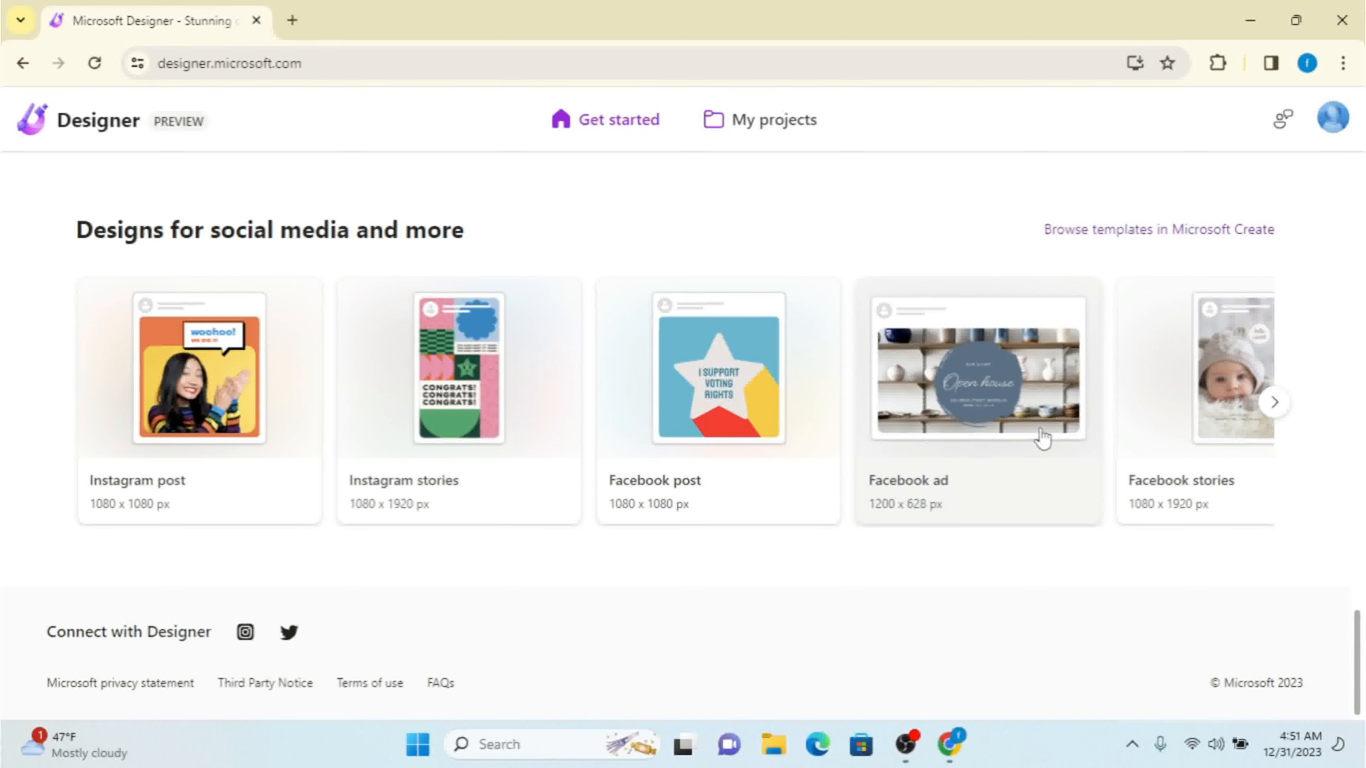
left_click(1273, 403)
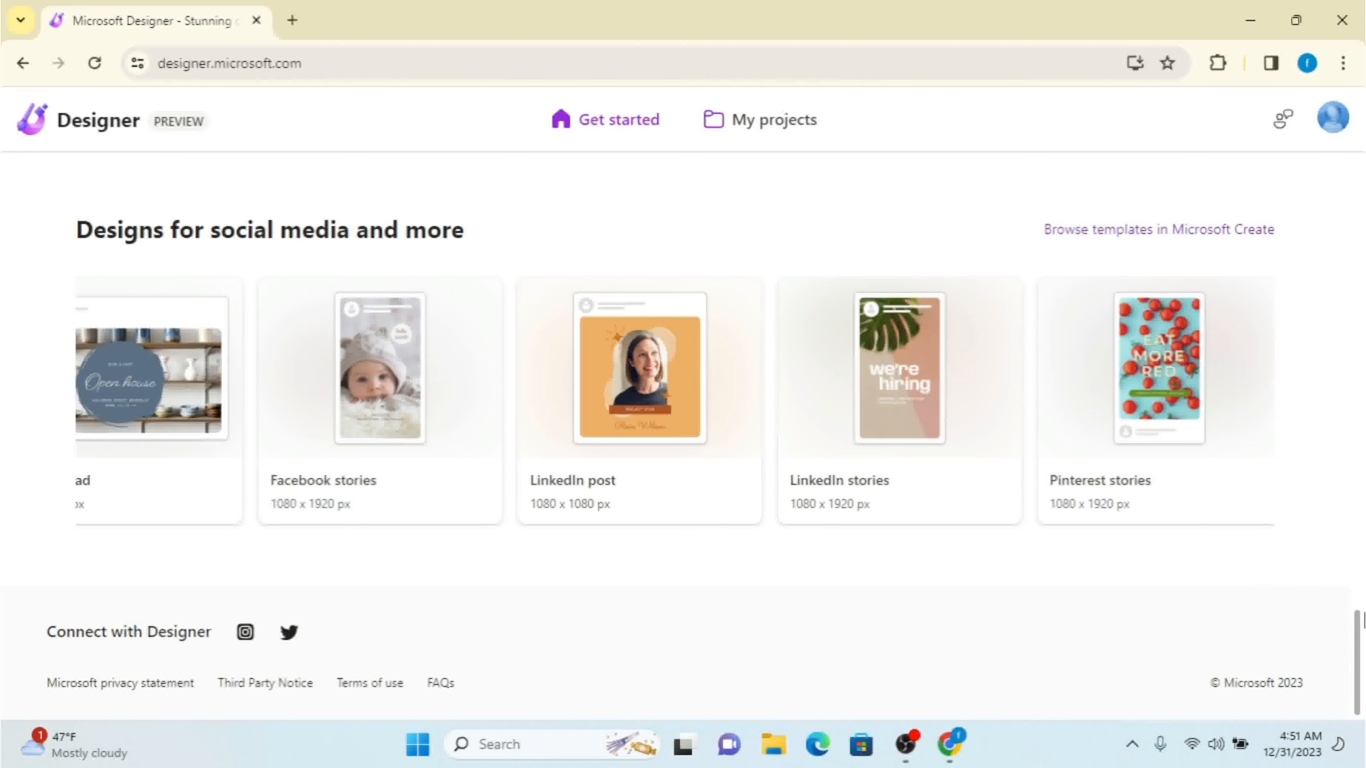
left_click_drag(1364, 621, 1364, 161)
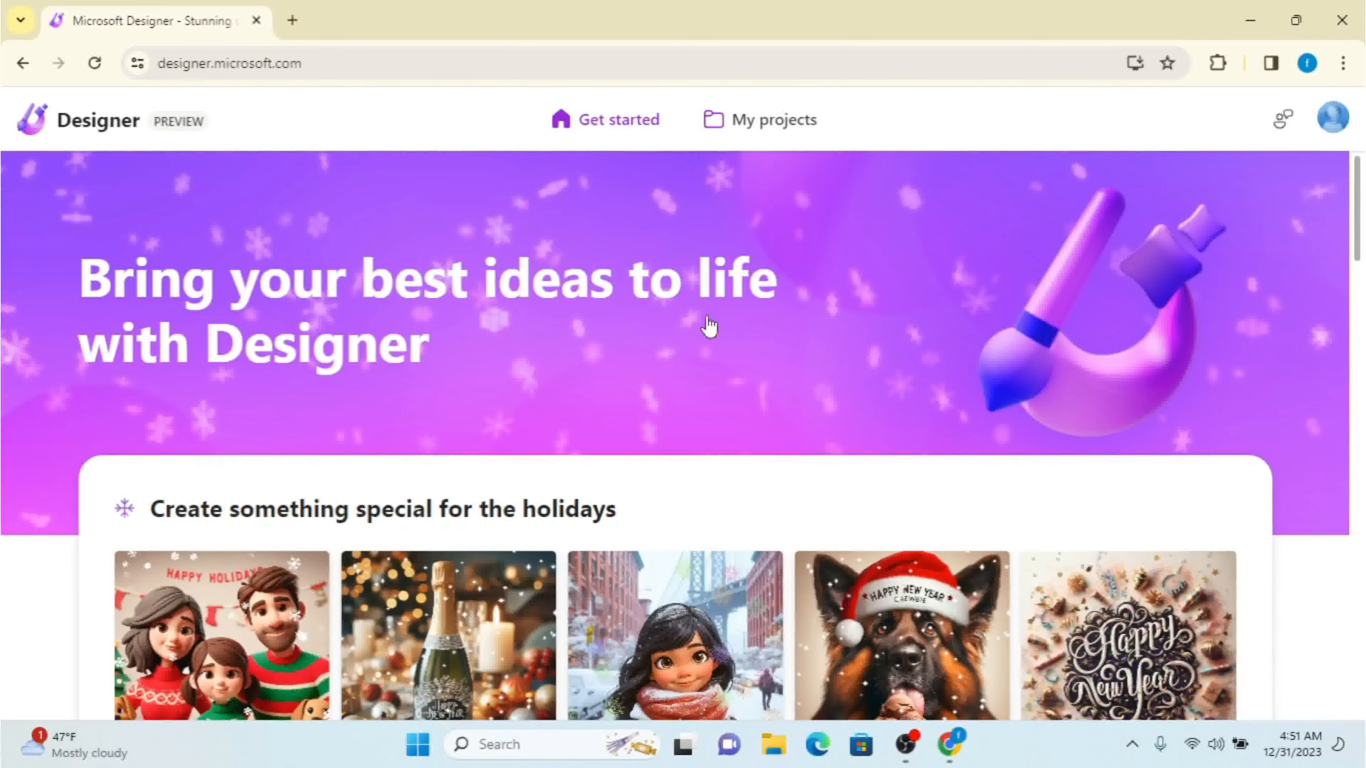
Open Image Creator from the generative AI section and preview the prompts of the first example images
left_click_drag(1364, 231, 1363, 329)
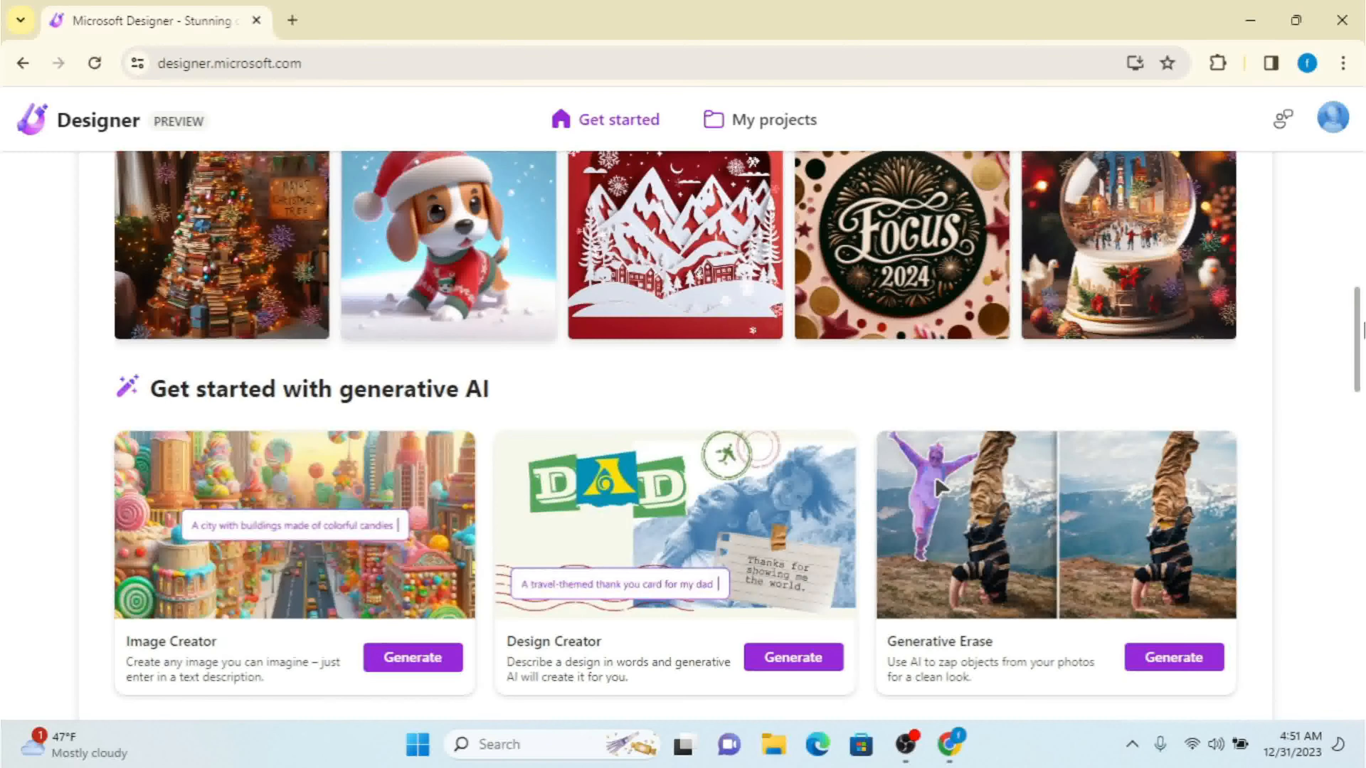
left_click(285, 525)
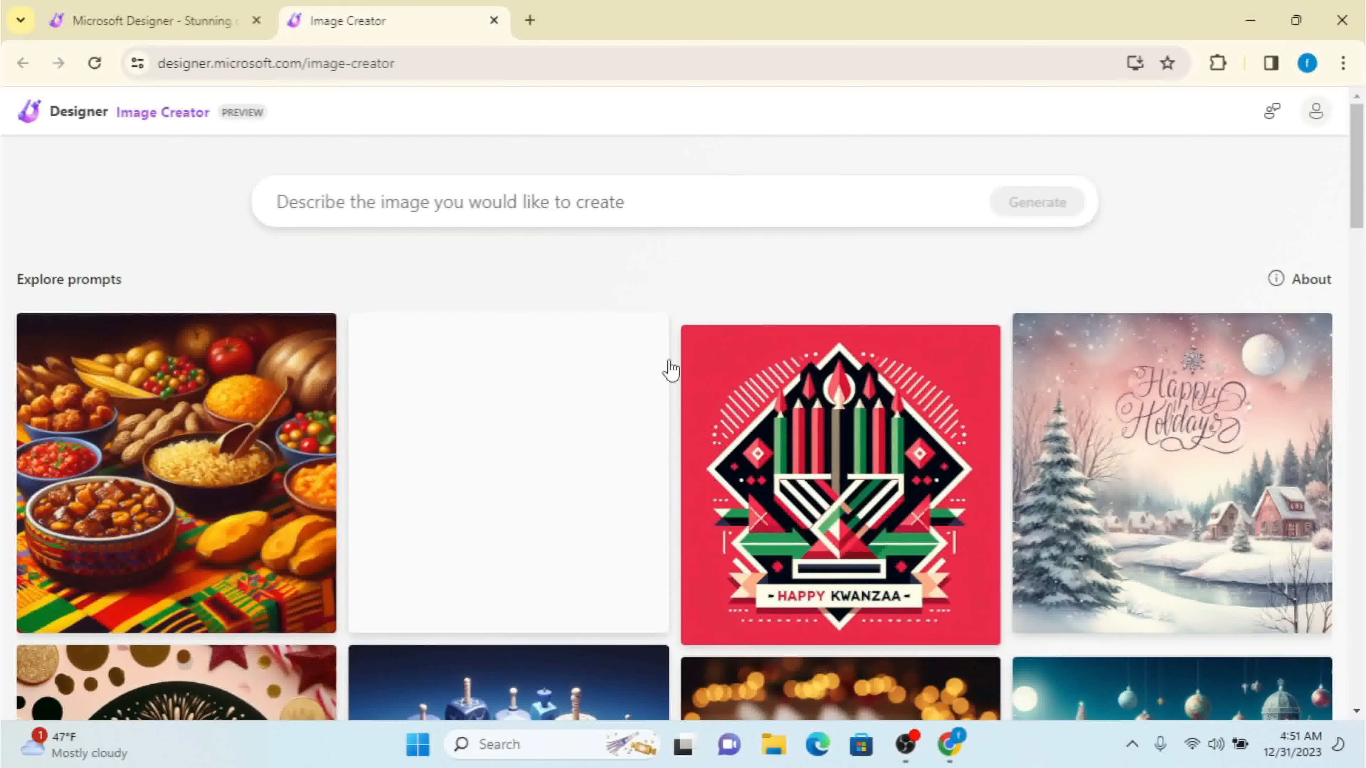
mouse_move(133, 446)
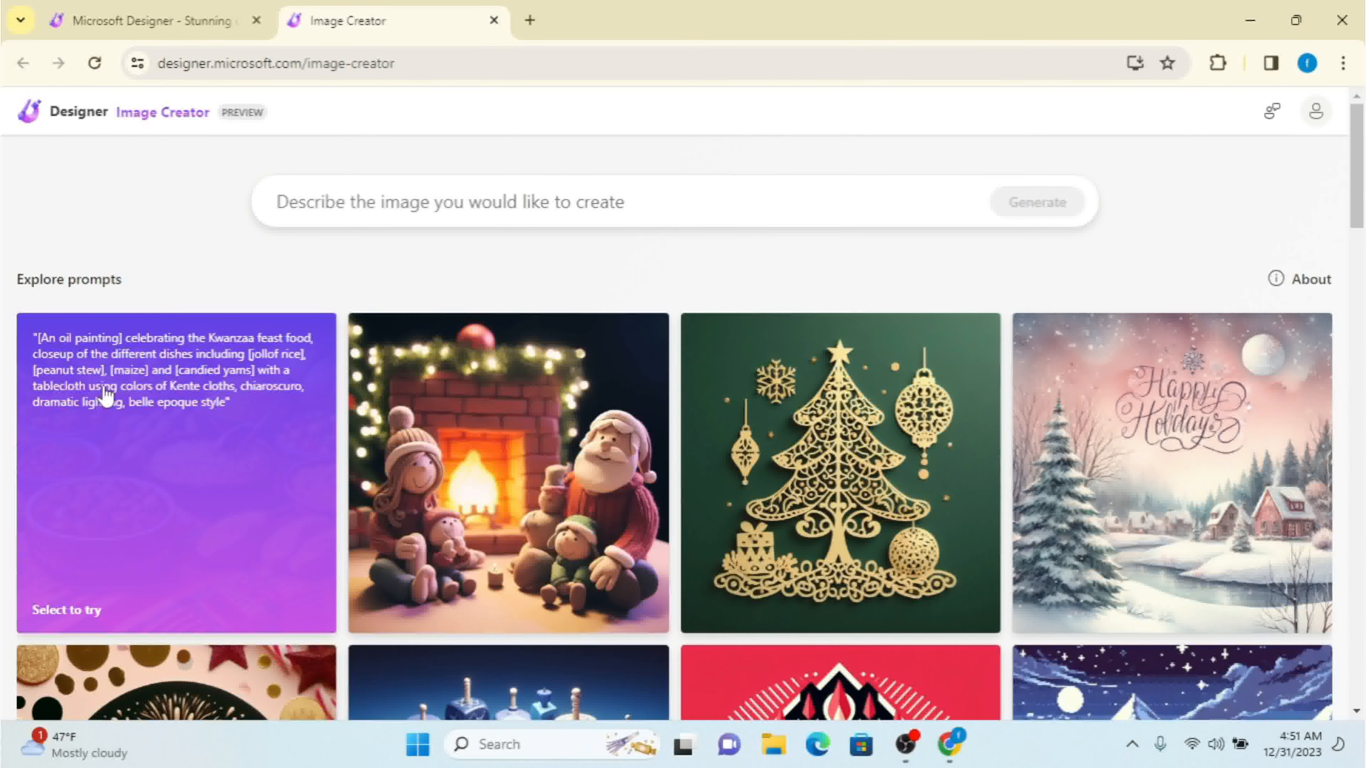
mouse_move(519, 428)
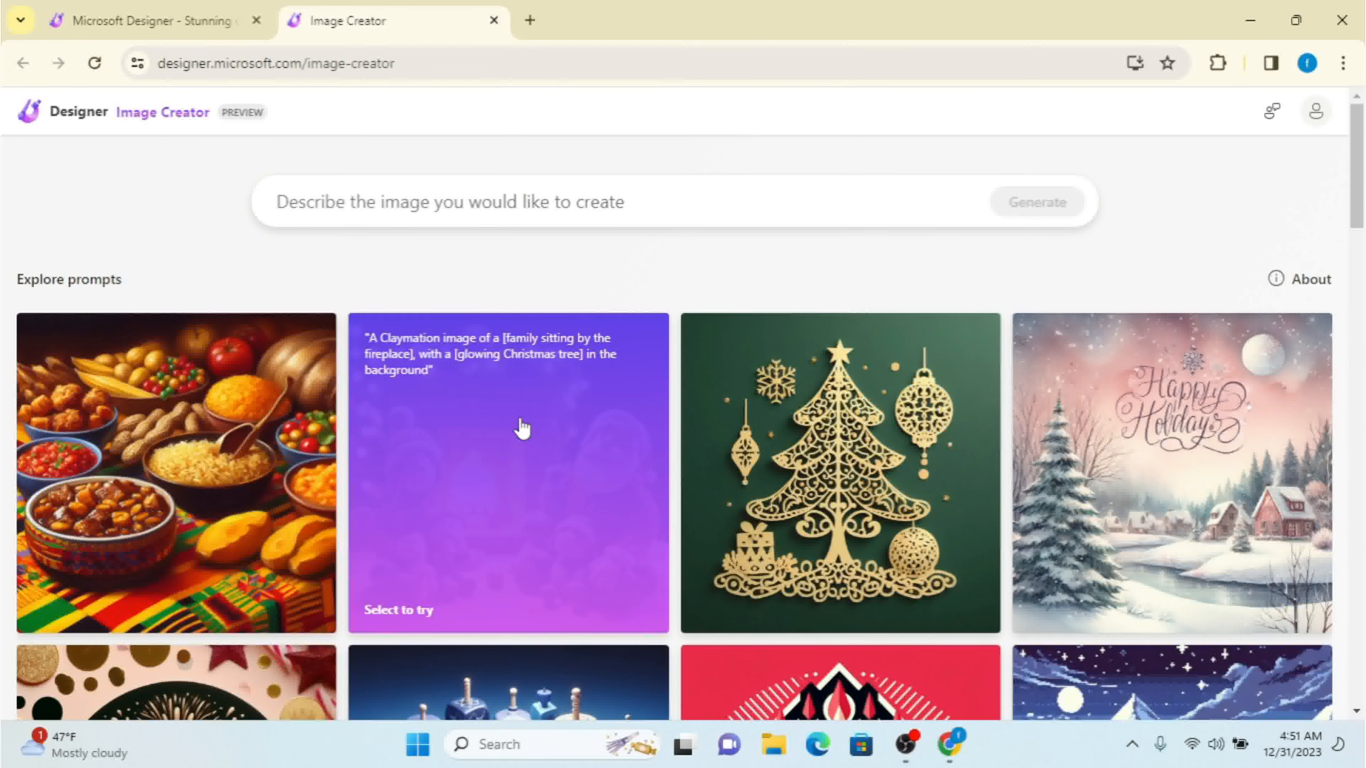
Generate an image in Image Creator from the description "New Year 2024"
left_click(529, 204)
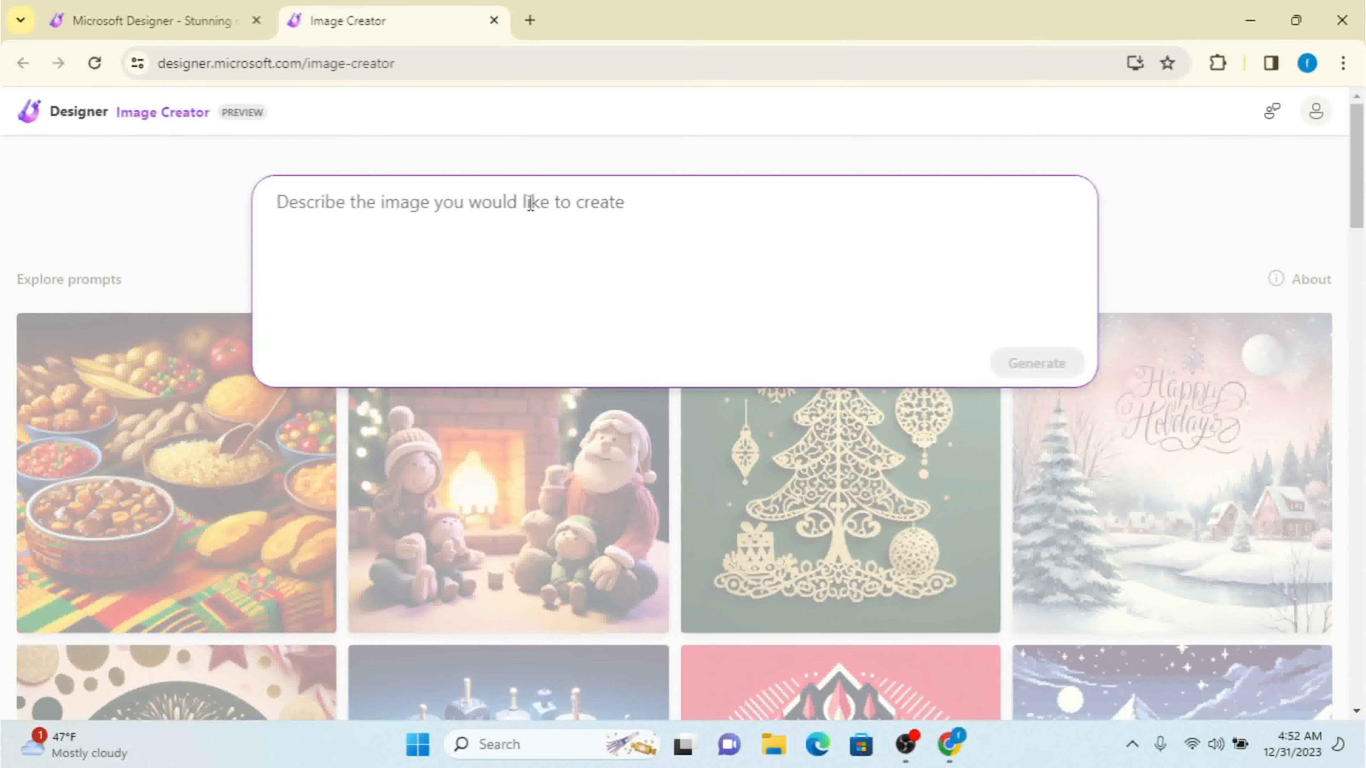
type("Ne")
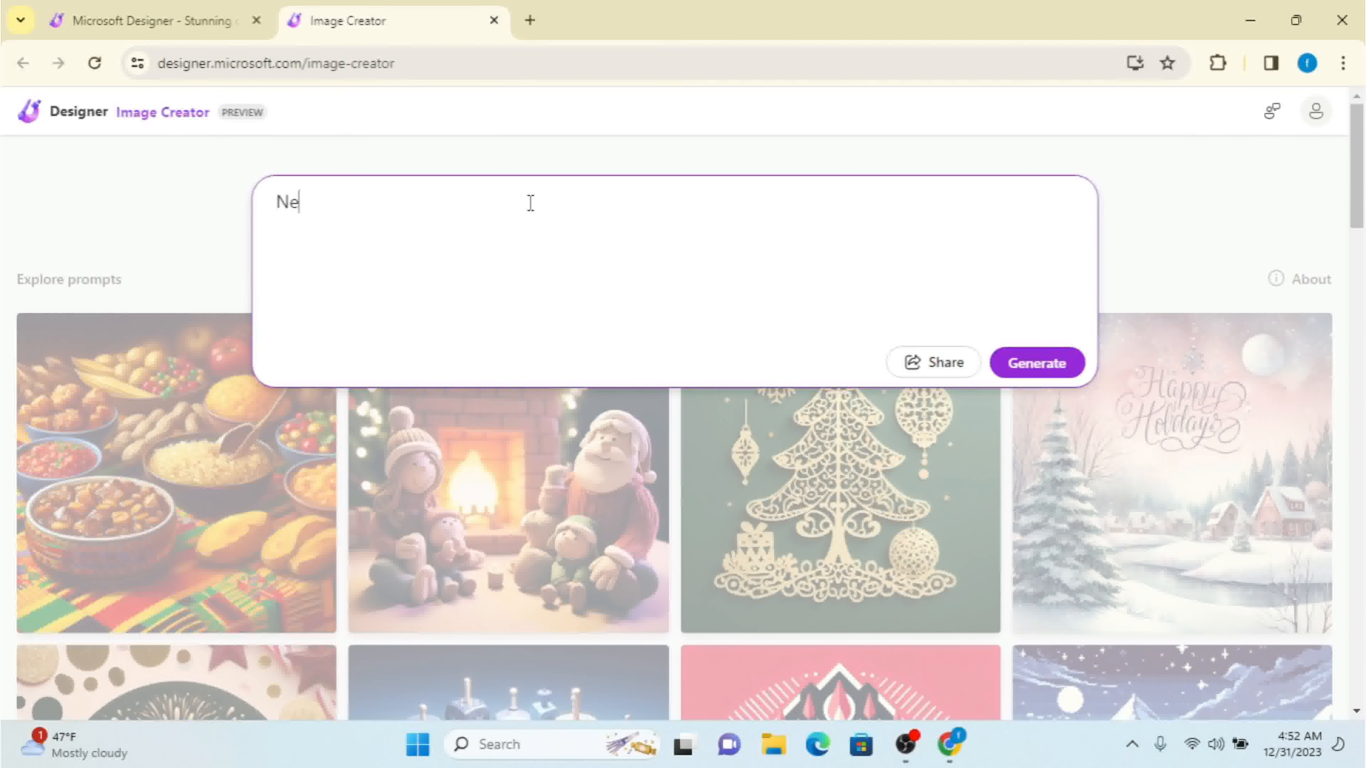
type("w Year 2024")
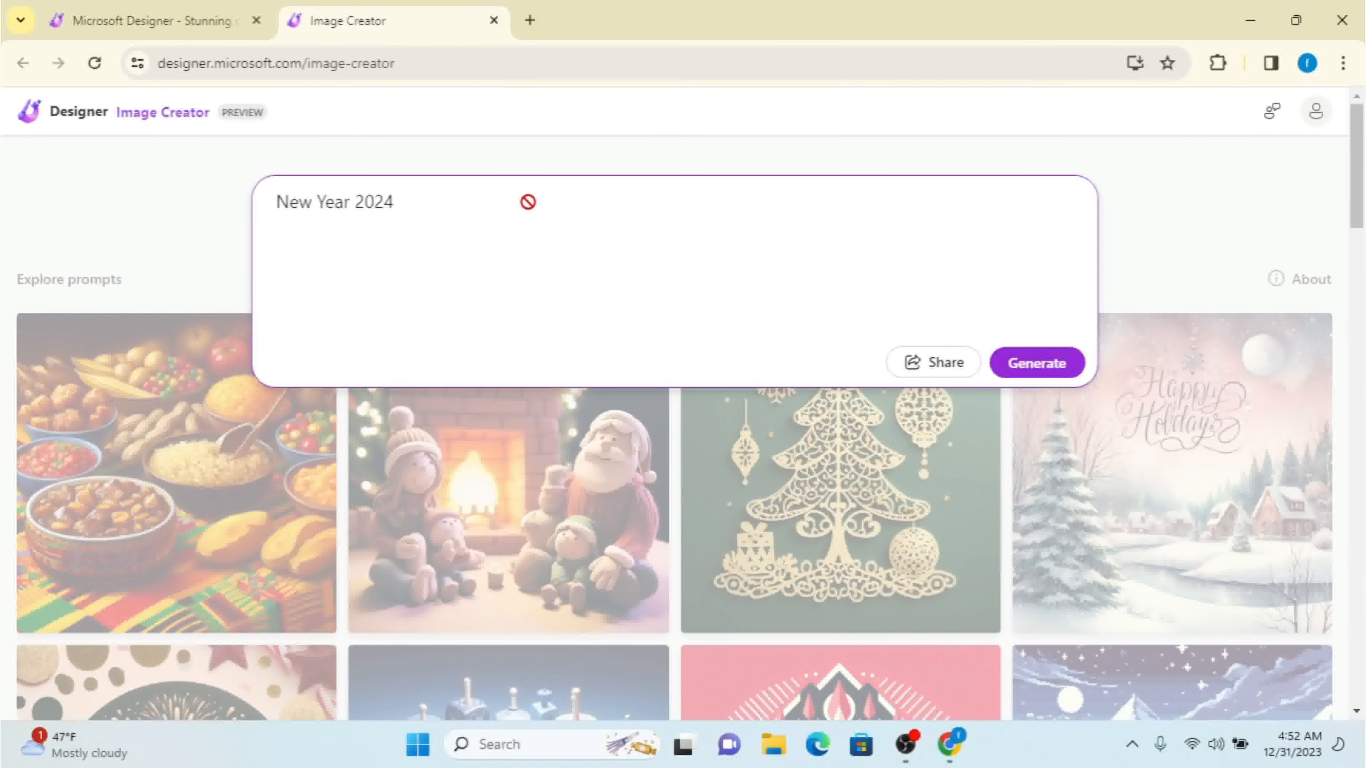
key("Return")
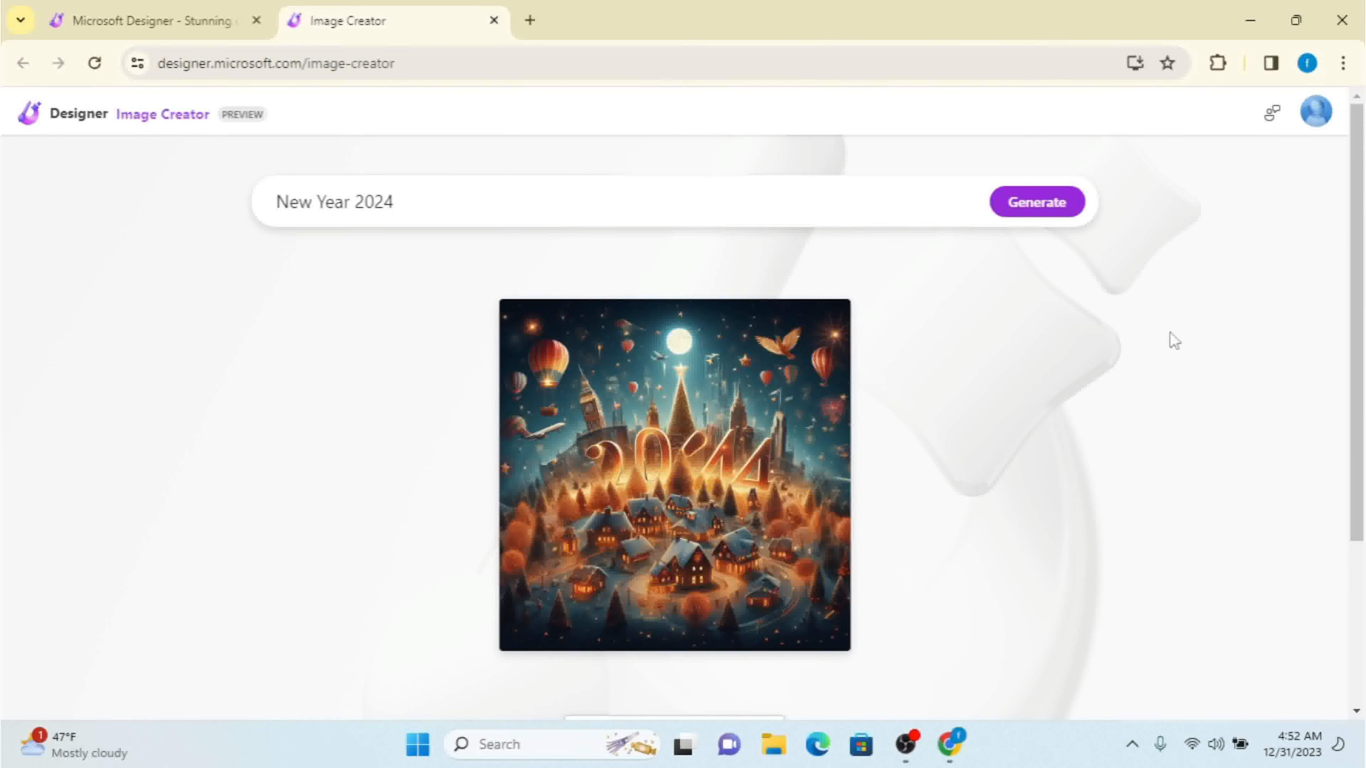
Review the generated picture and regenerate it two more times from the same prompt
left_click_drag(1358, 254, 1362, 350)
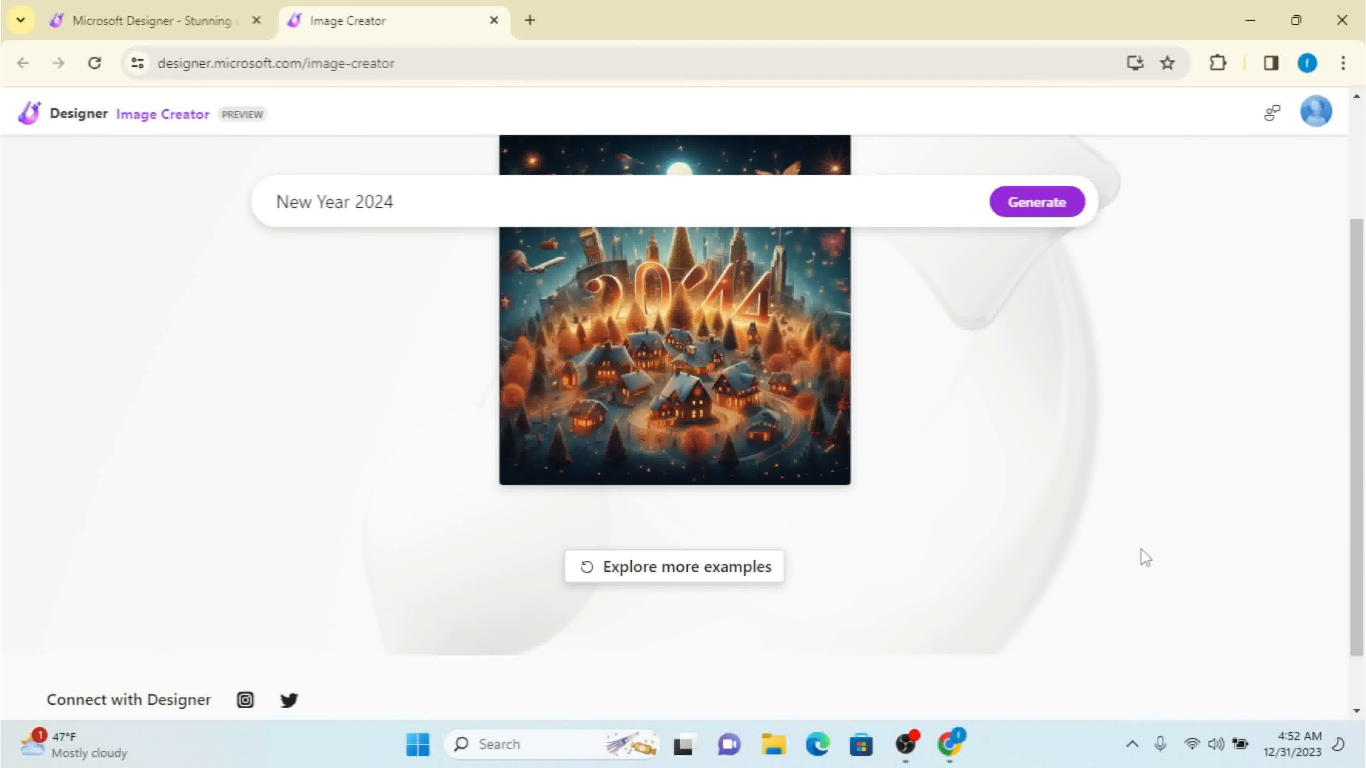
scroll(1146, 557, "up", 3)
left_click(1018, 201)
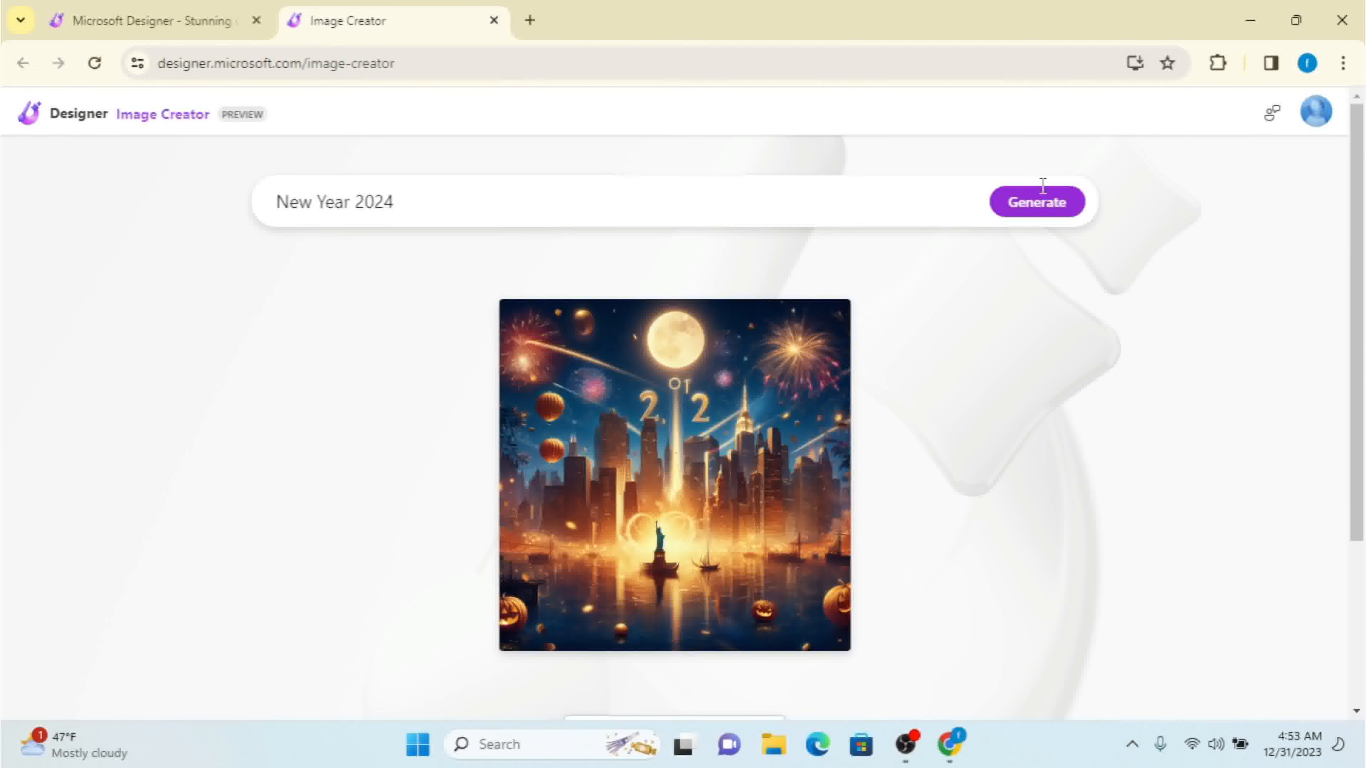
left_click(1041, 206)
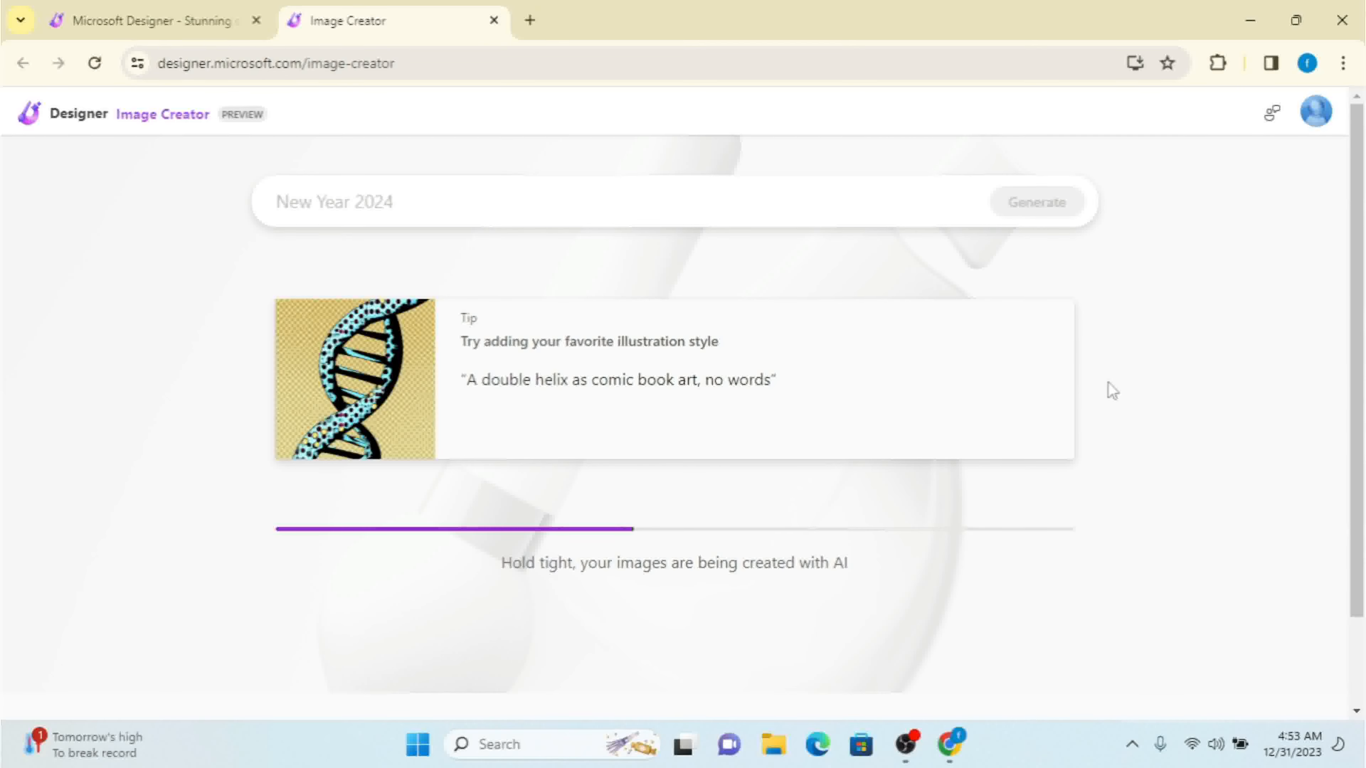
scroll(1183, 344, "down", 2)
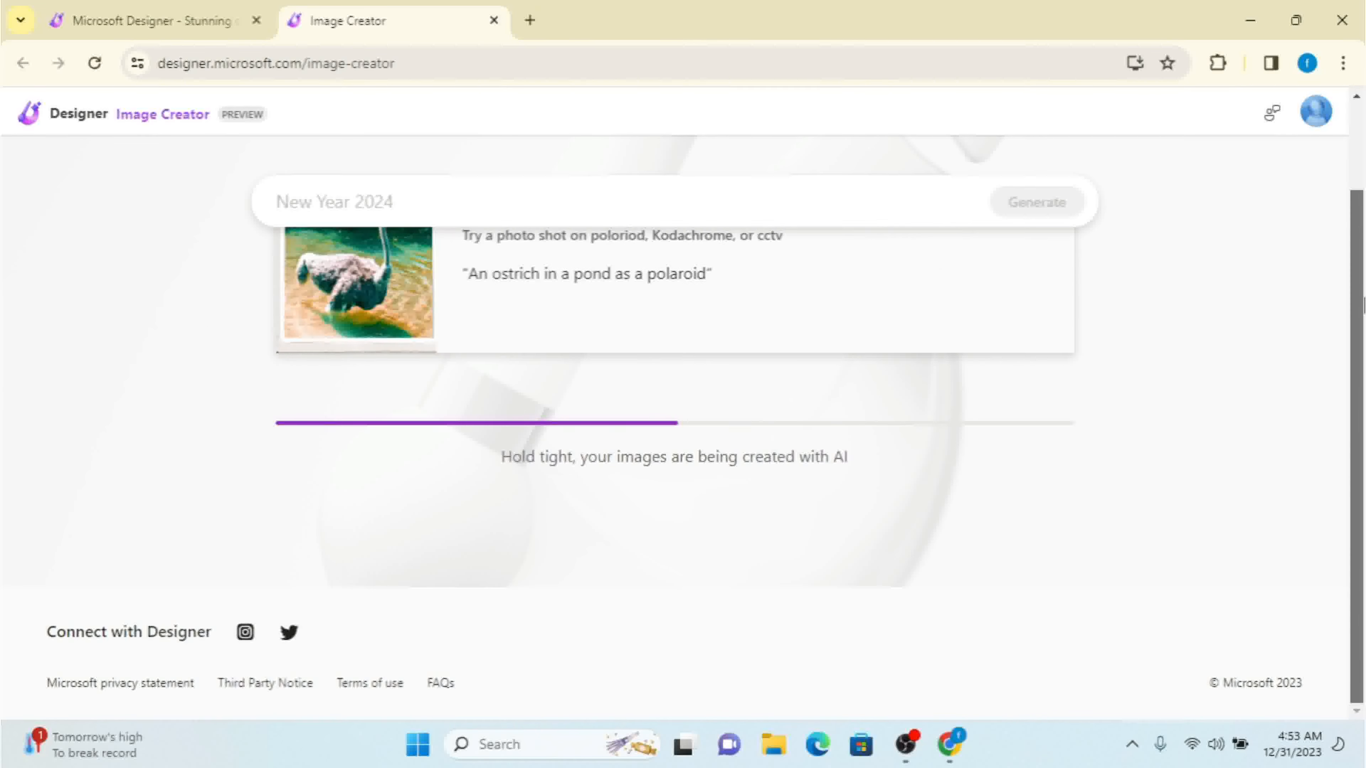
scroll(1254, 366, "up", 1)
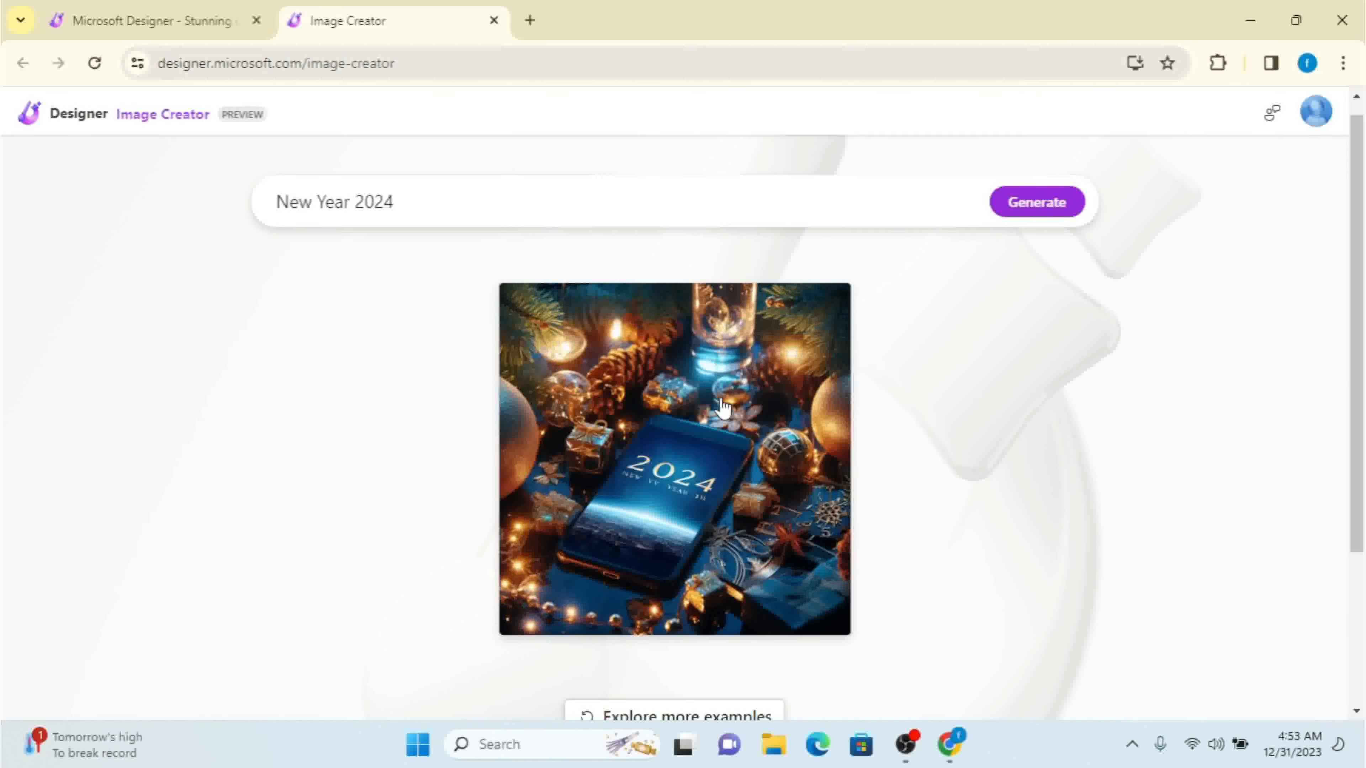
Open the newest generated image, the phone showing 2024, for editing and look through the available design templates
left_click(702, 400)
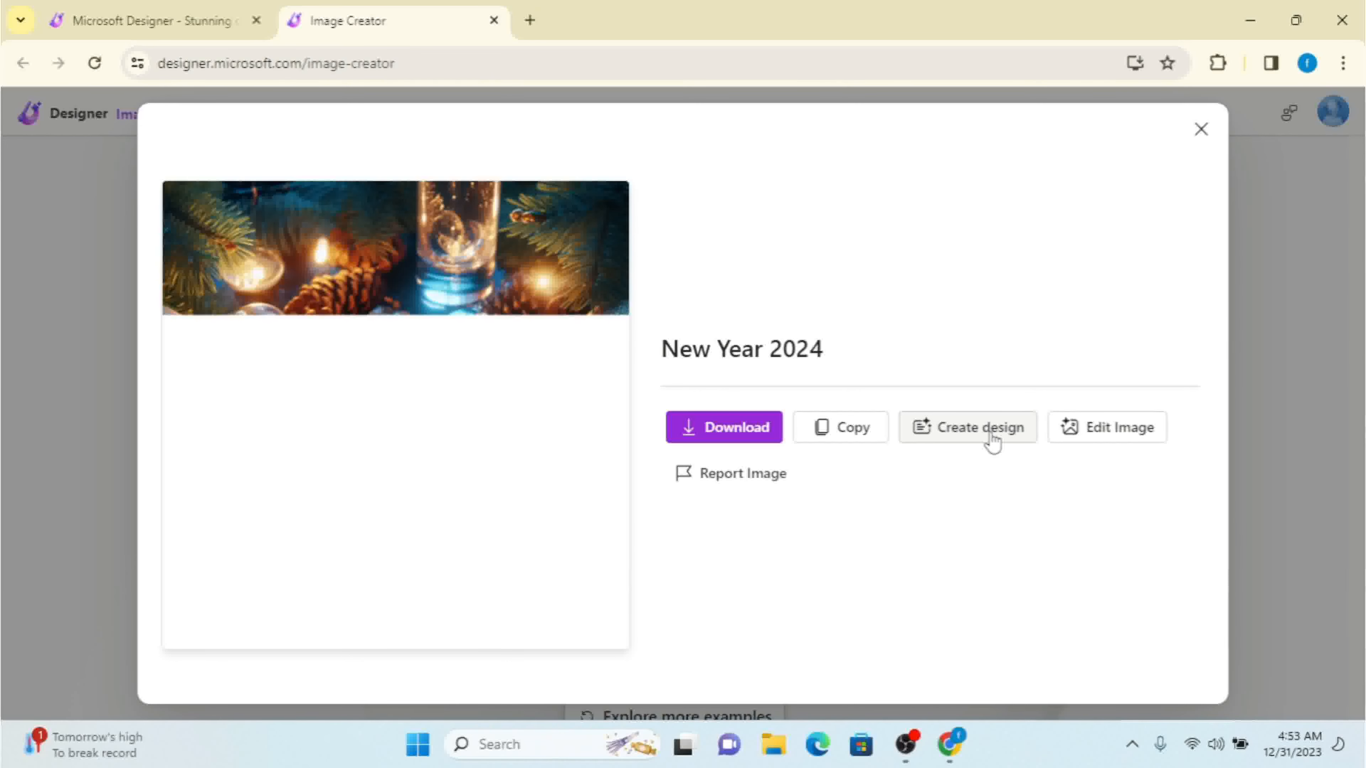
left_click(1123, 429)
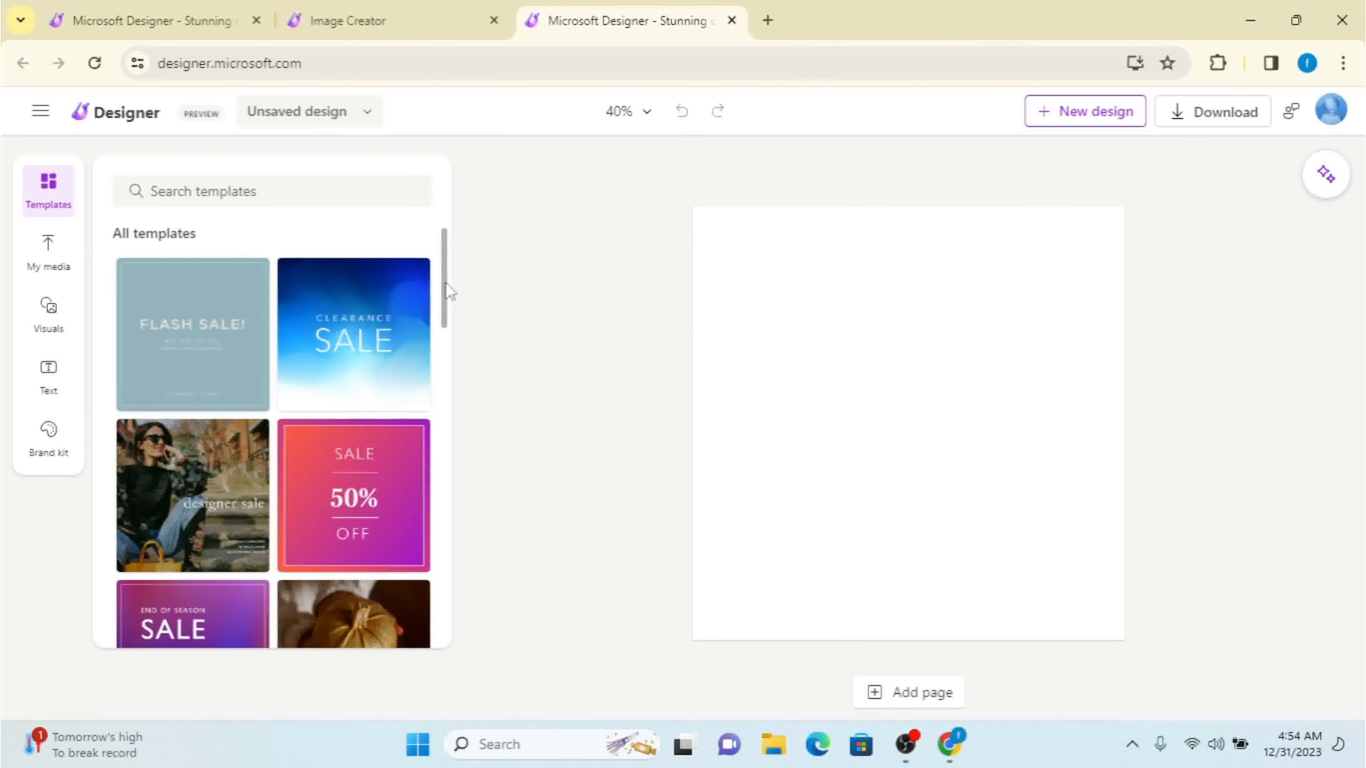
left_click_drag(446, 279, 447, 594)
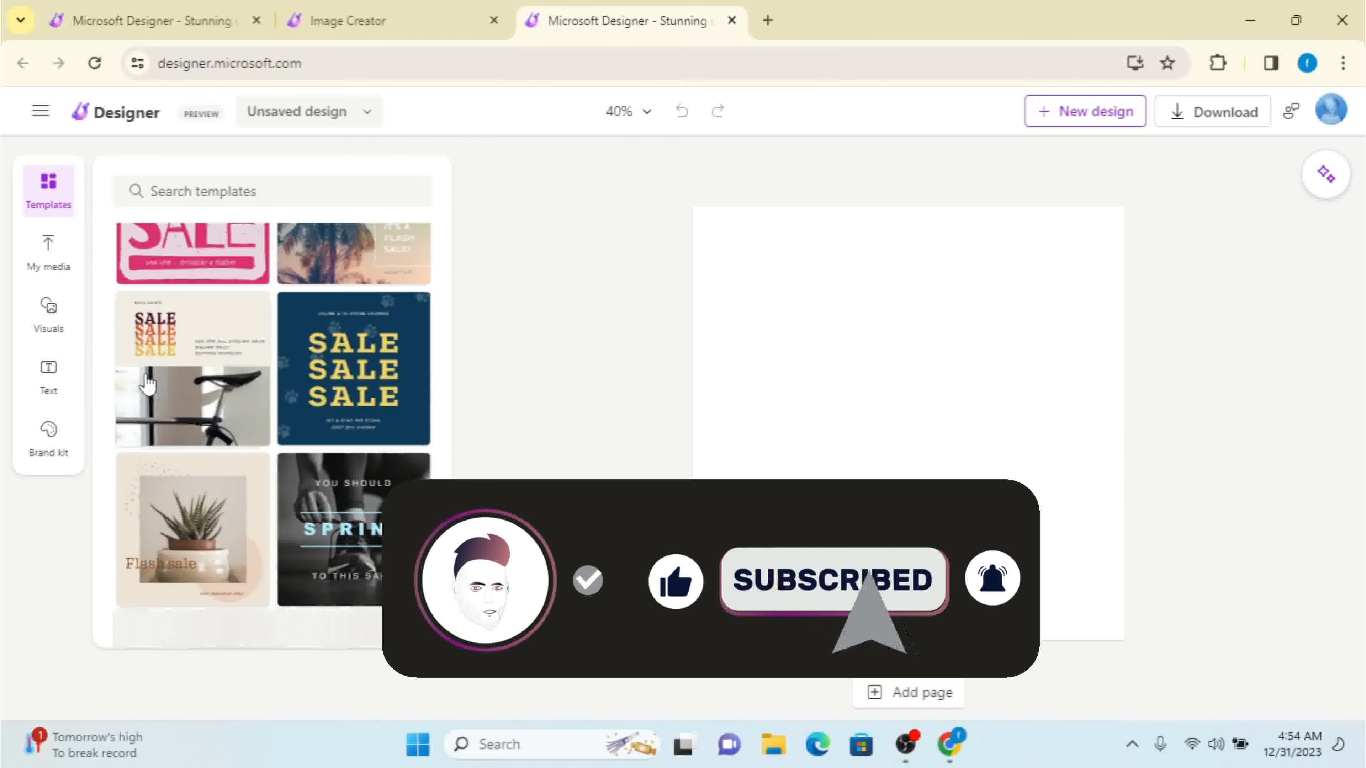
Look over the media upload sources and the full collection of visuals
left_click(48, 252)
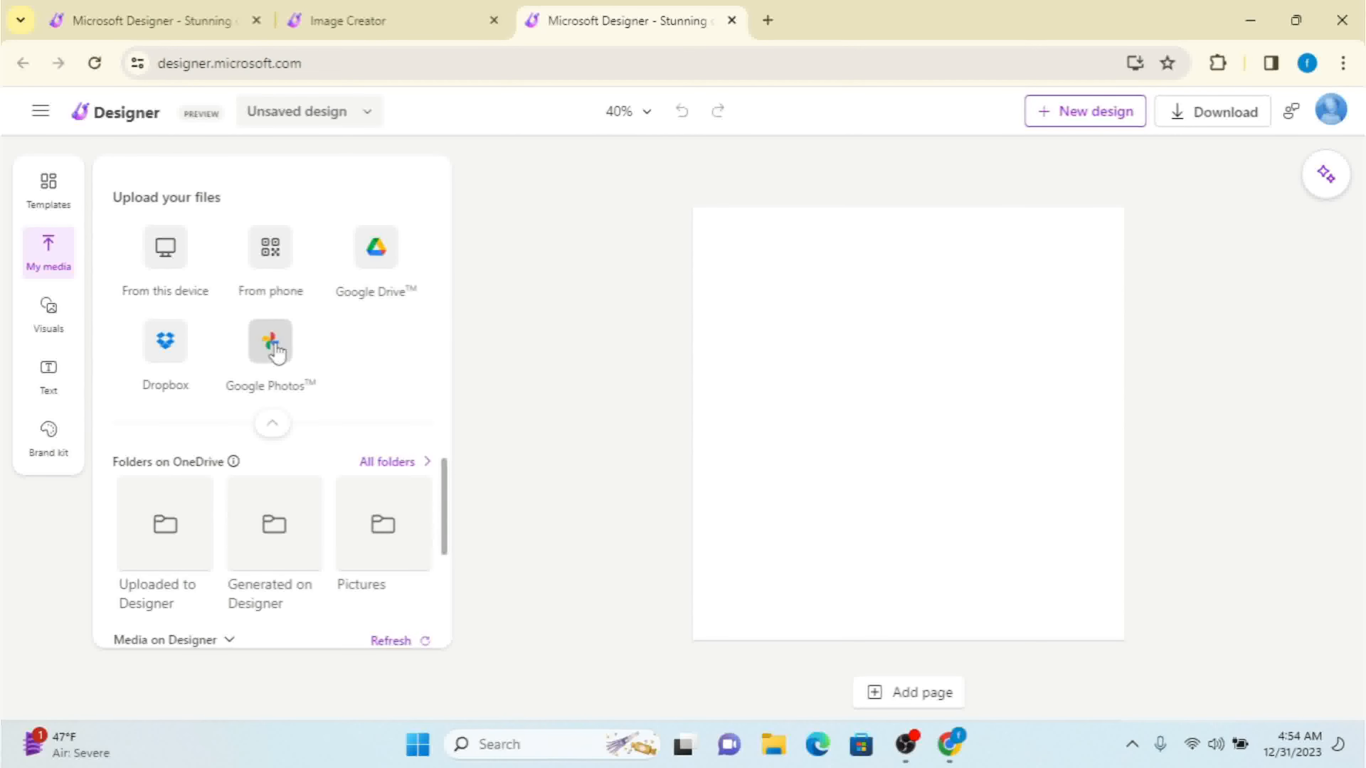
left_click(49, 318)
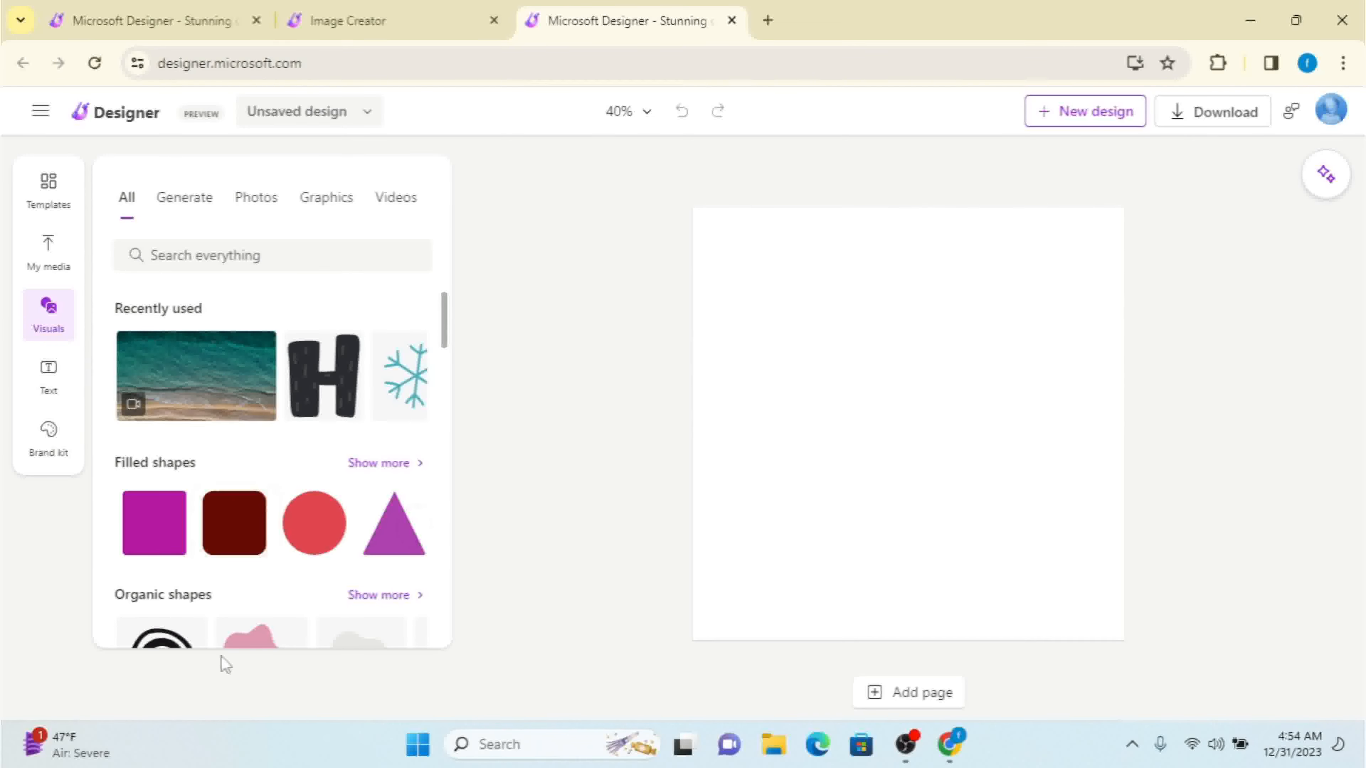
left_click_drag(447, 327, 450, 528)
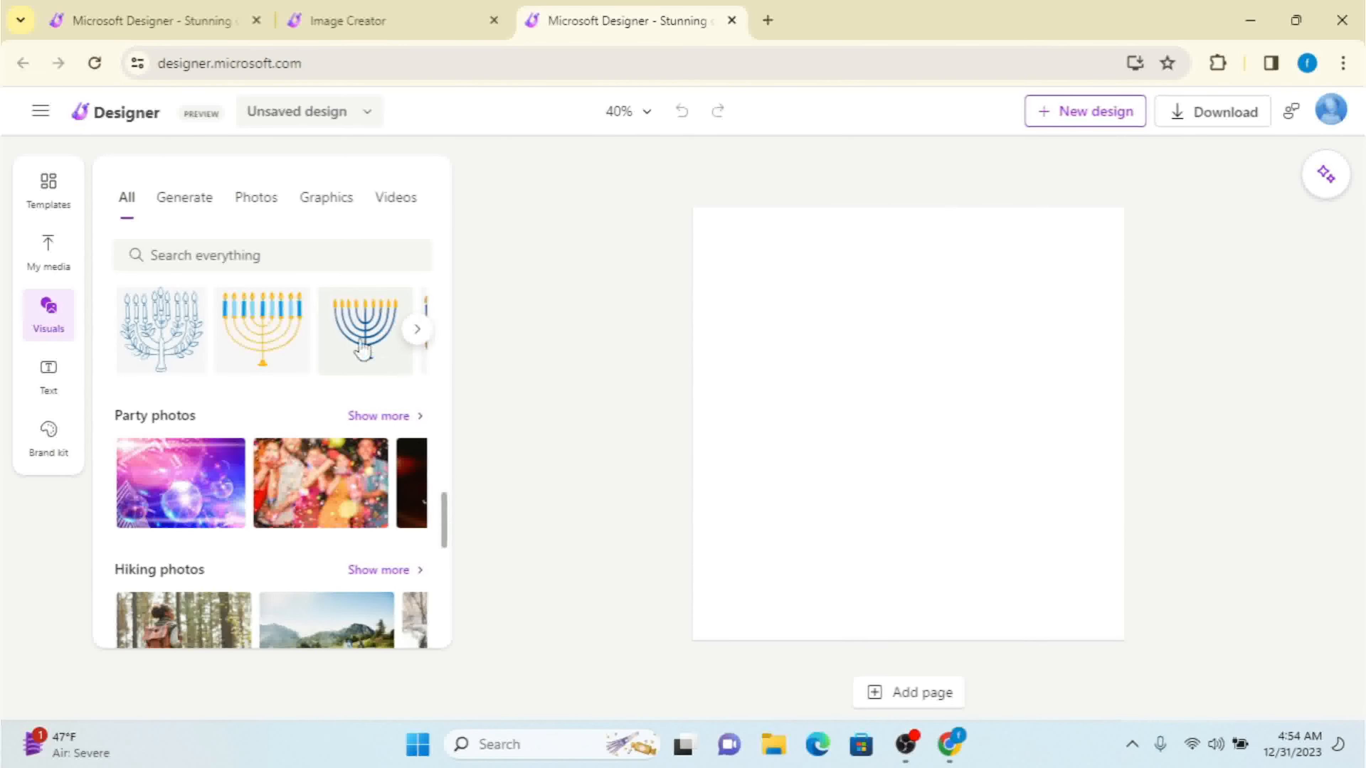
Examine the AI image generation option and the photo library among the visuals
left_click(183, 211)
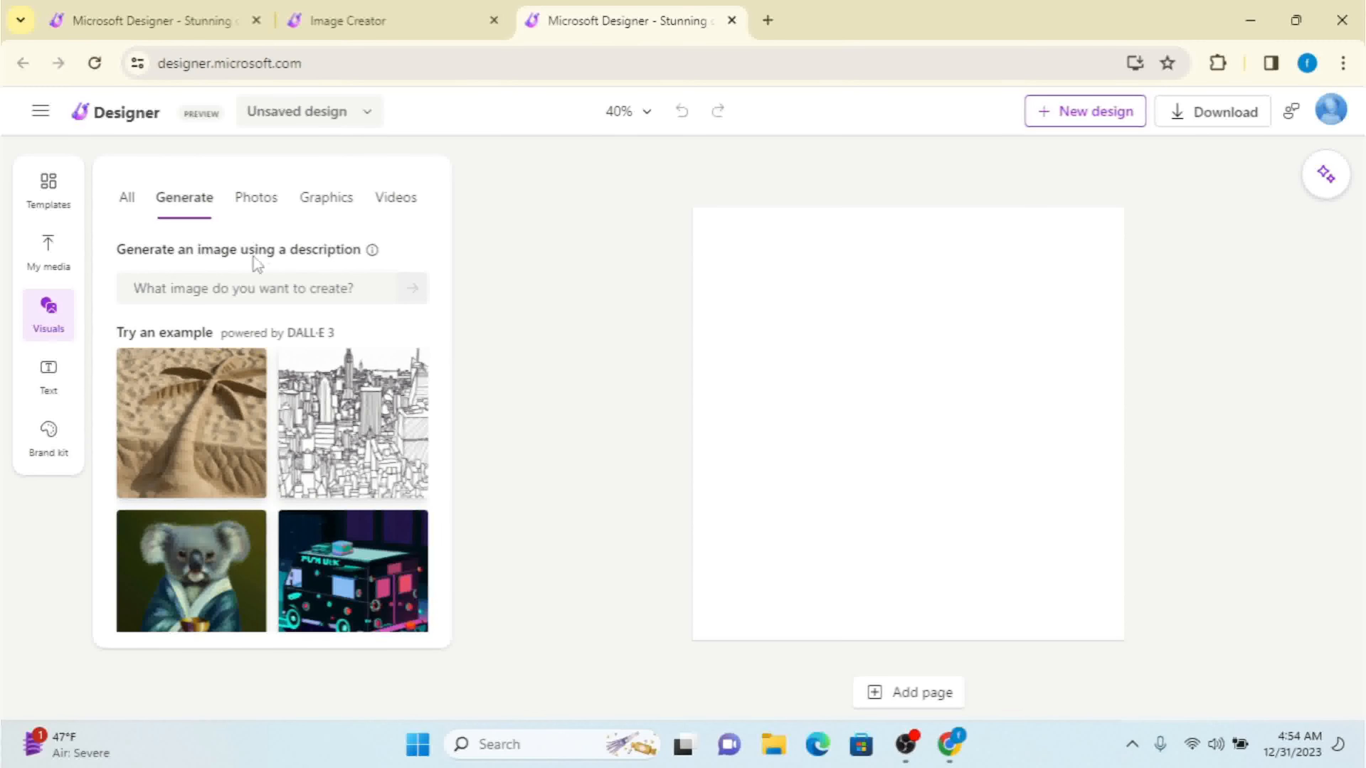
left_click(265, 203)
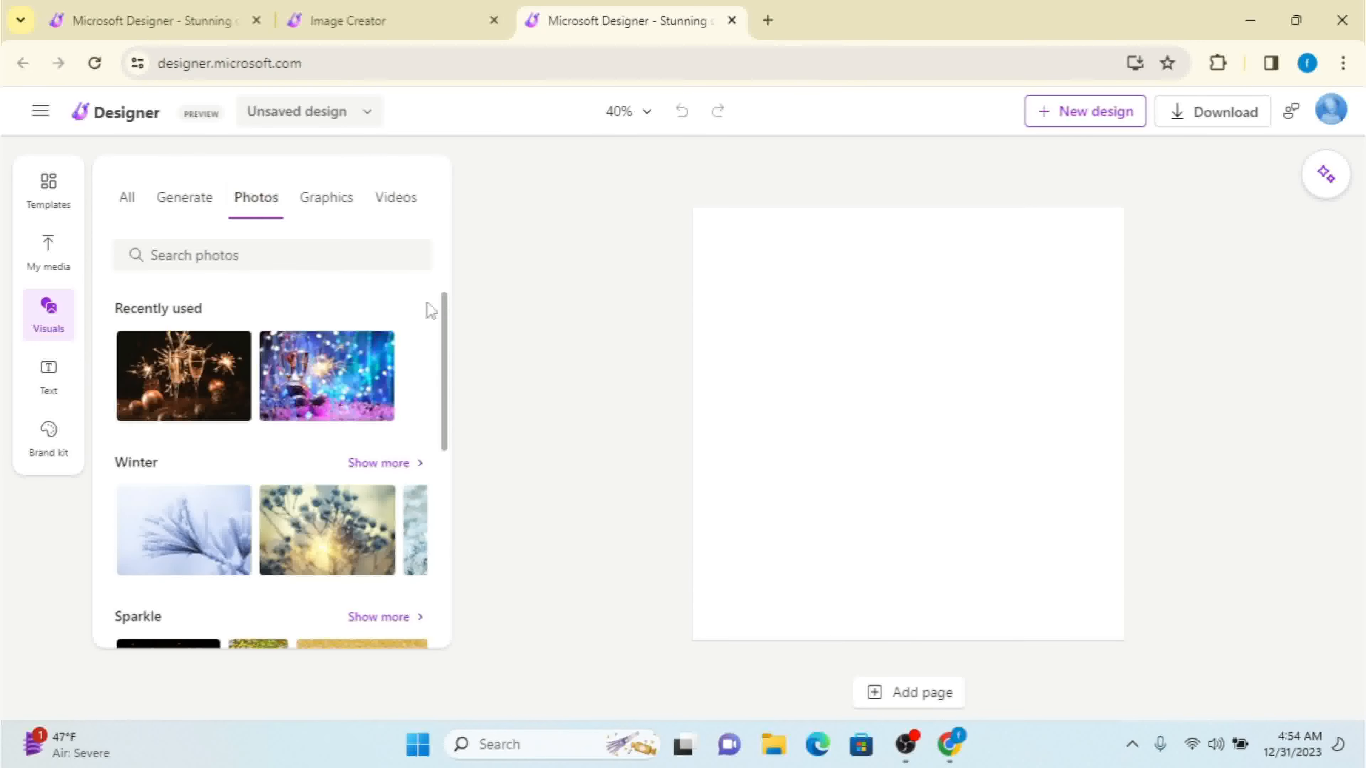
left_click_drag(449, 315, 446, 497)
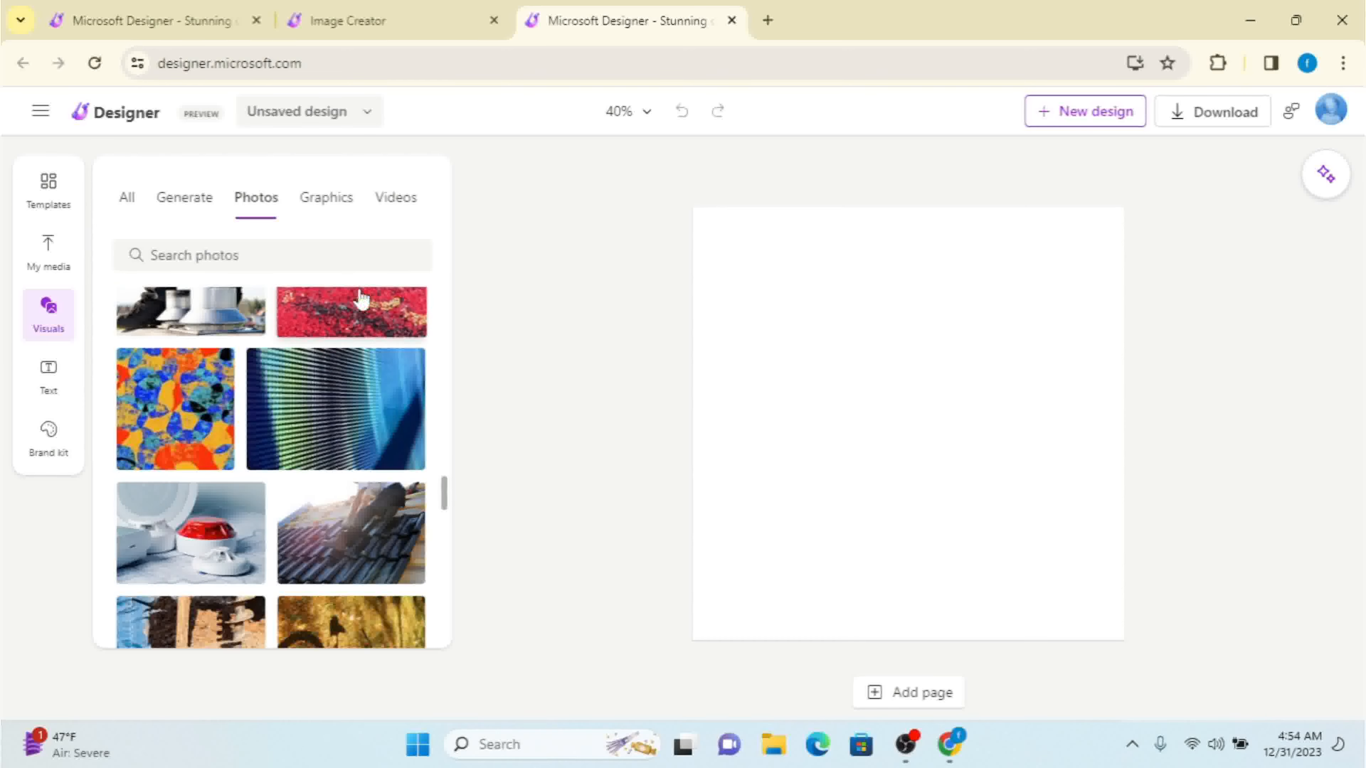
Browse the graphics and video collections among the visuals, including the shapes, icons and Christmas illustrations
left_click(322, 205)
scroll(376, 393, "down", 4)
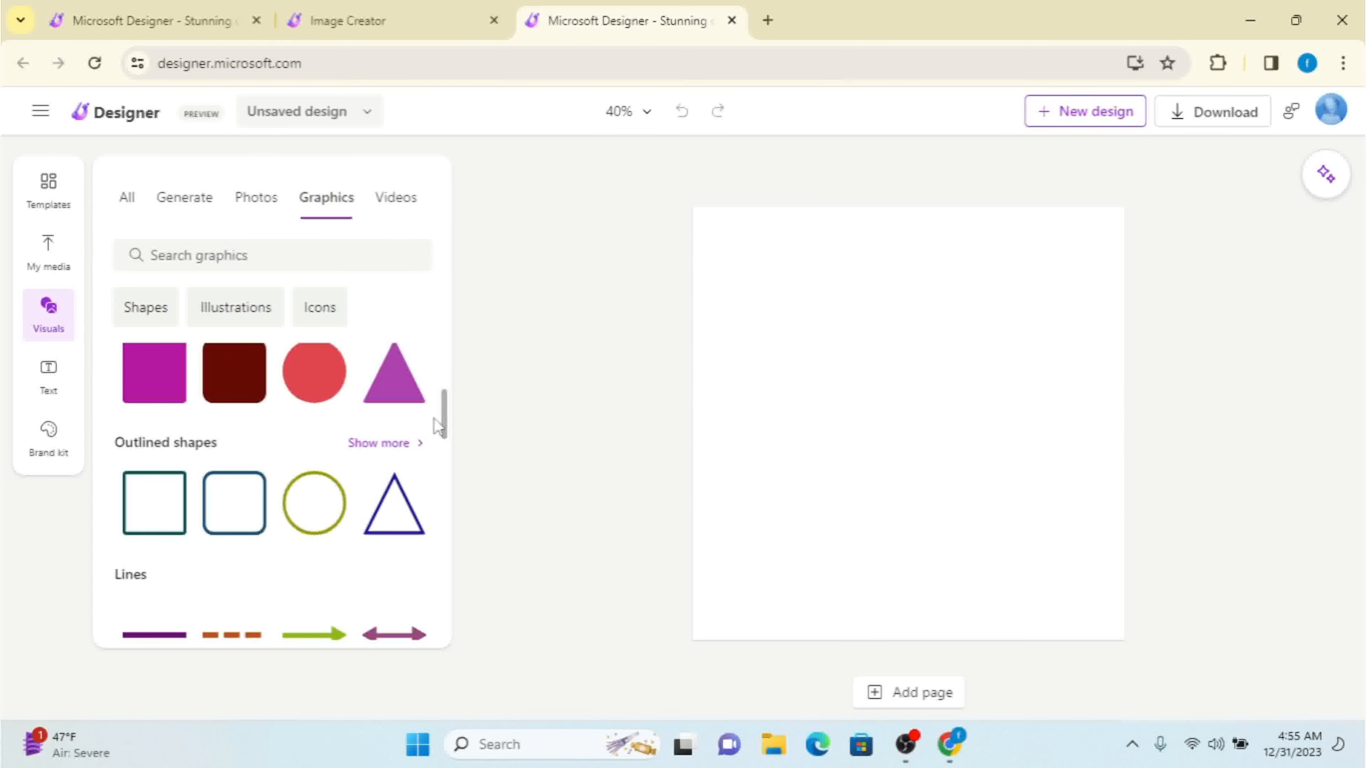
scroll(447, 417, "down", 10)
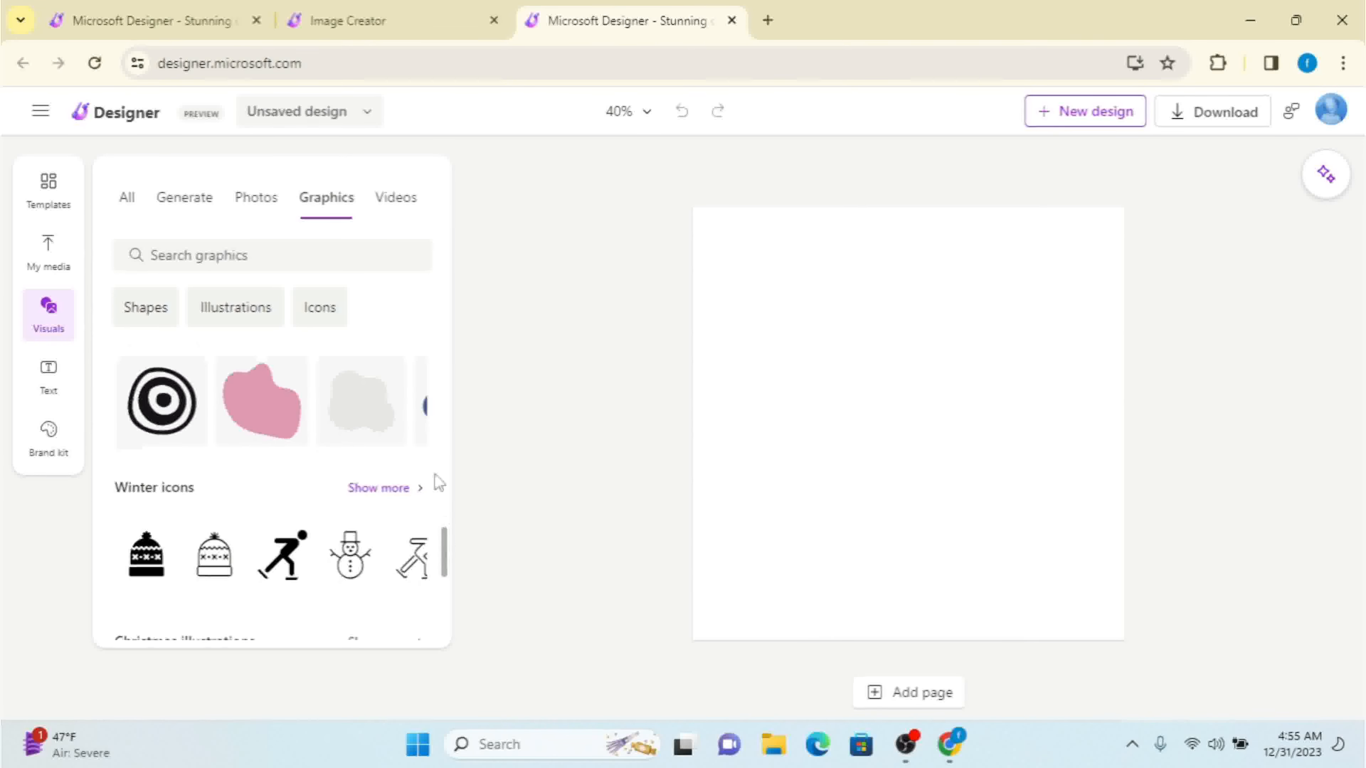
left_click(413, 208)
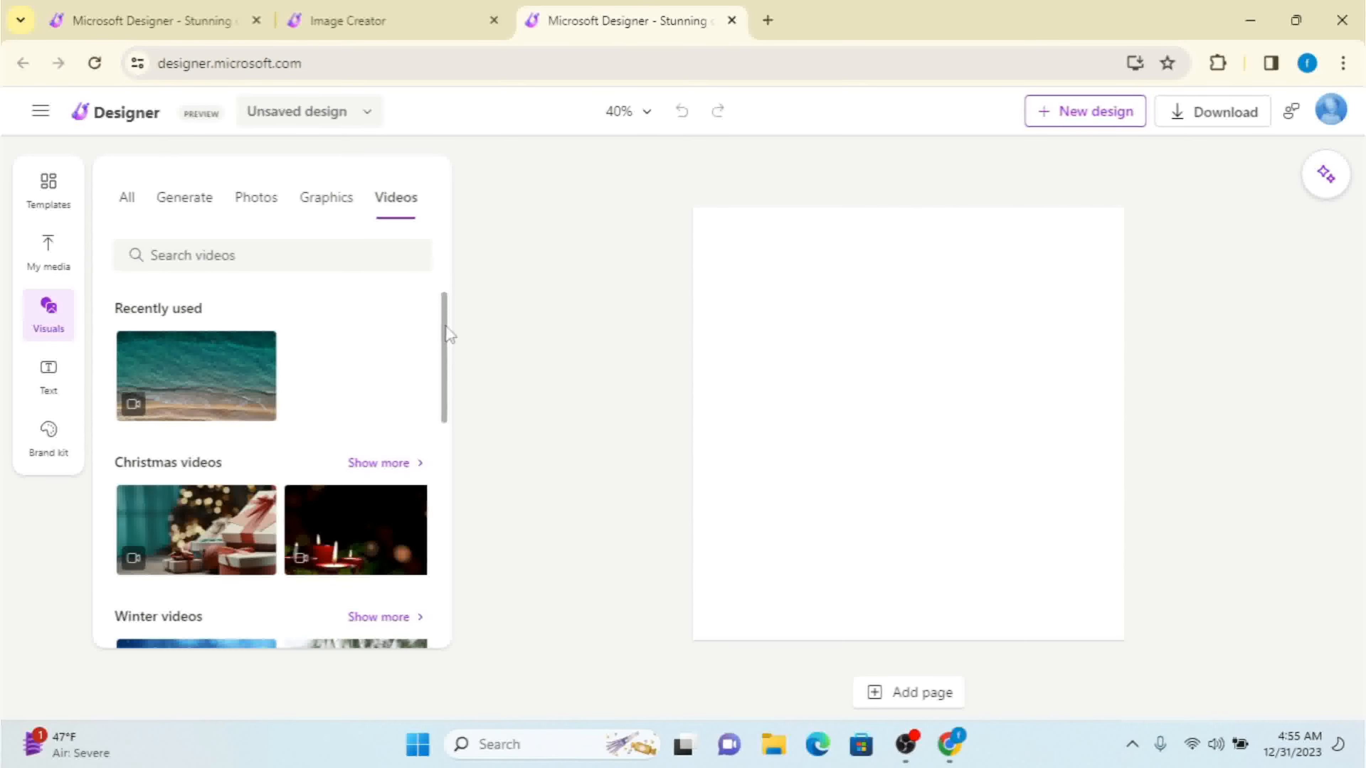
left_click_drag(448, 336, 274, 254)
left_click(324, 201)
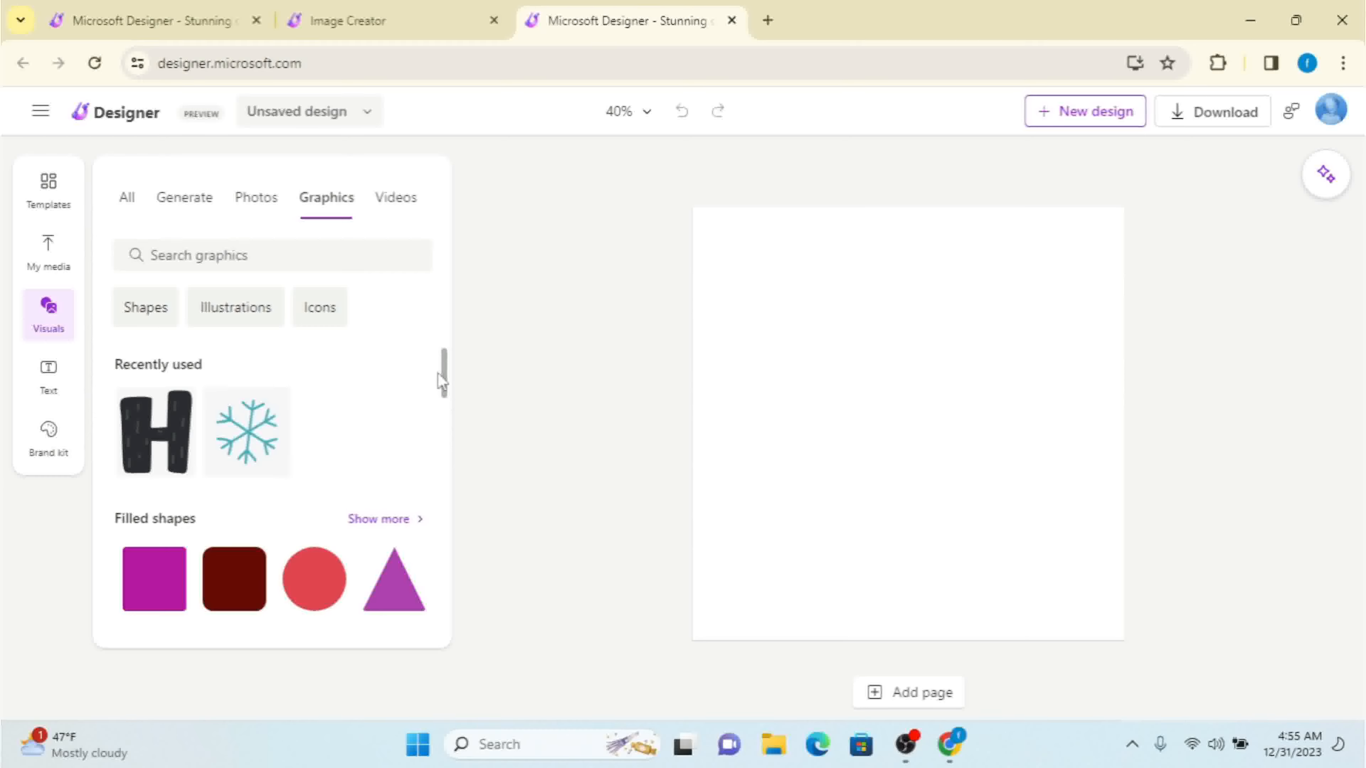
left_click_drag(444, 379, 456, 591)
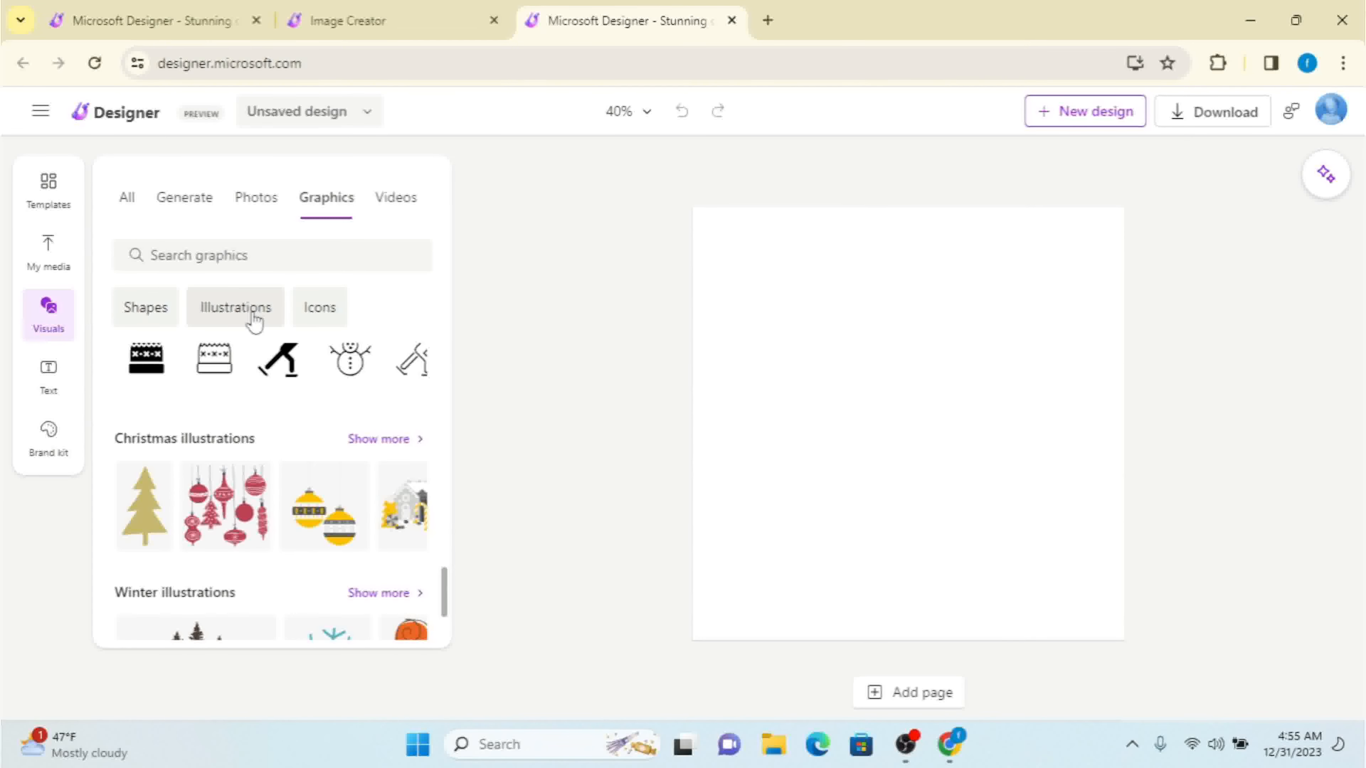
Add the green bird with the yellow wing from the illustrations to the blank page, enlarge it and centre it
left_click(236, 312)
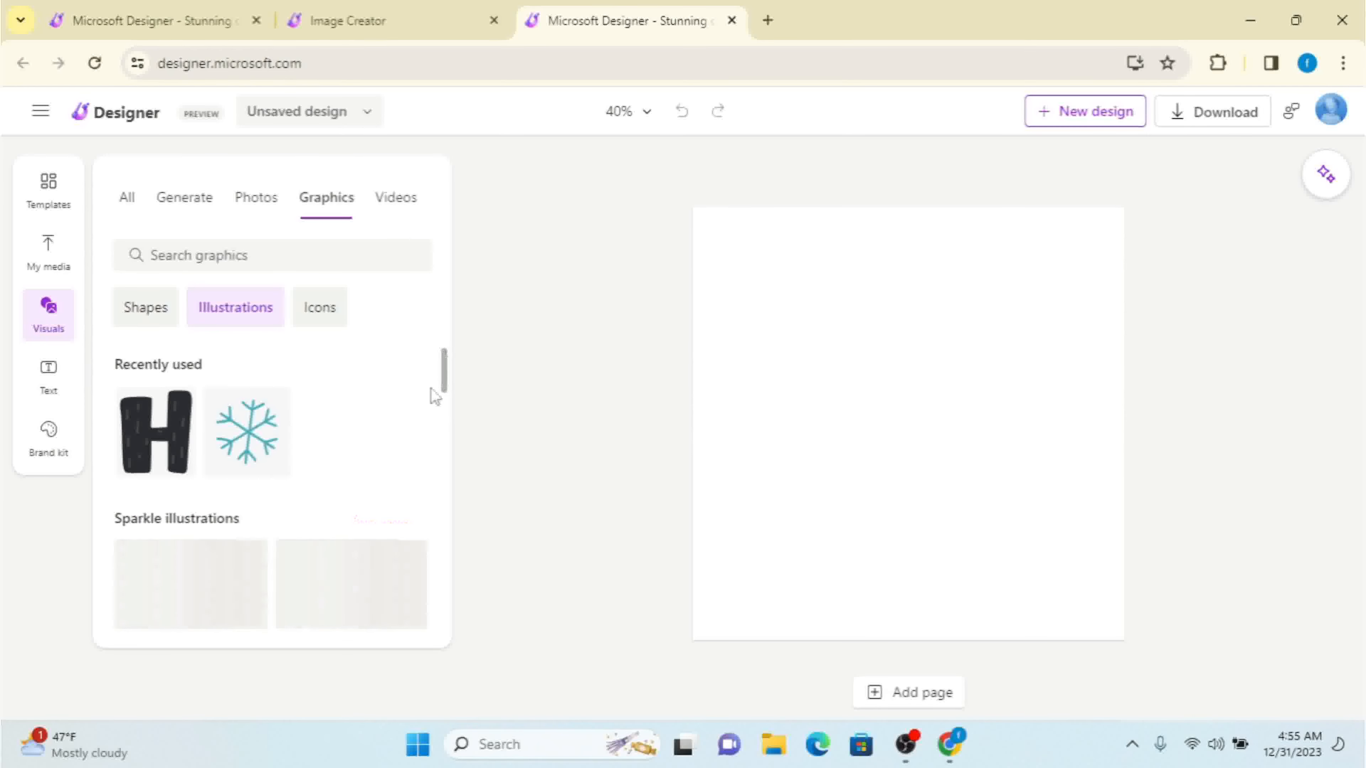
left_click_drag(442, 366, 449, 440)
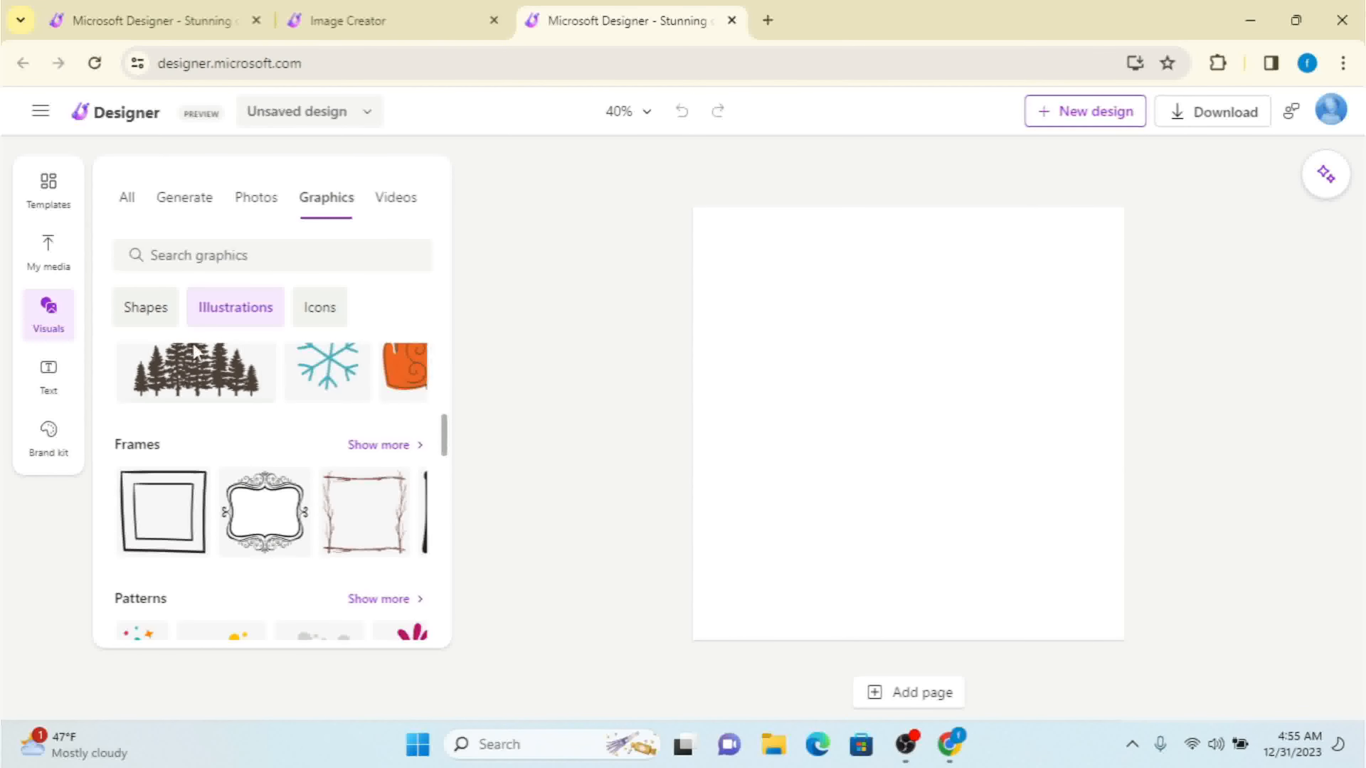
left_click_drag(444, 434, 446, 590)
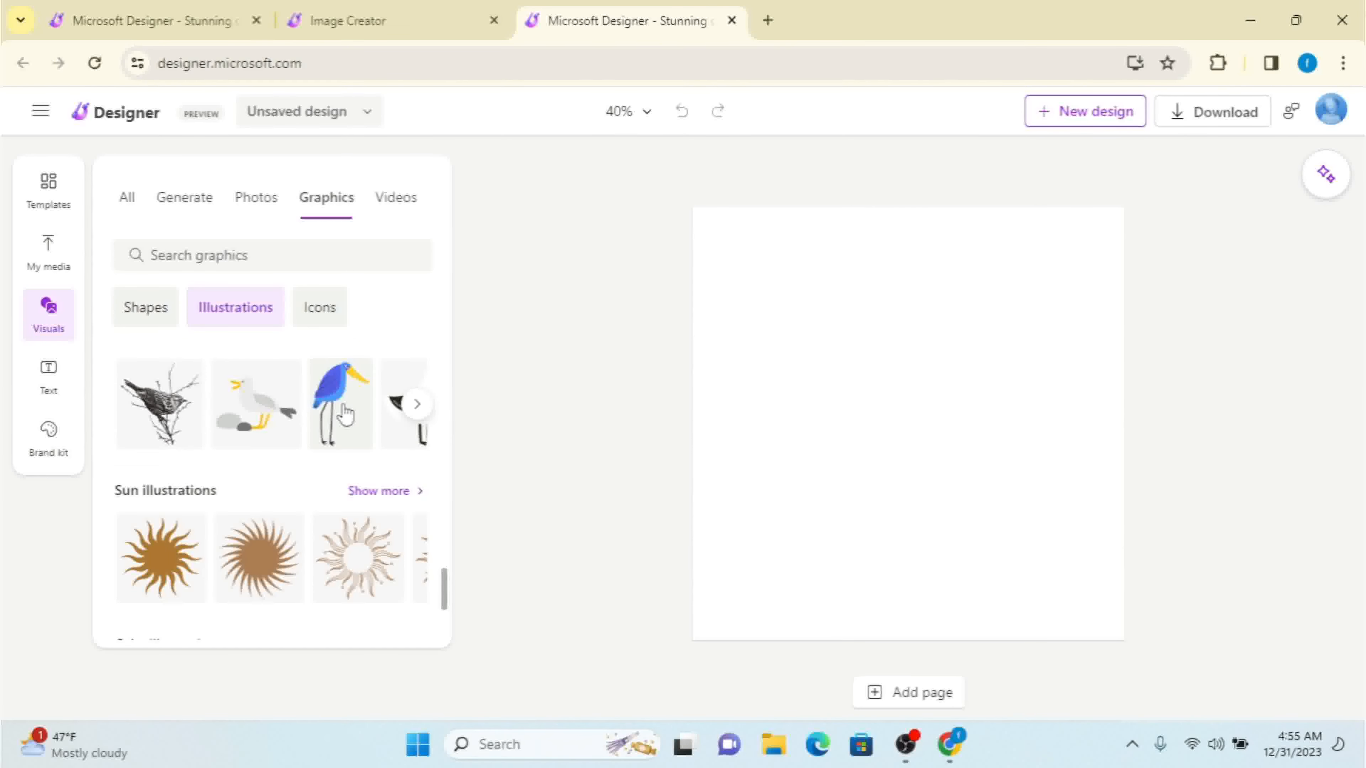
left_click(417, 404)
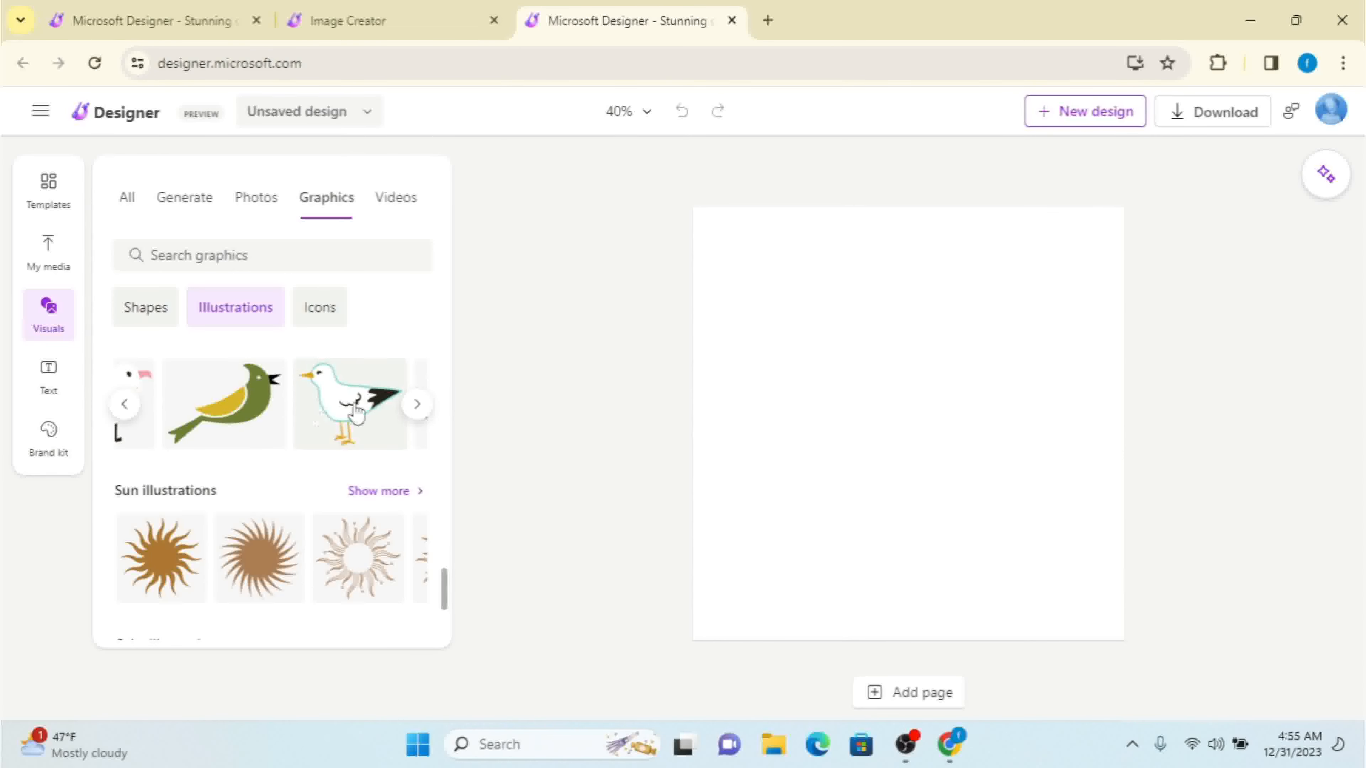
left_click_drag(237, 410, 882, 386)
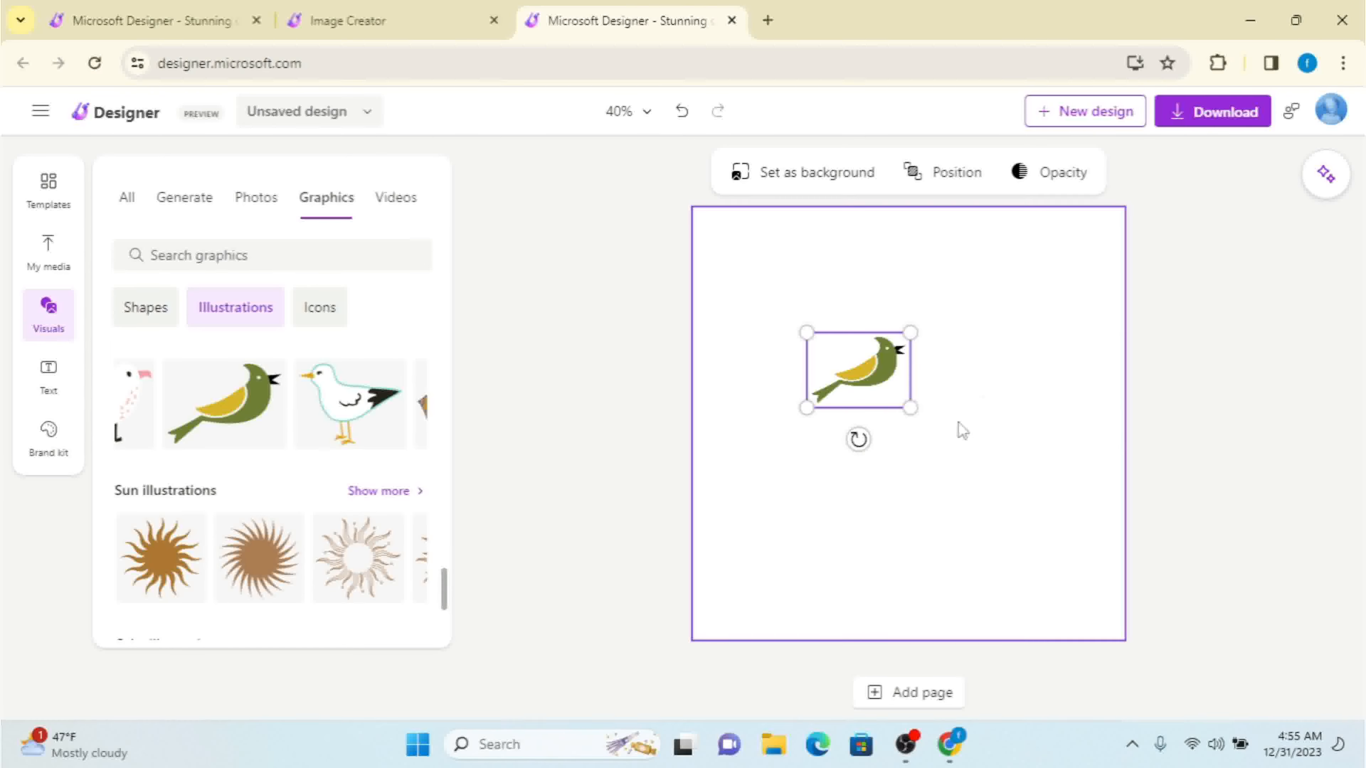
left_click_drag(913, 412, 1122, 562)
left_click_drag(1028, 513, 948, 428)
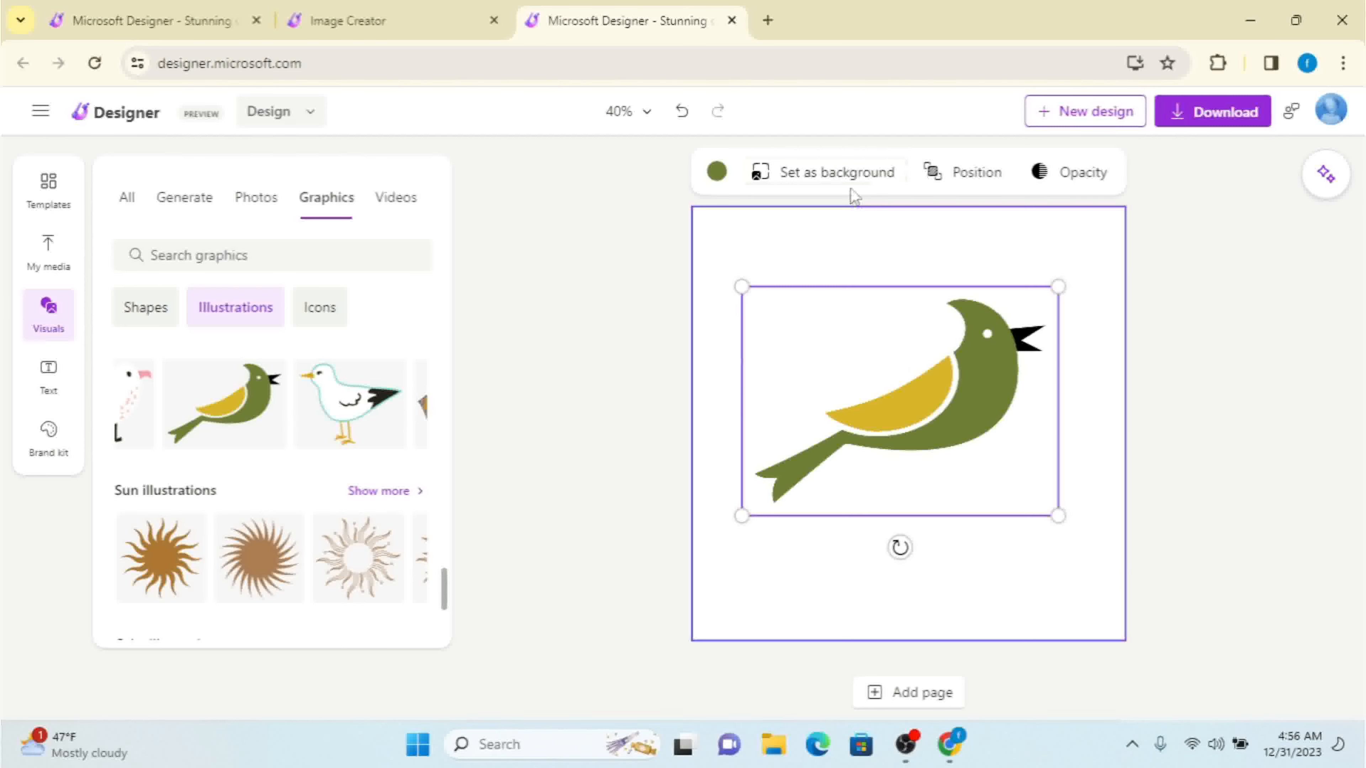
Try black, red, orange and grey suggestions as the page background and settle on yellow-green
left_click(793, 245)
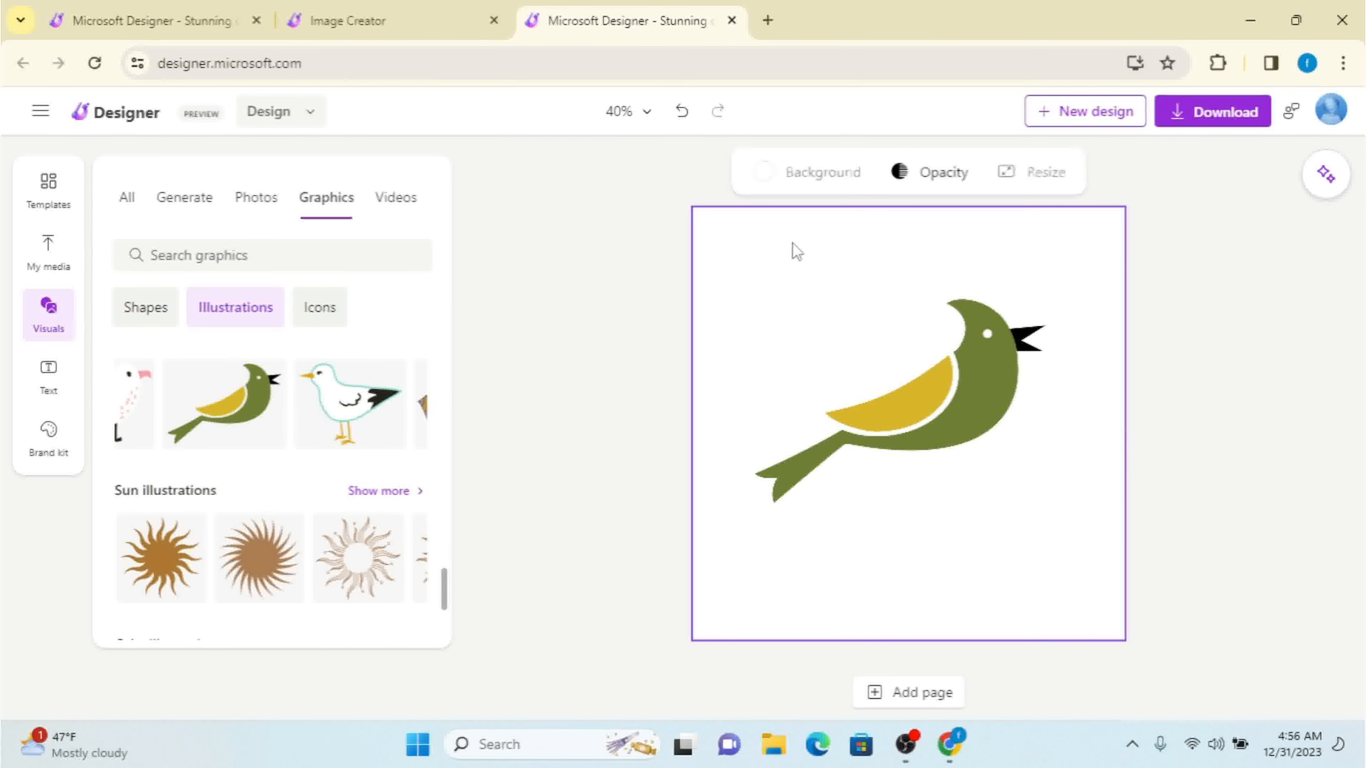
left_click(793, 173)
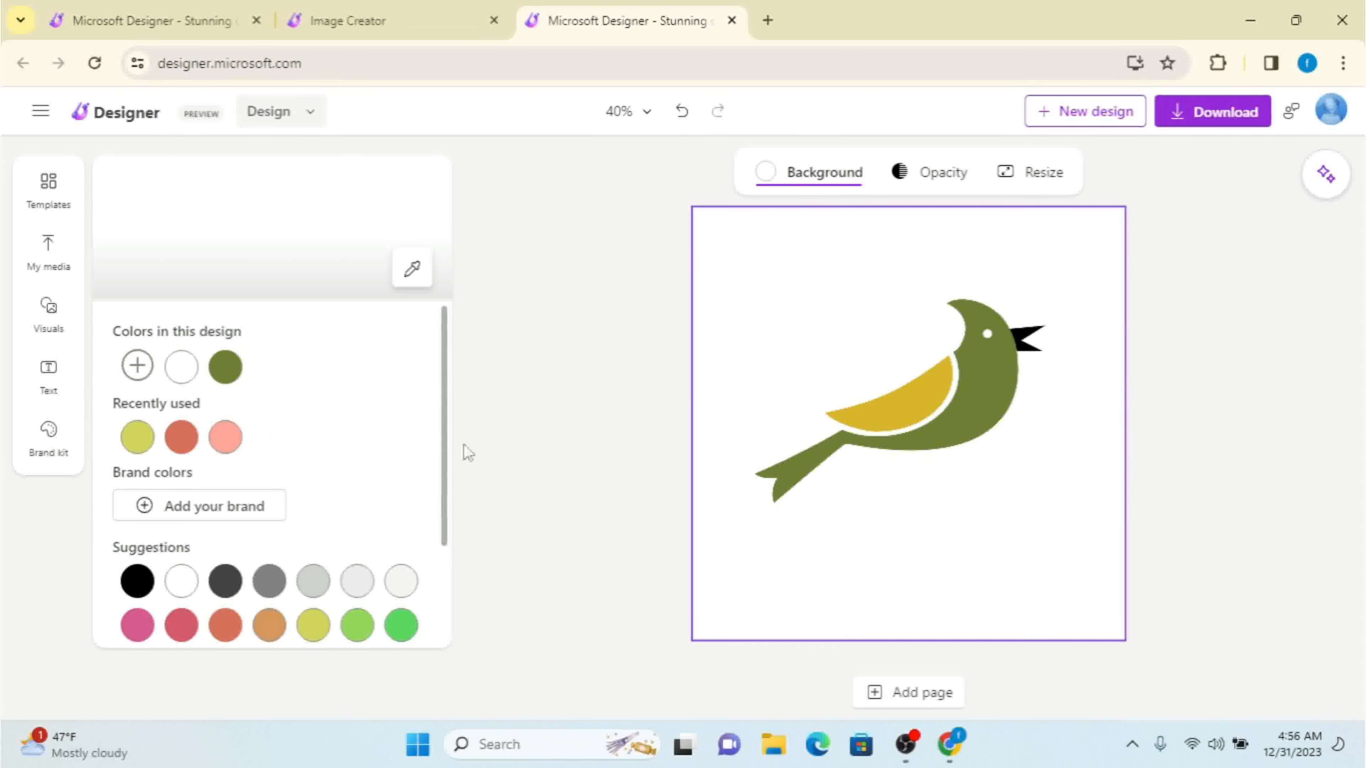
left_click_drag(446, 443, 446, 577)
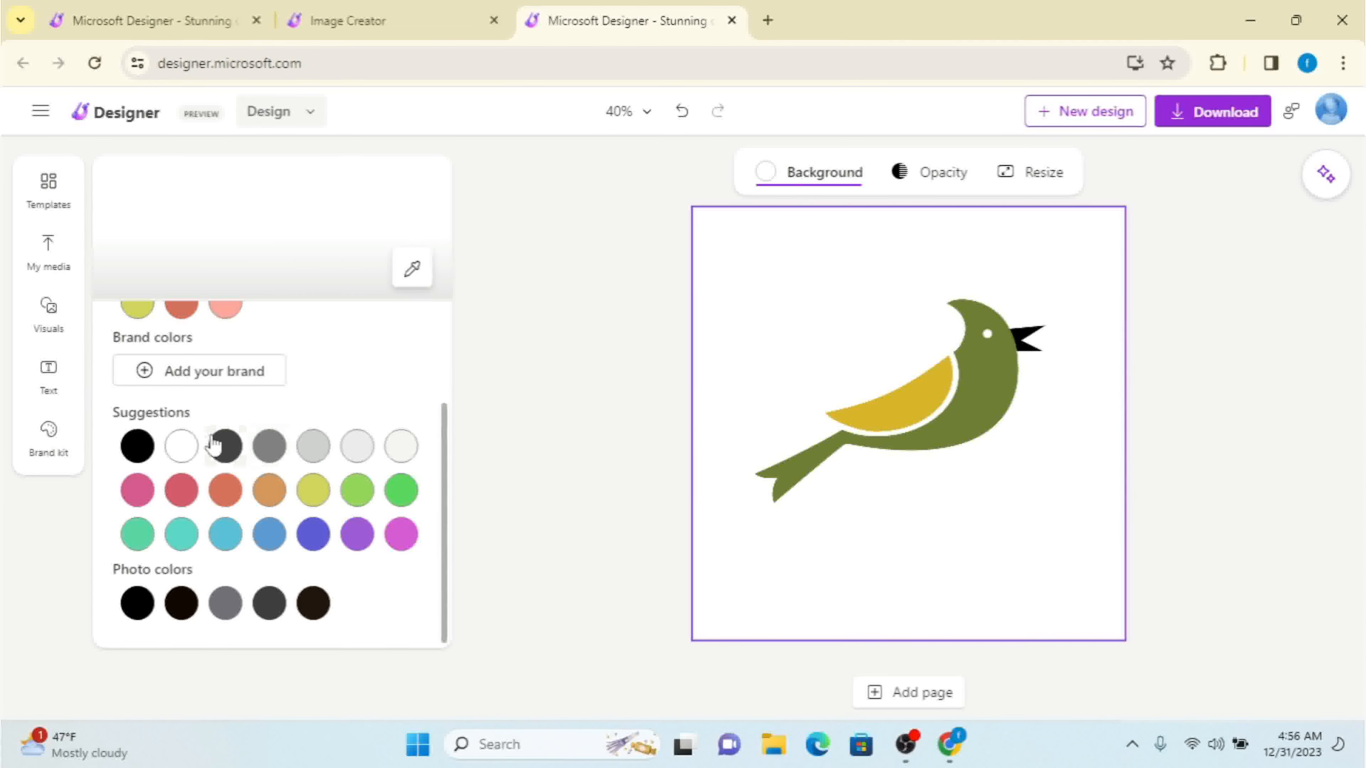
left_click(132, 447)
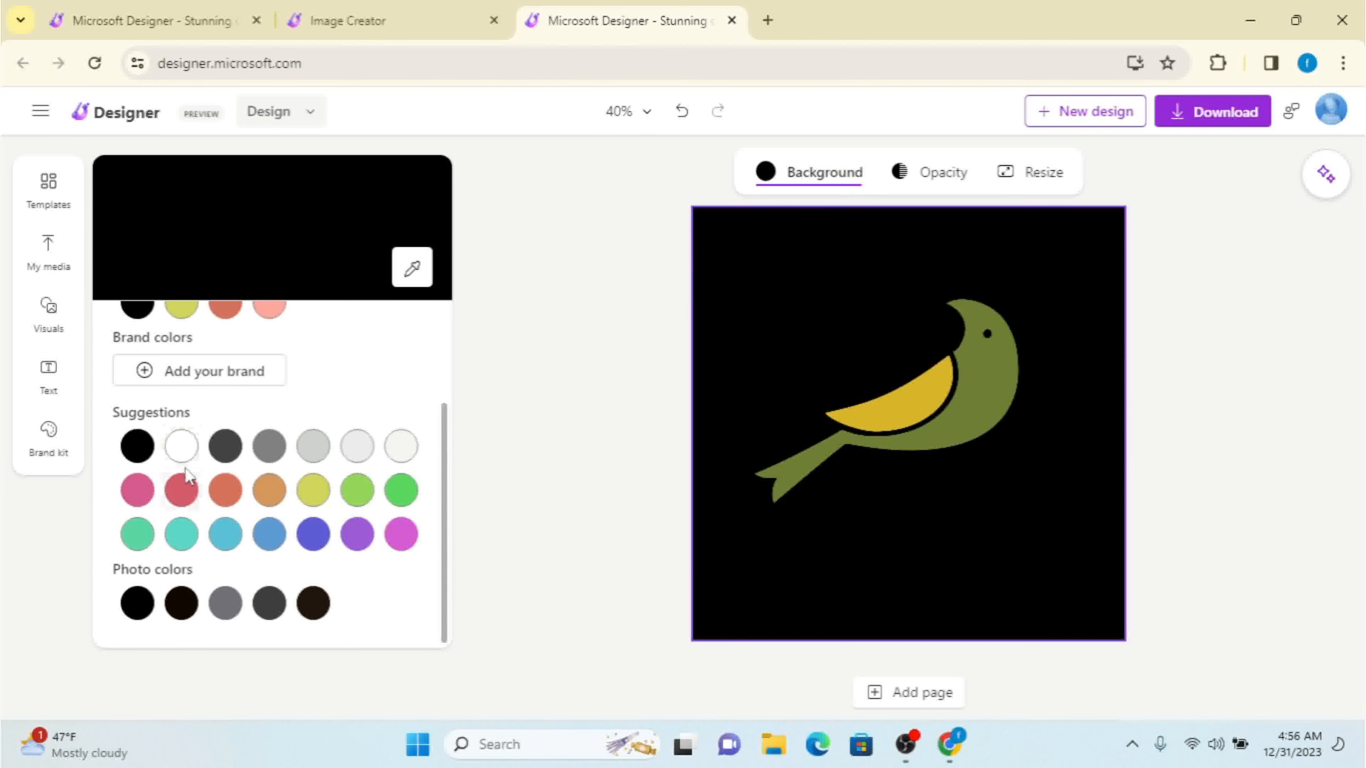
left_click(185, 490)
left_click(225, 489)
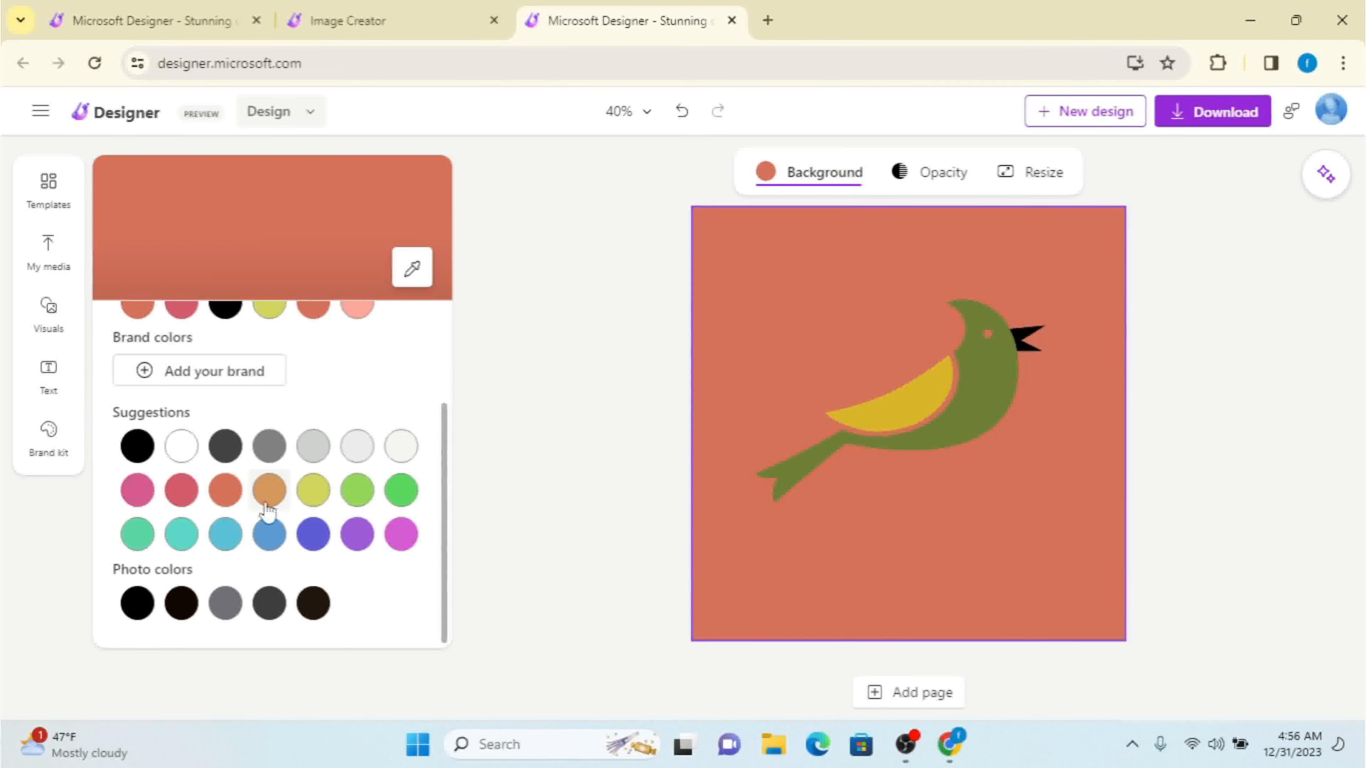
left_click(226, 601)
left_click(313, 489)
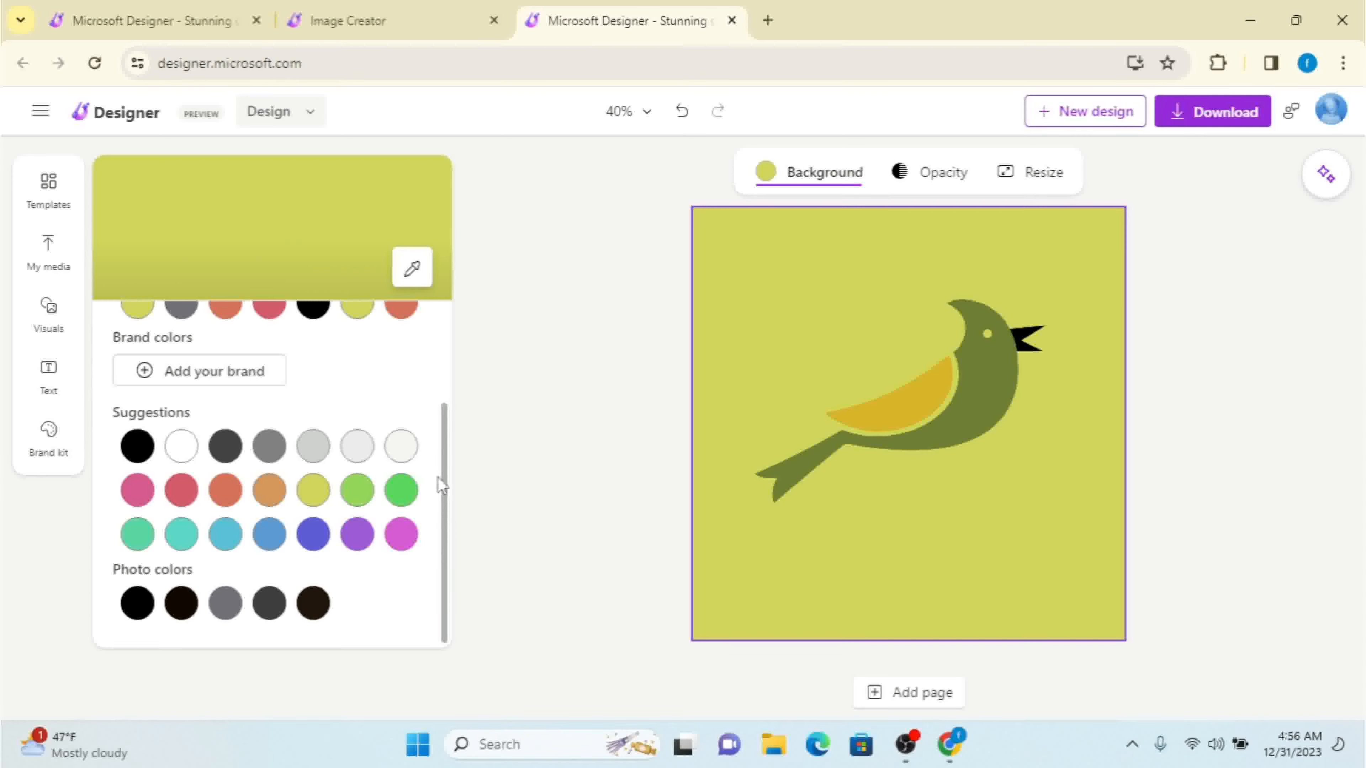
scroll(451, 421, "up", 3)
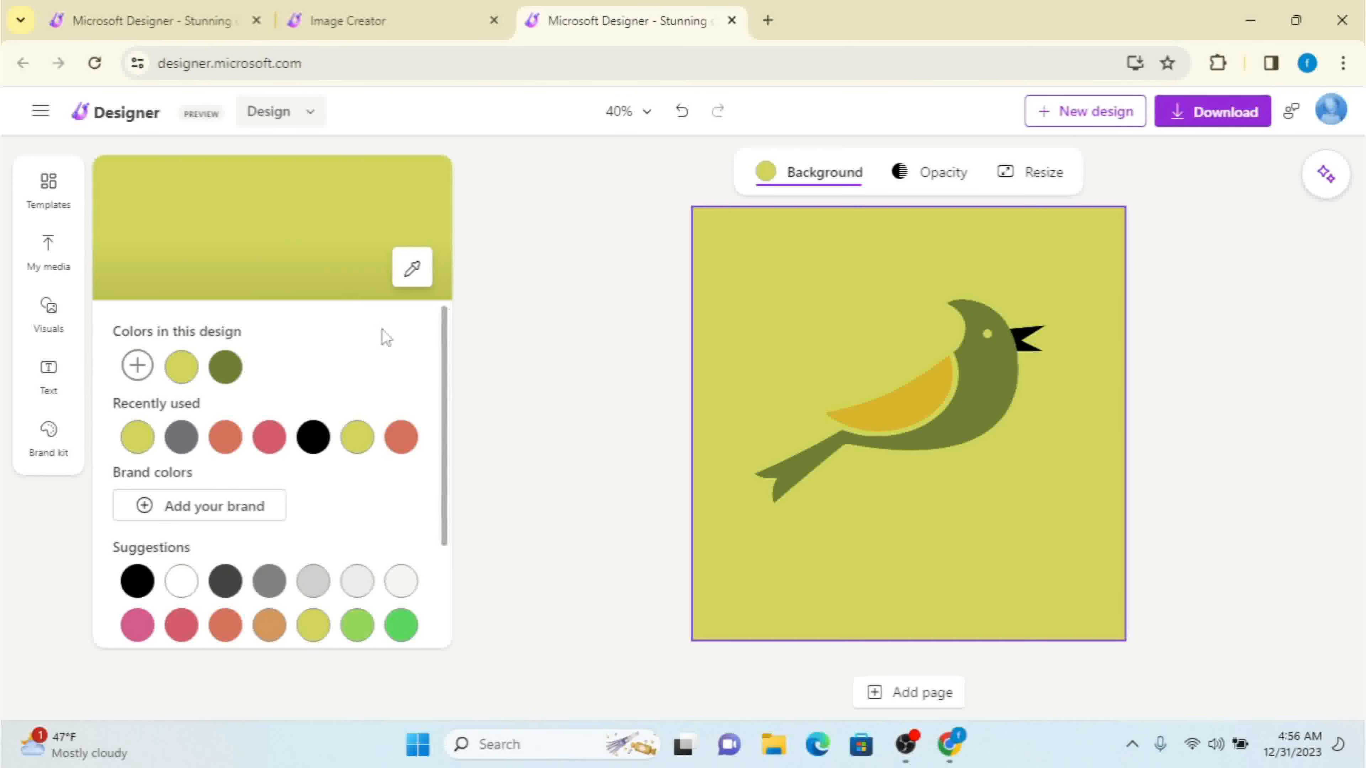
Look through the remaining illustrations and the icon collections, including the full set of fruit icons
left_click(48, 311)
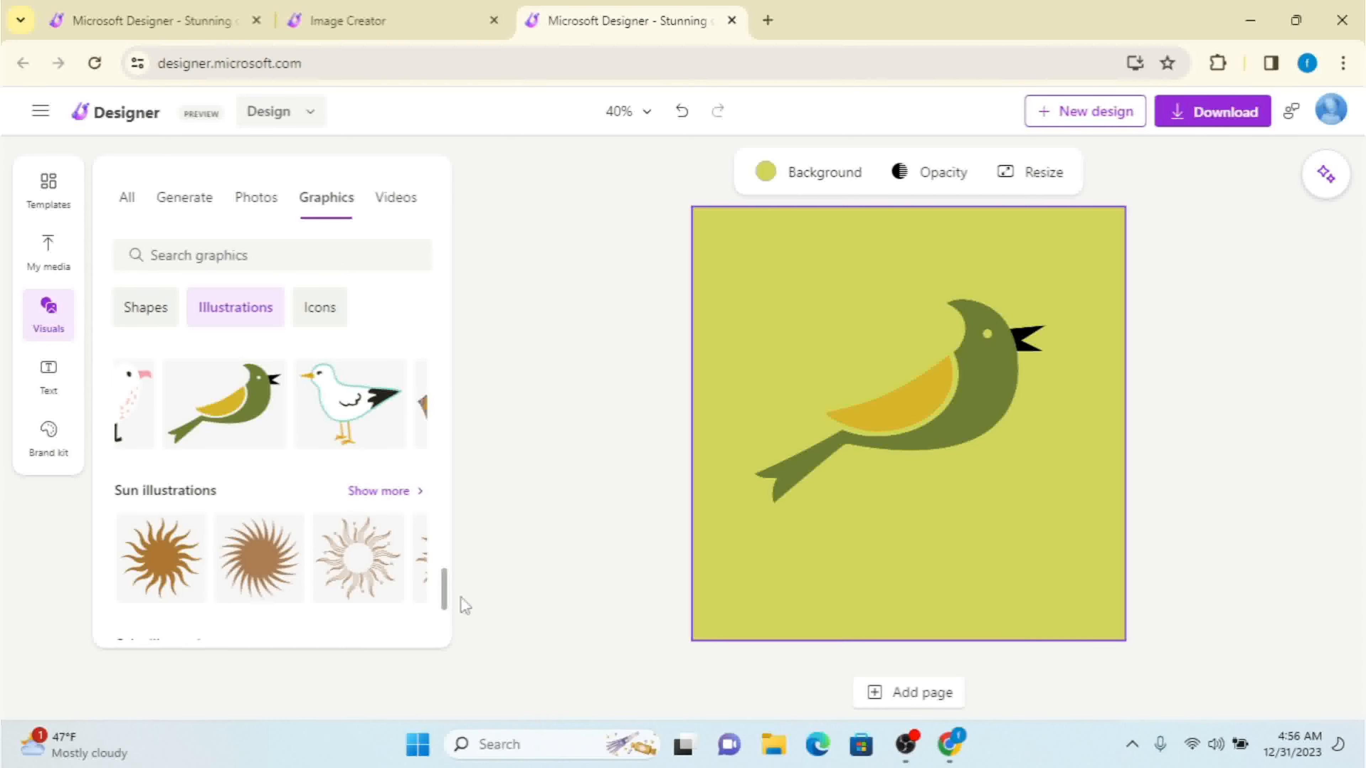
left_click_drag(443, 592, 445, 640)
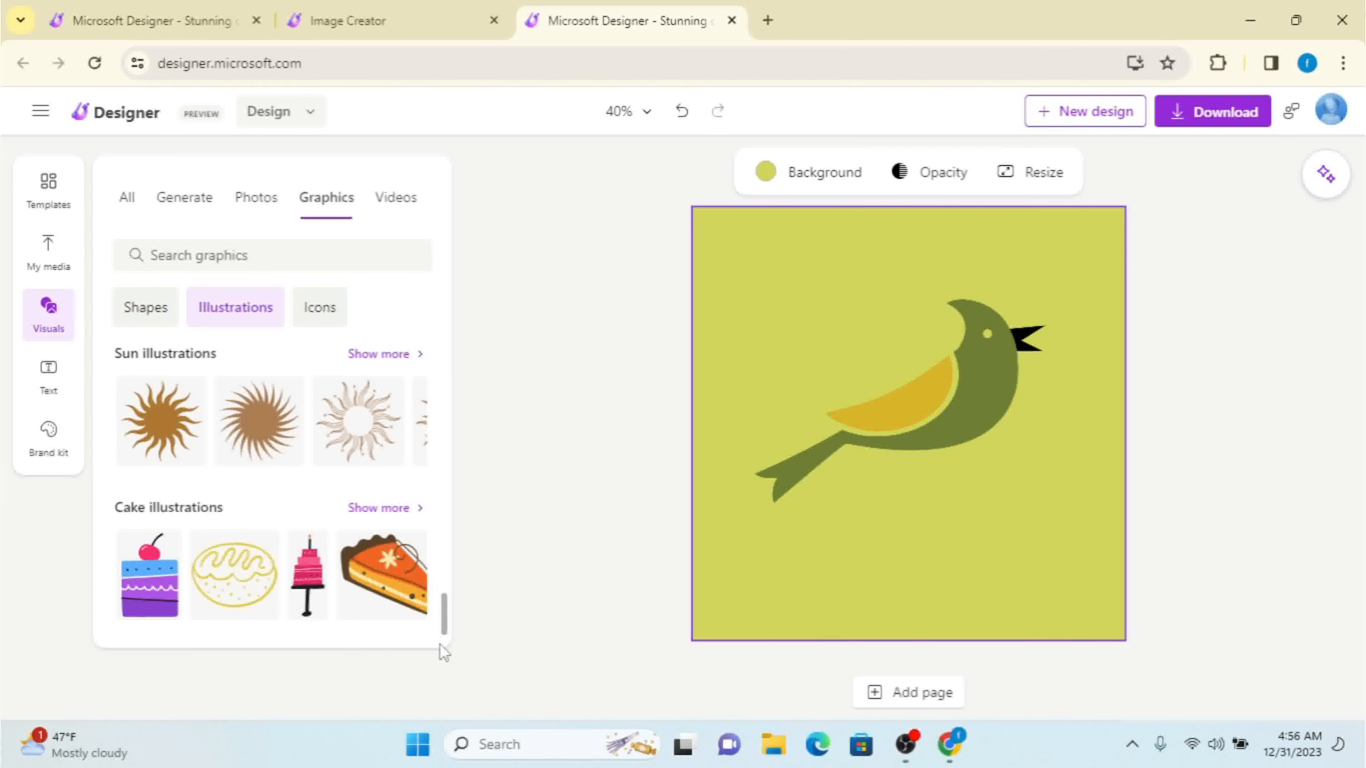
left_click(320, 308)
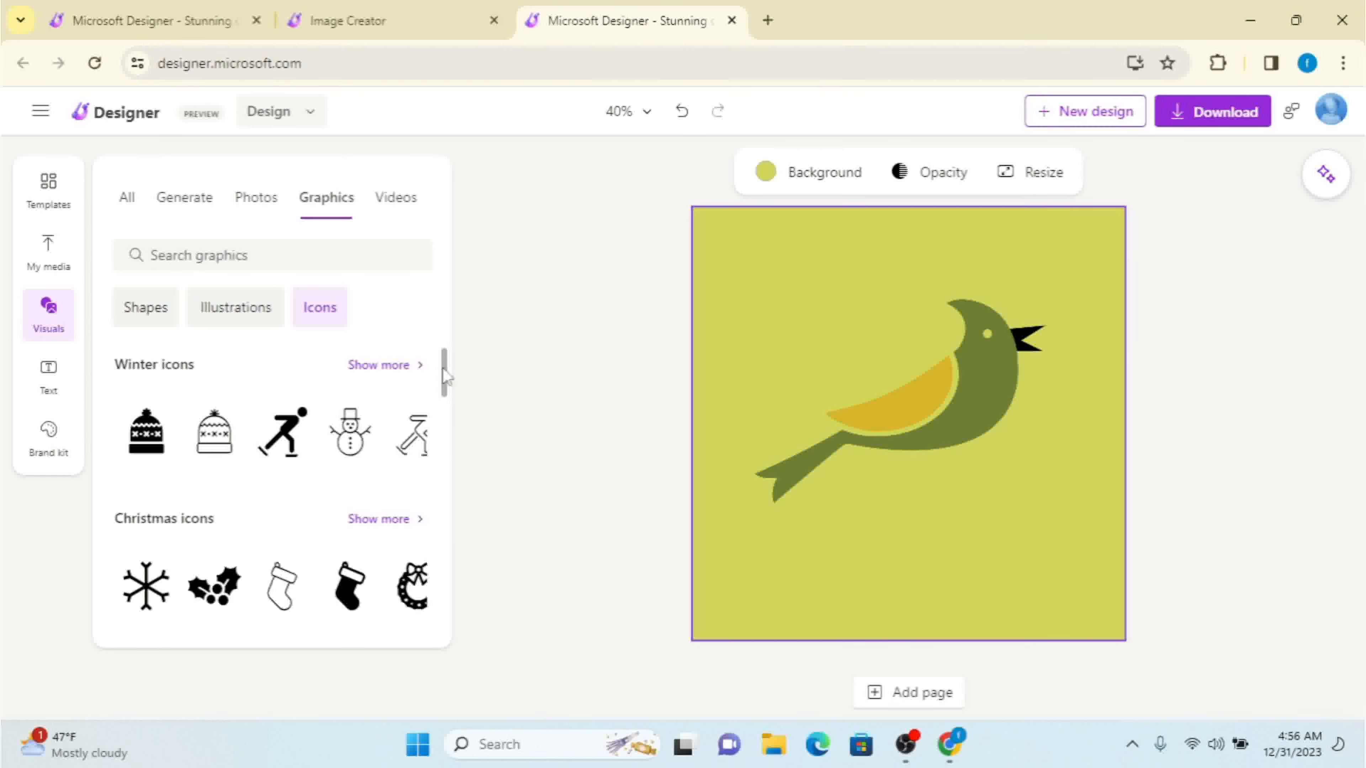
left_click_drag(448, 405, 447, 569)
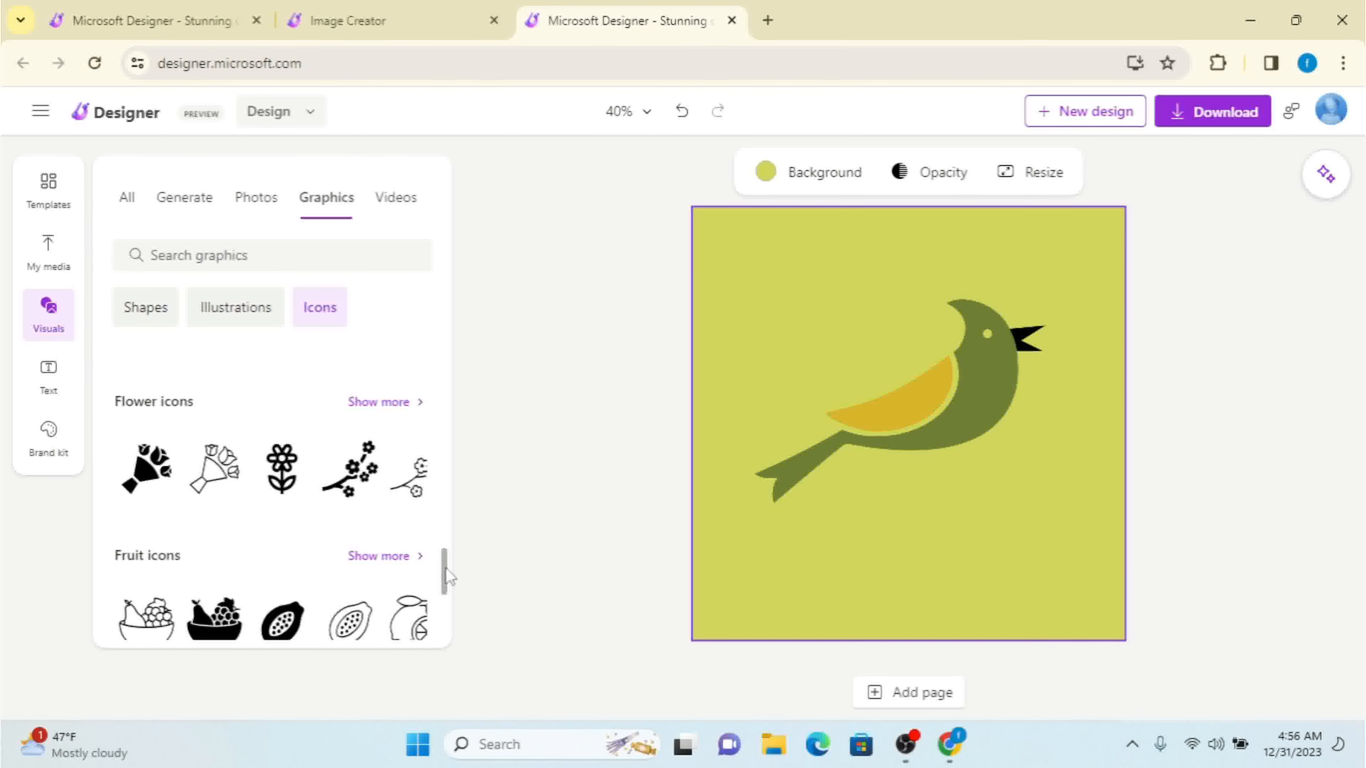
left_click(376, 557)
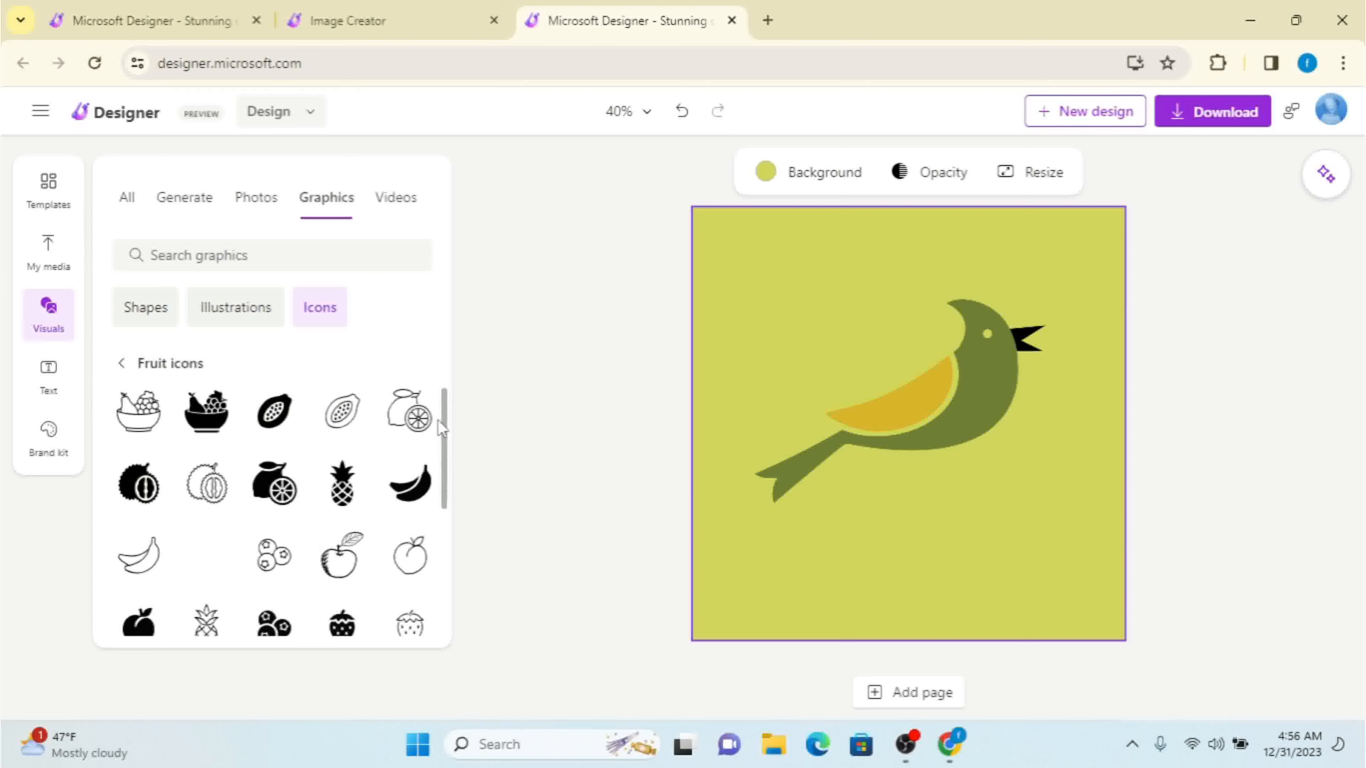
left_click_drag(448, 434, 448, 571)
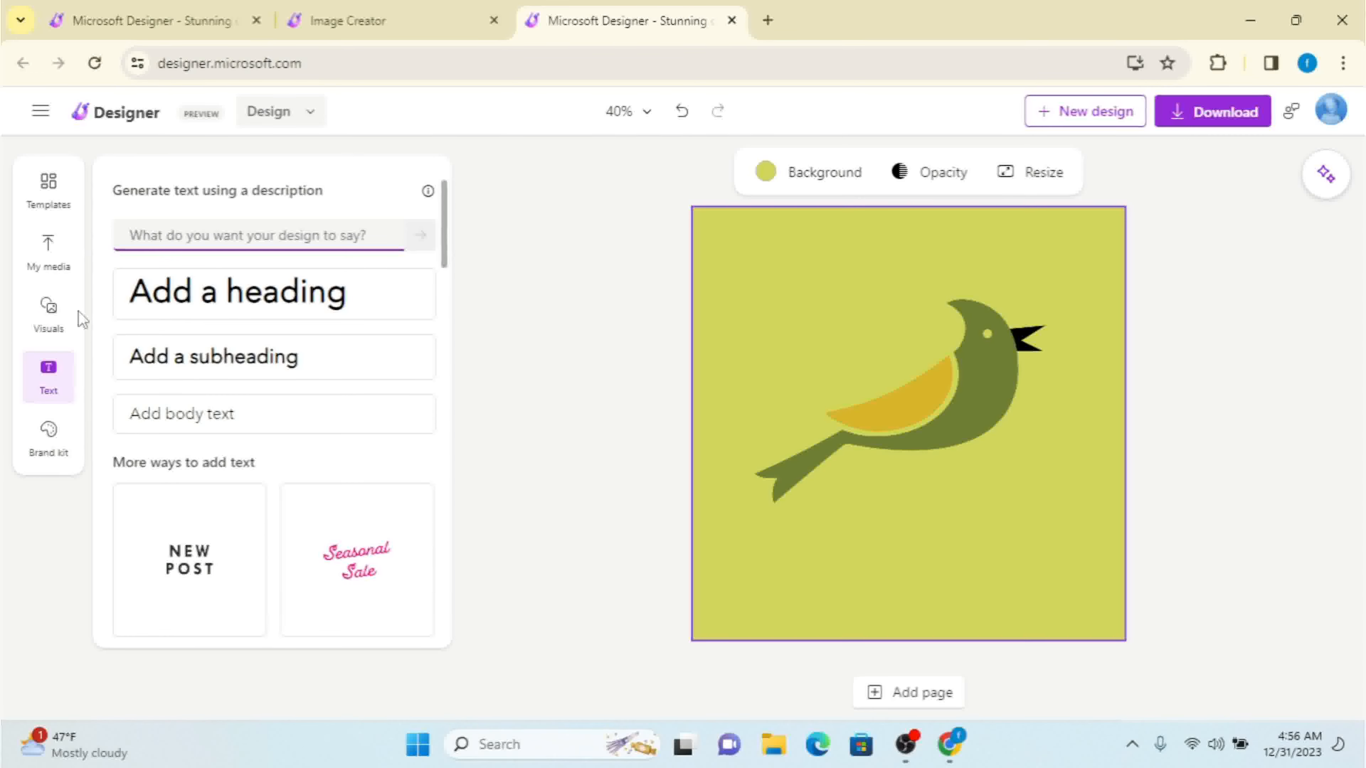
Add the "Rock on." text style to the design and place it below the bird
left_click_drag(449, 244, 436, 537)
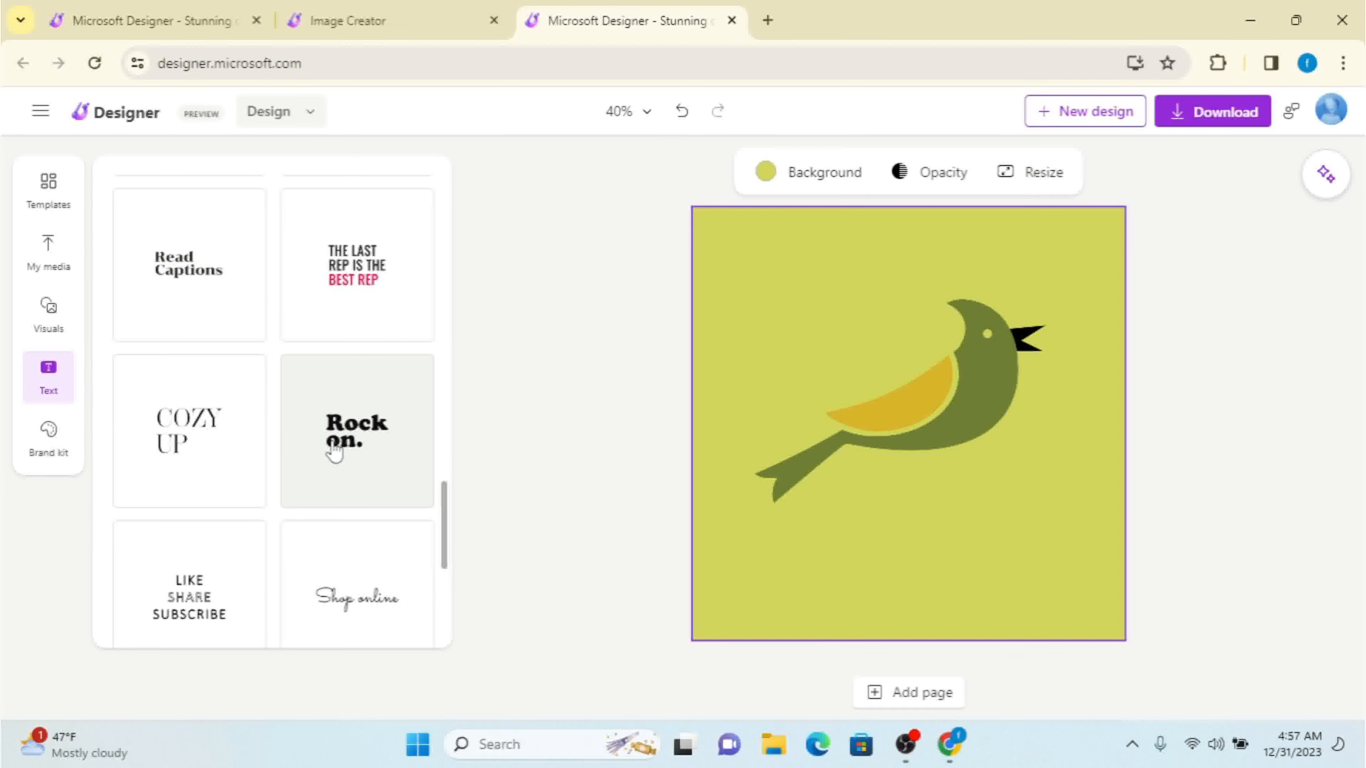
left_click(334, 453)
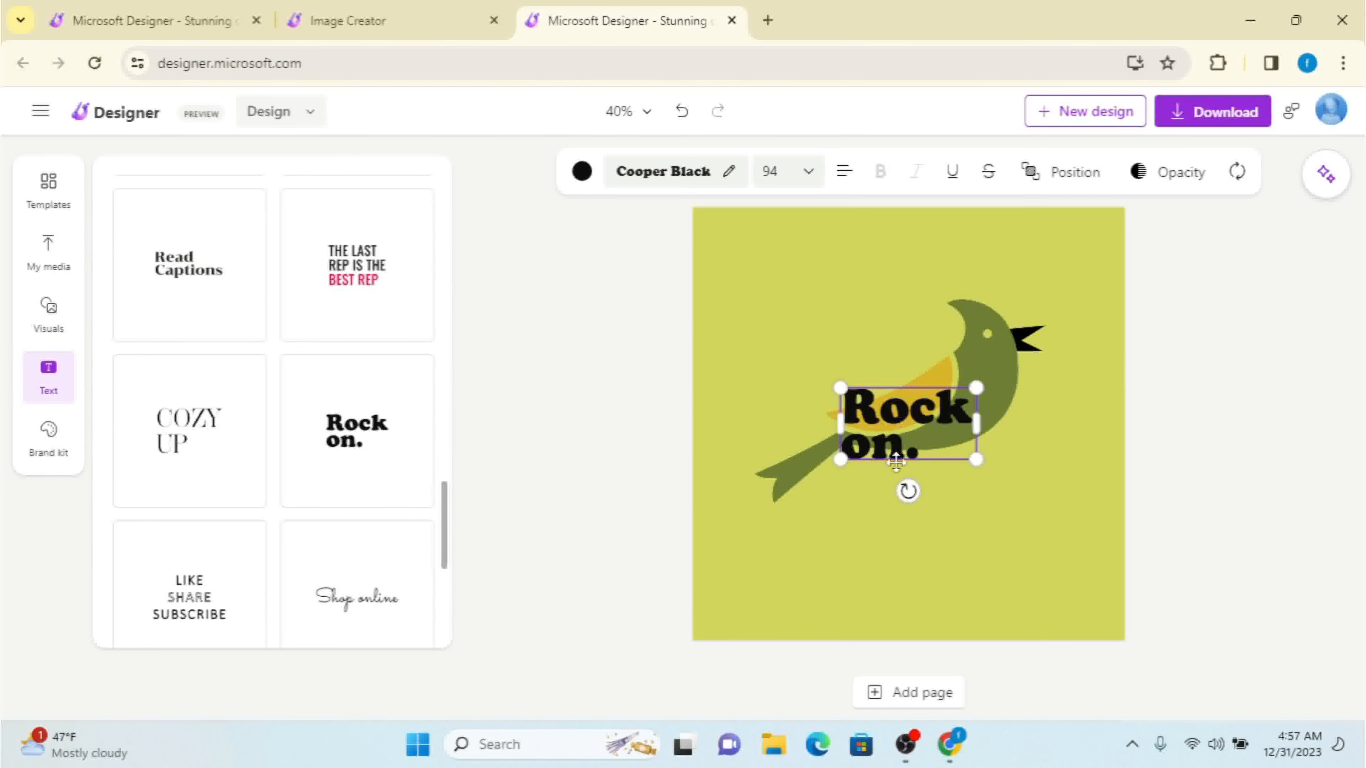
left_click_drag(896, 453, 893, 561)
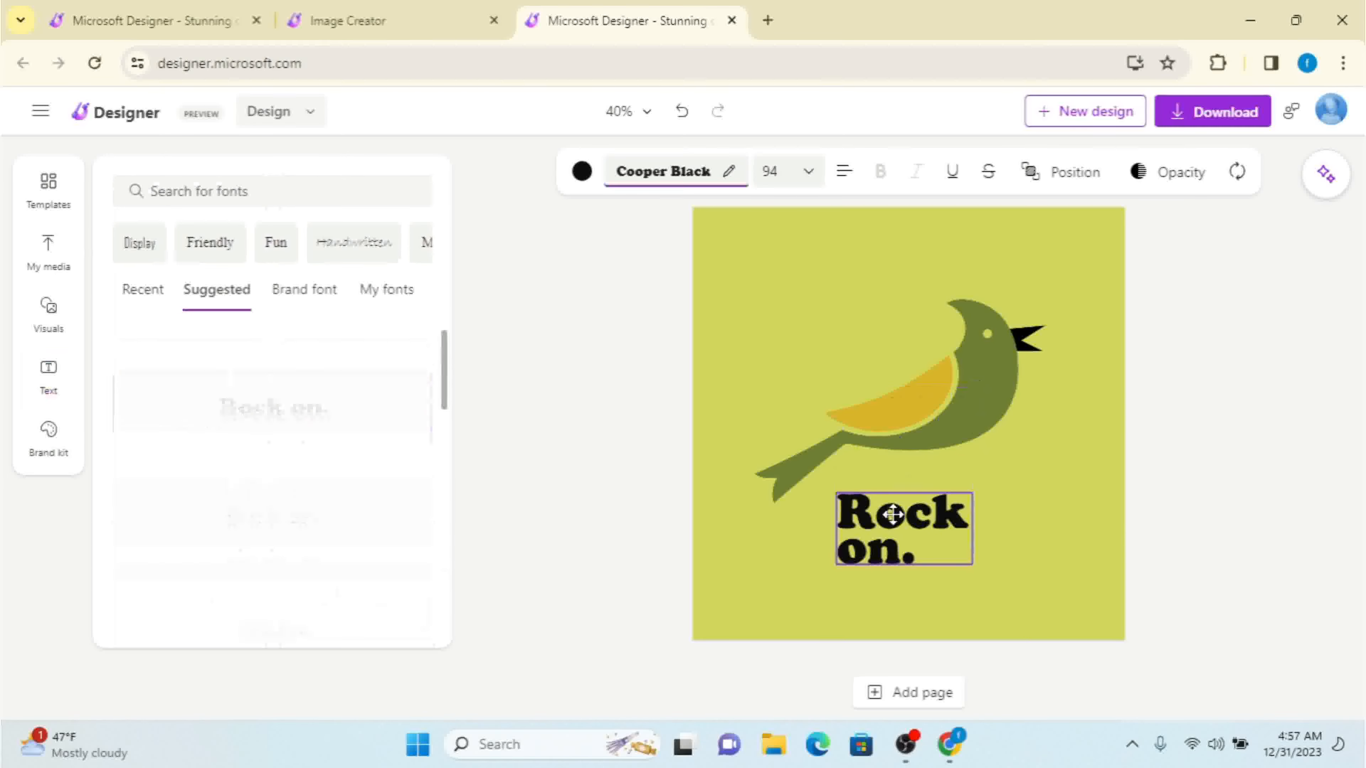
Replace the "Rock on." text with "BUSINESS NAME", widen its text box to fit two lines and position it under the bird
double_click(907, 542)
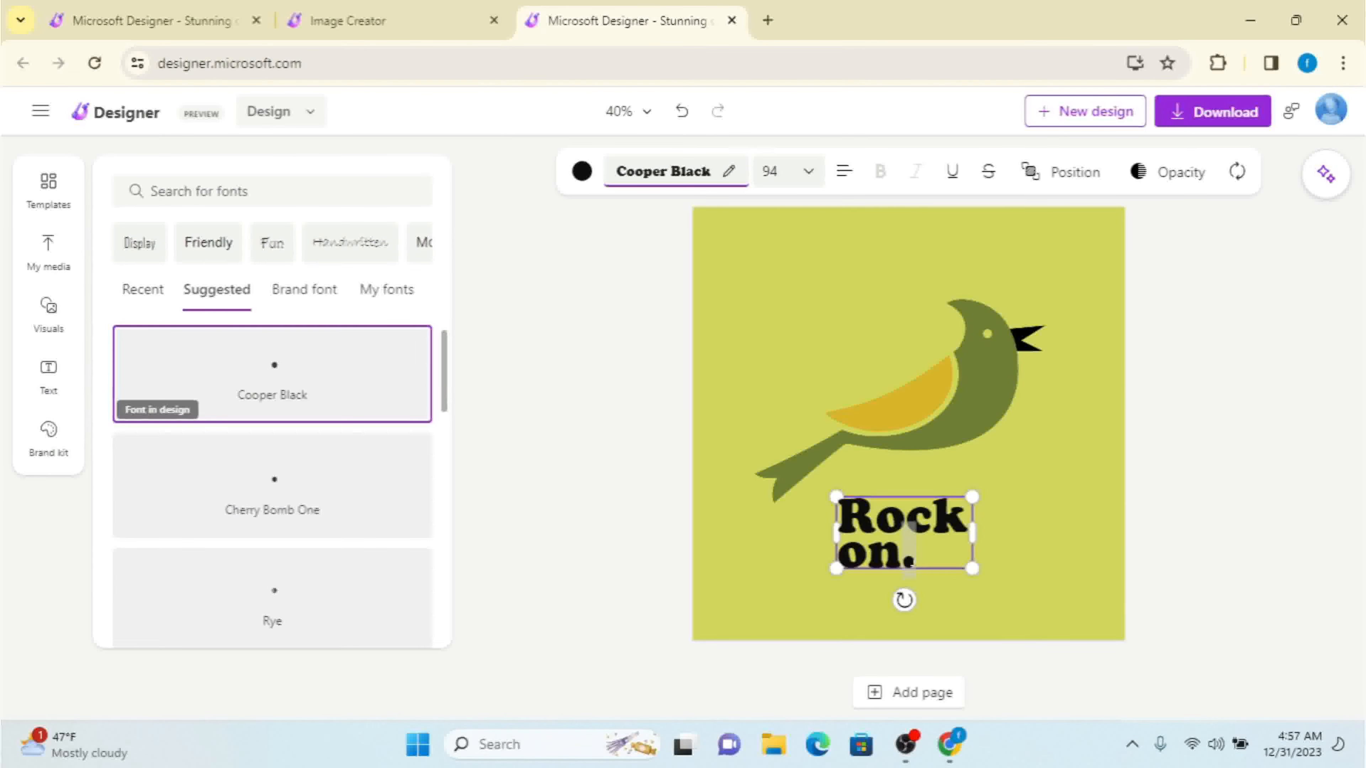
left_click(811, 536)
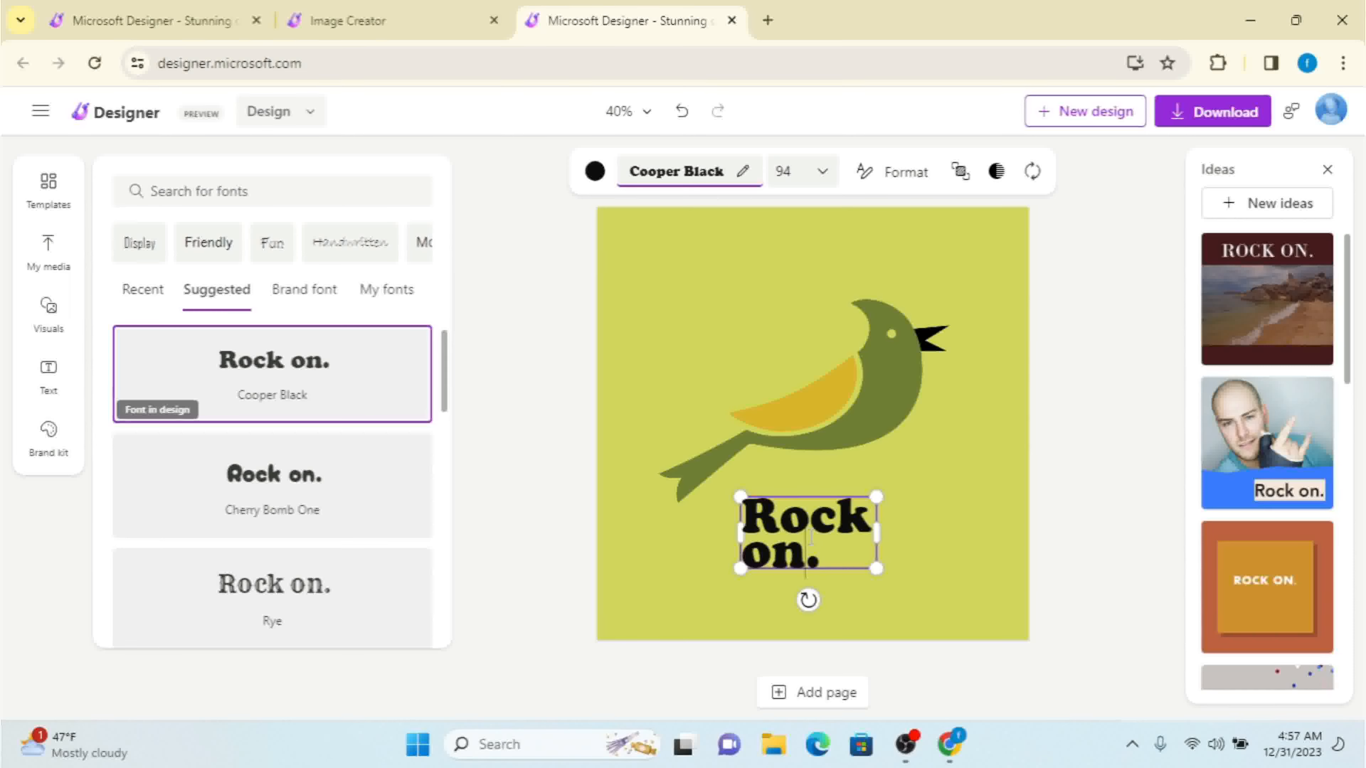
key("ctrl+a")
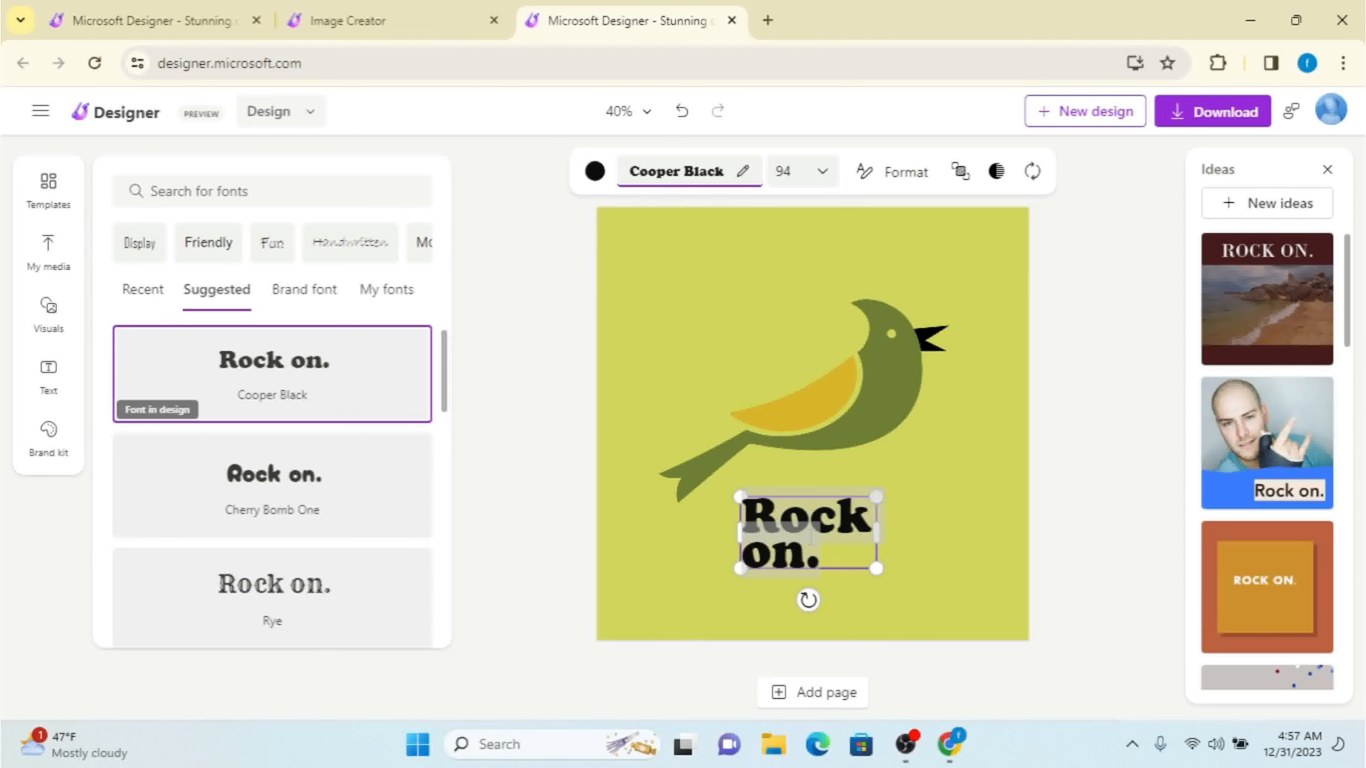
type("BUS")
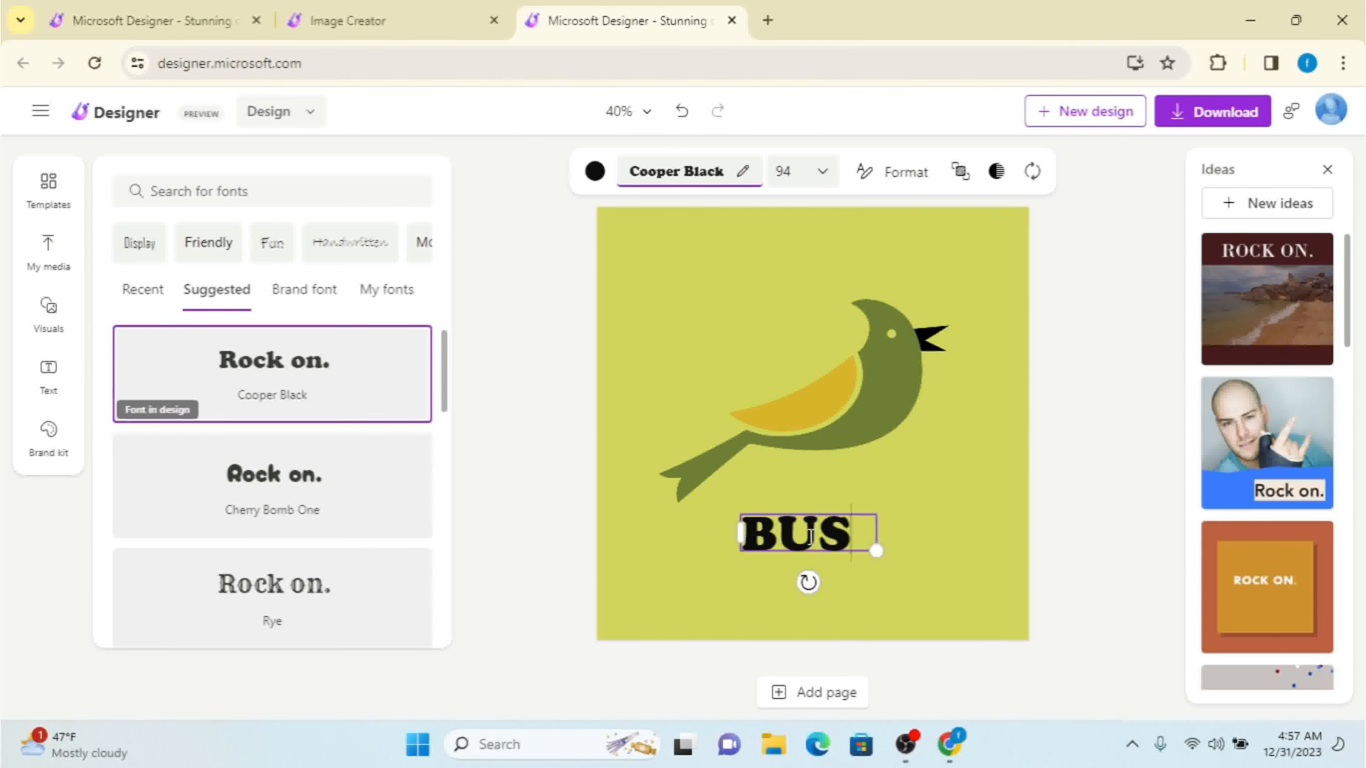
type("INESS")
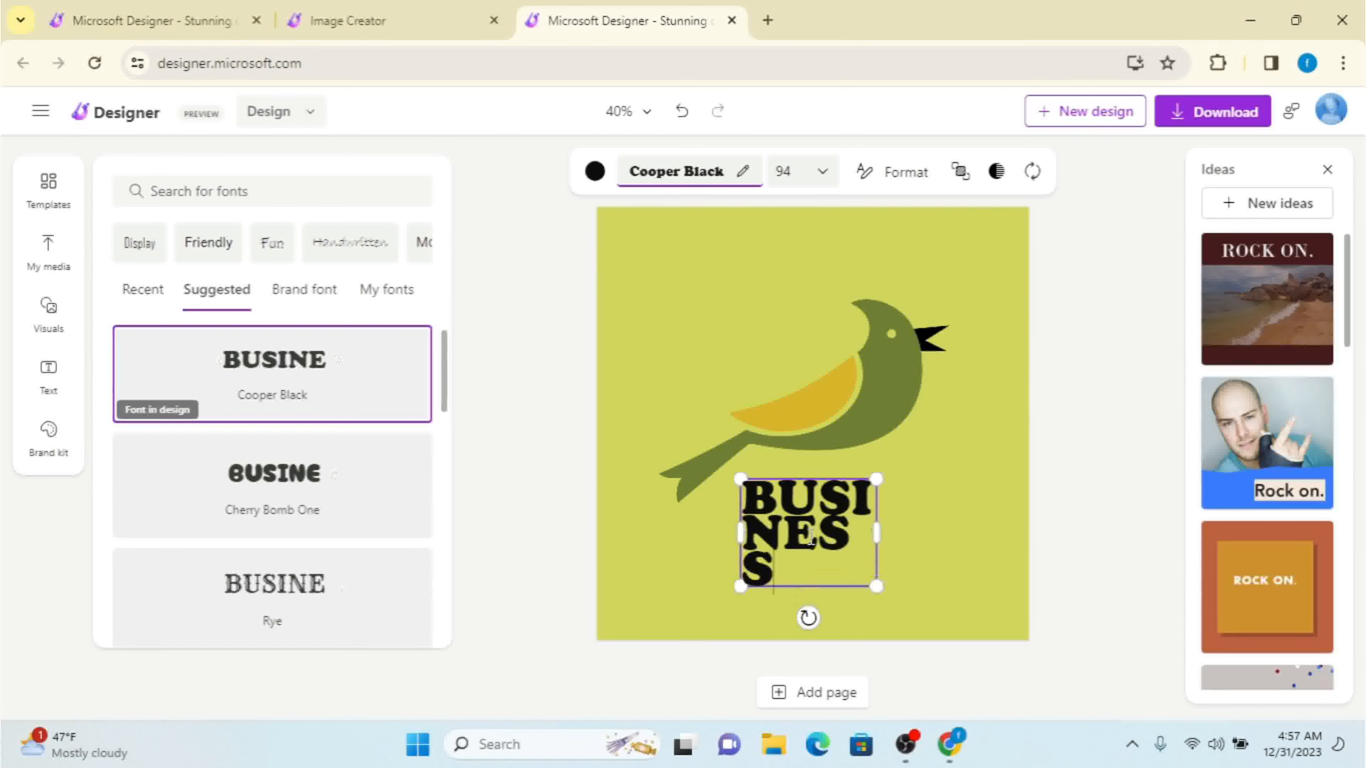
type(" NAME")
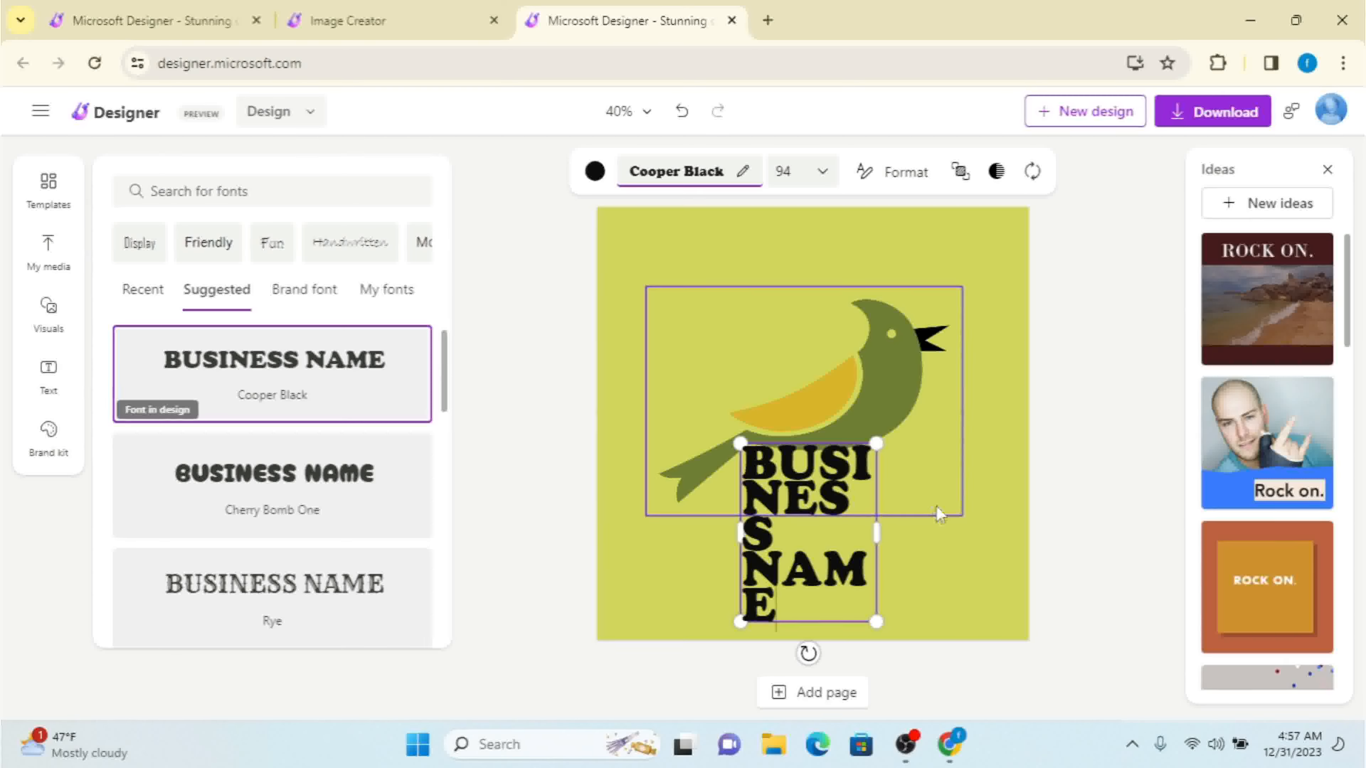
left_click_drag(874, 536, 1006, 532)
left_click_drag(897, 493, 848, 501)
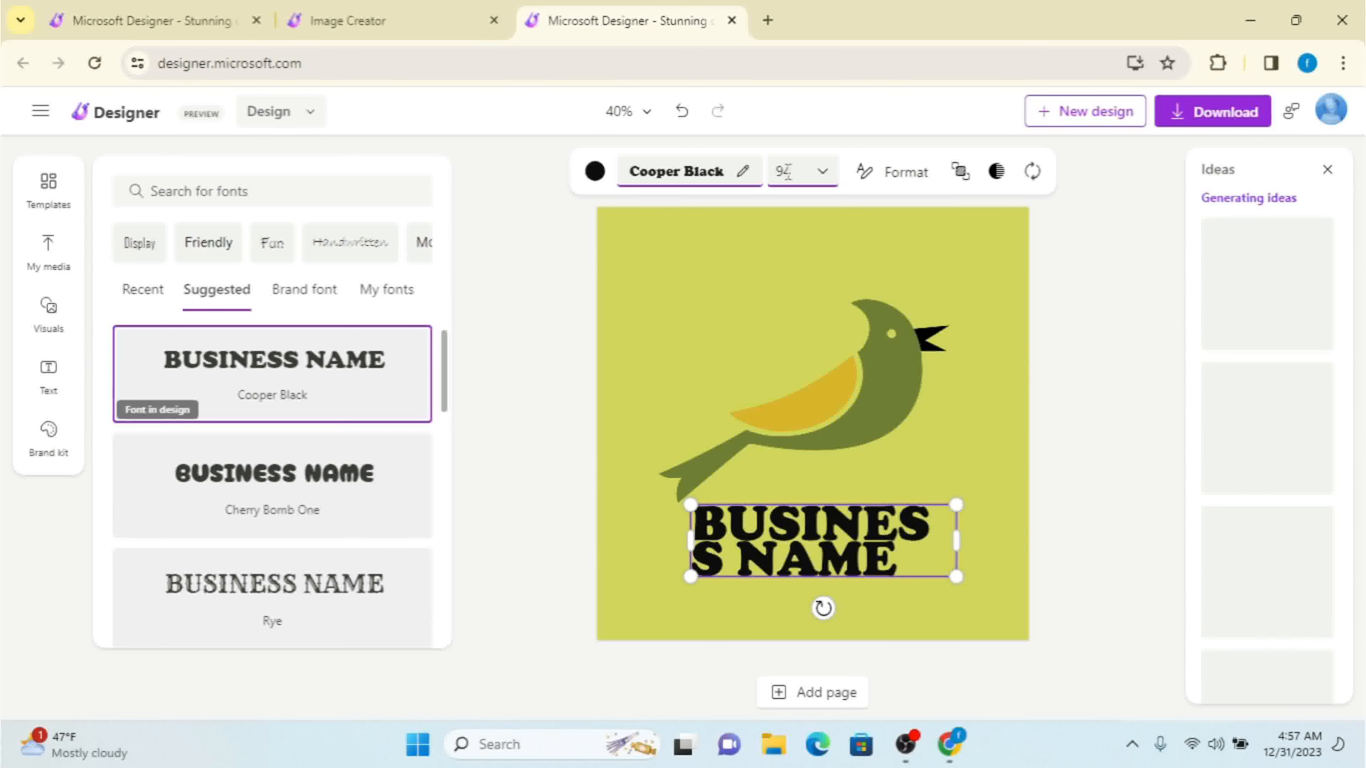
left_click(729, 170)
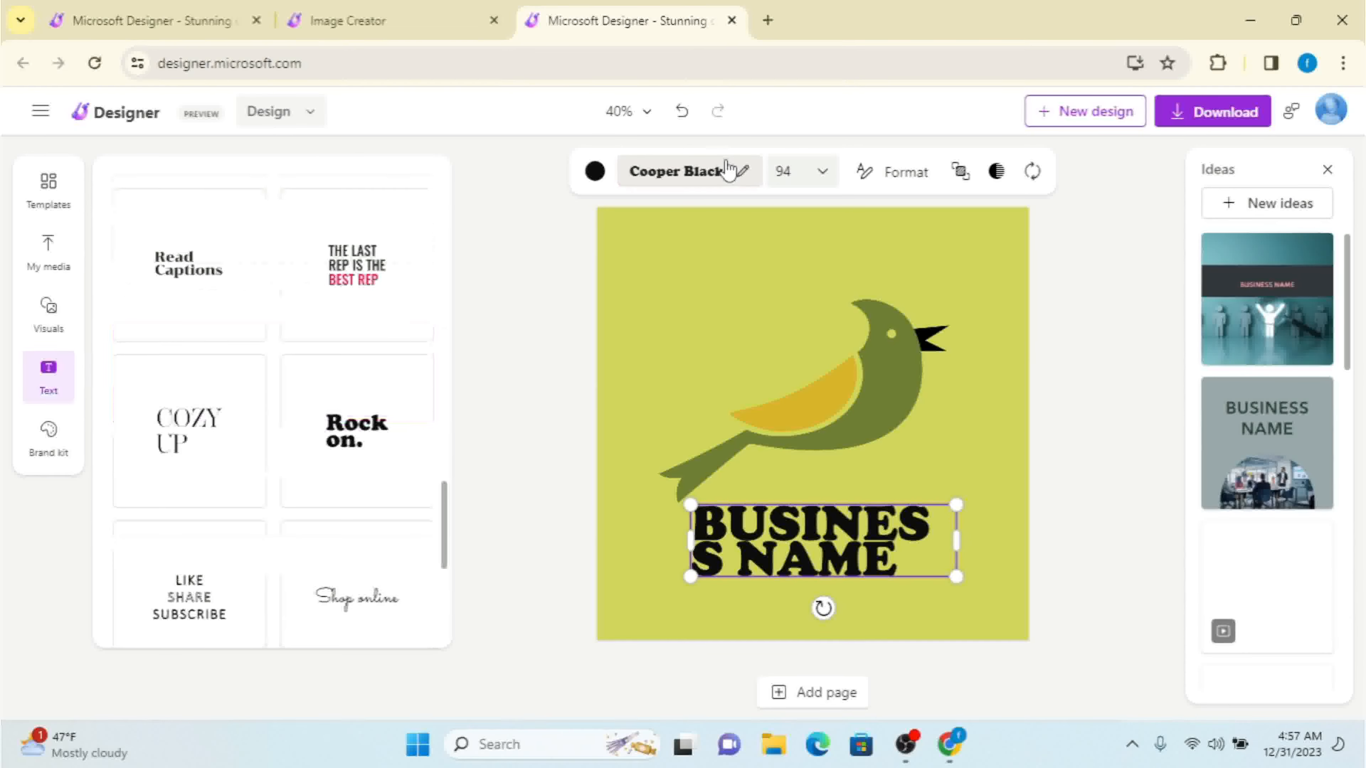
left_click(323, 285)
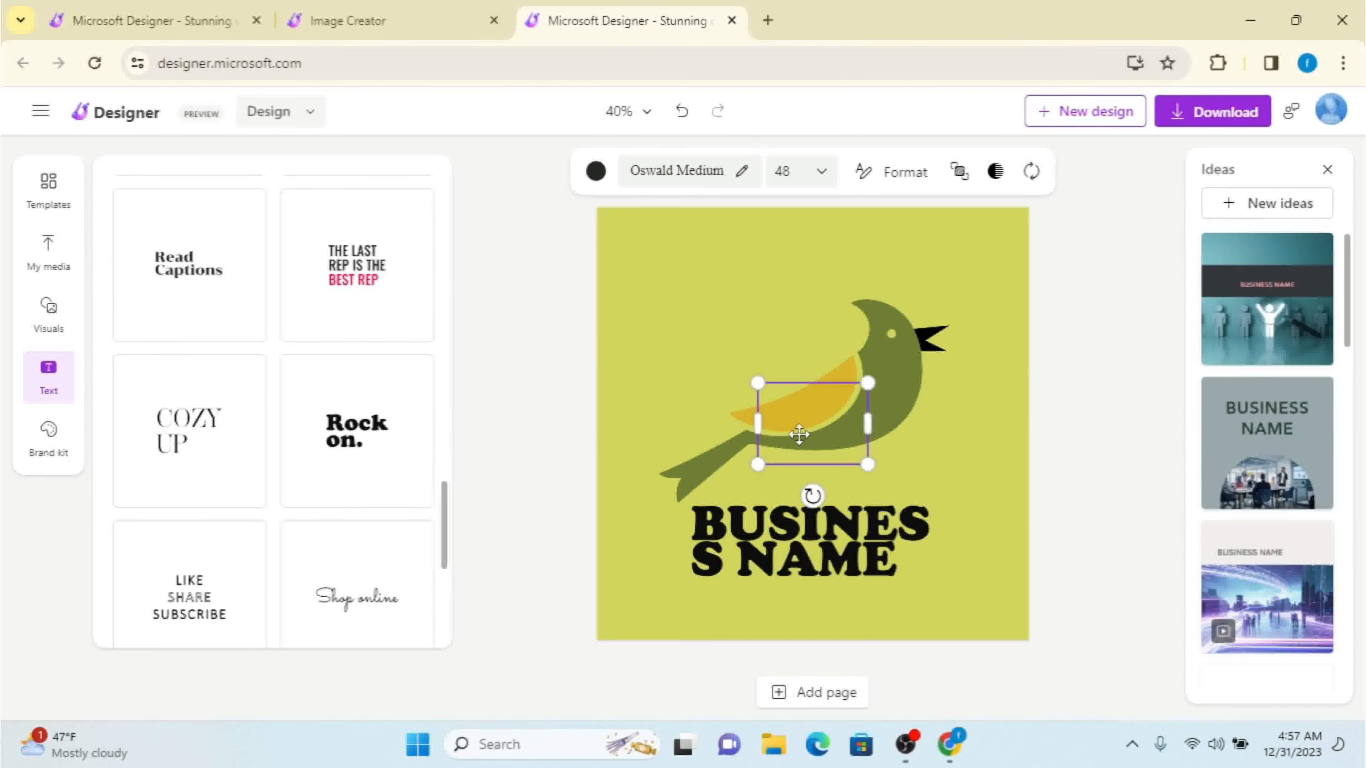
key("Delete")
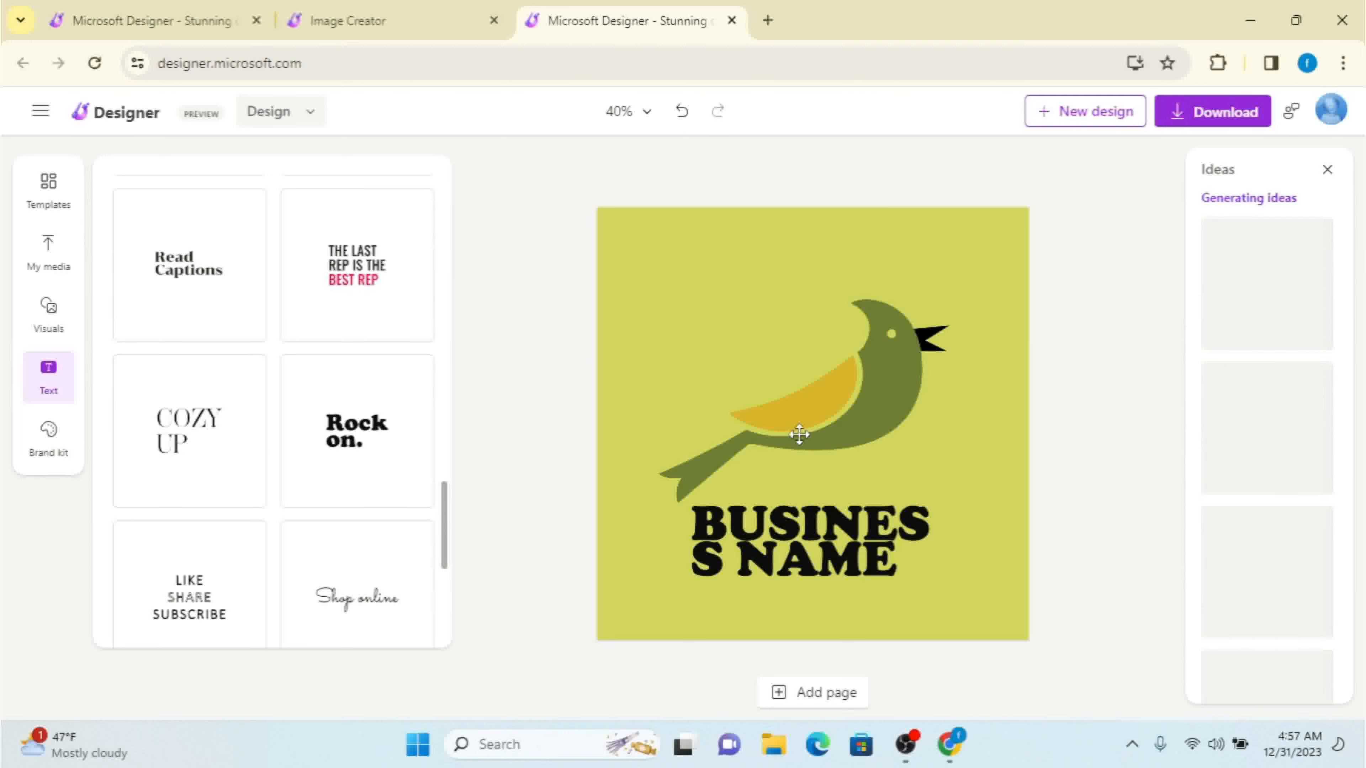
Change the font of the "BUSINESS NAME" text under the bird to Bahiana from the suggested fonts
left_click(802, 558)
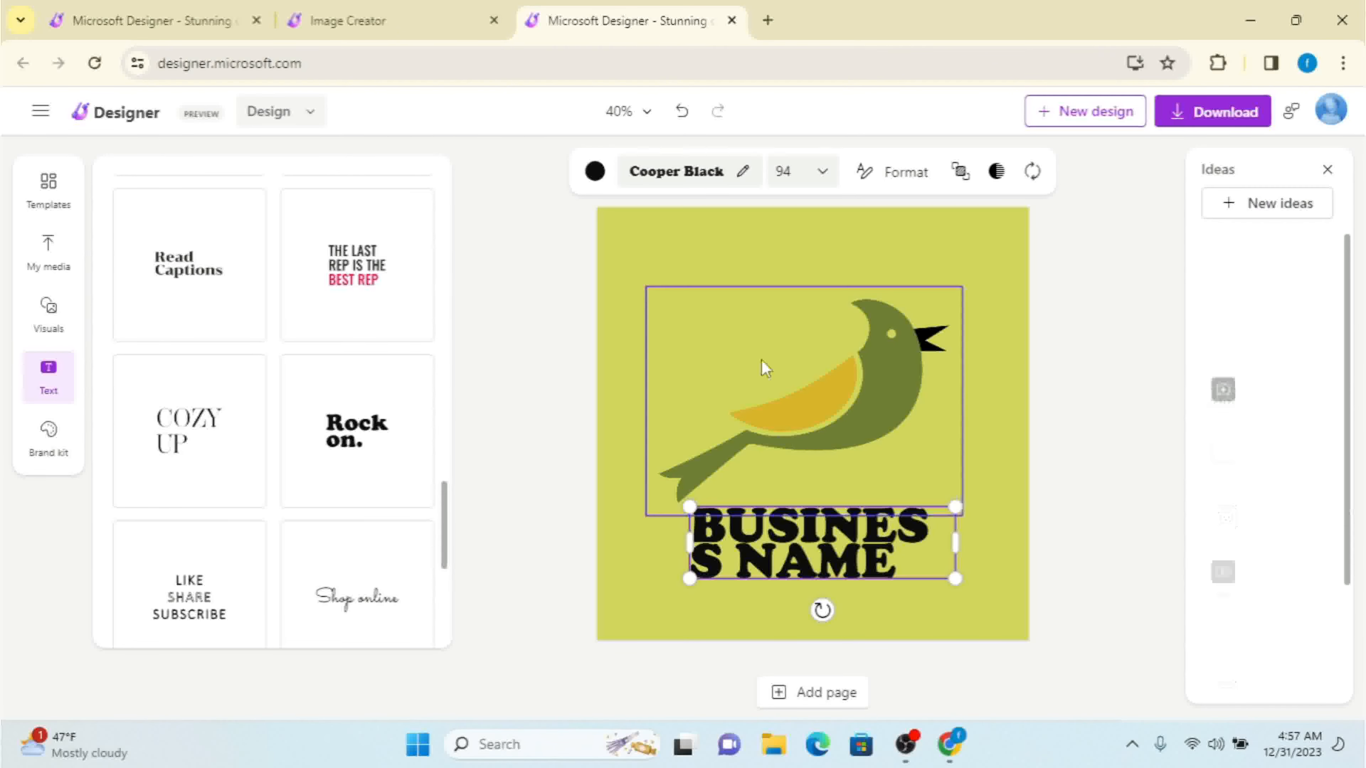
left_click(685, 182)
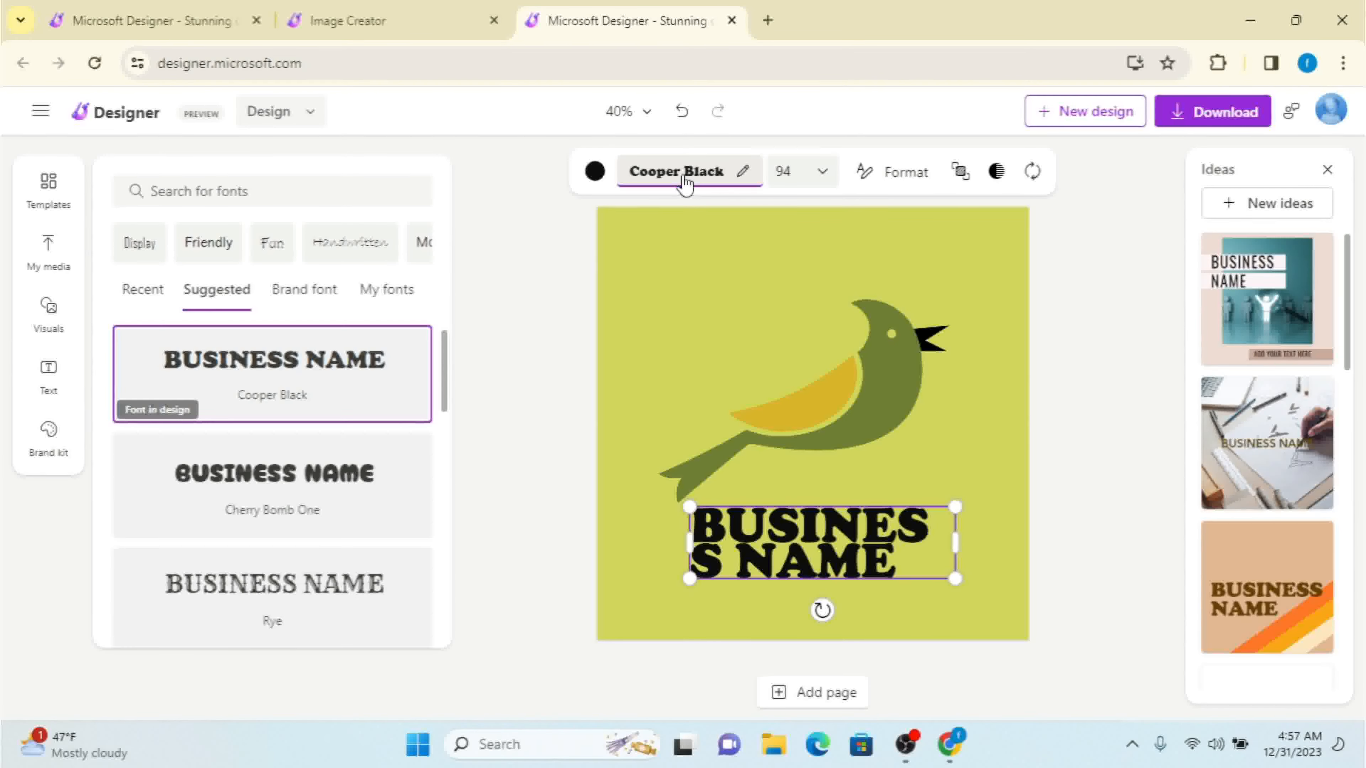
left_click_drag(446, 379, 451, 641)
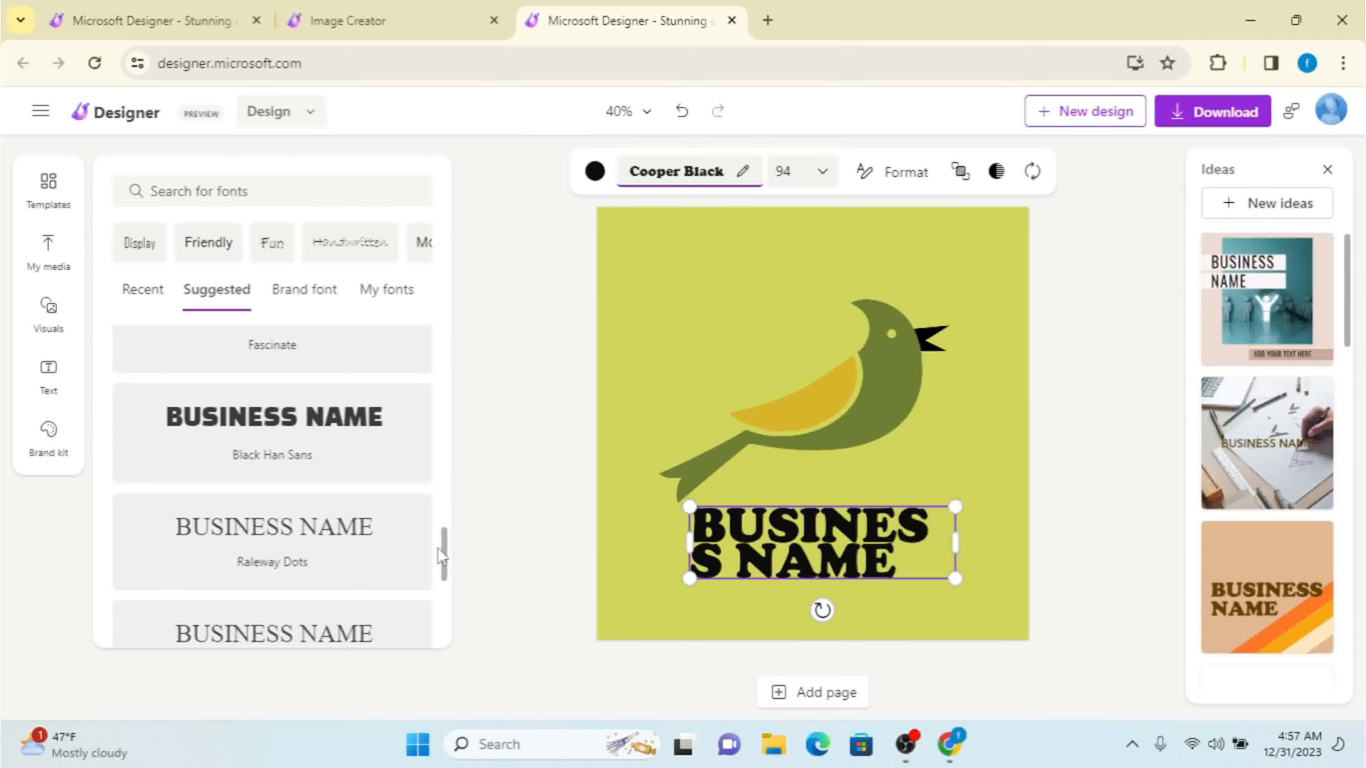
left_click_drag(448, 552, 451, 626)
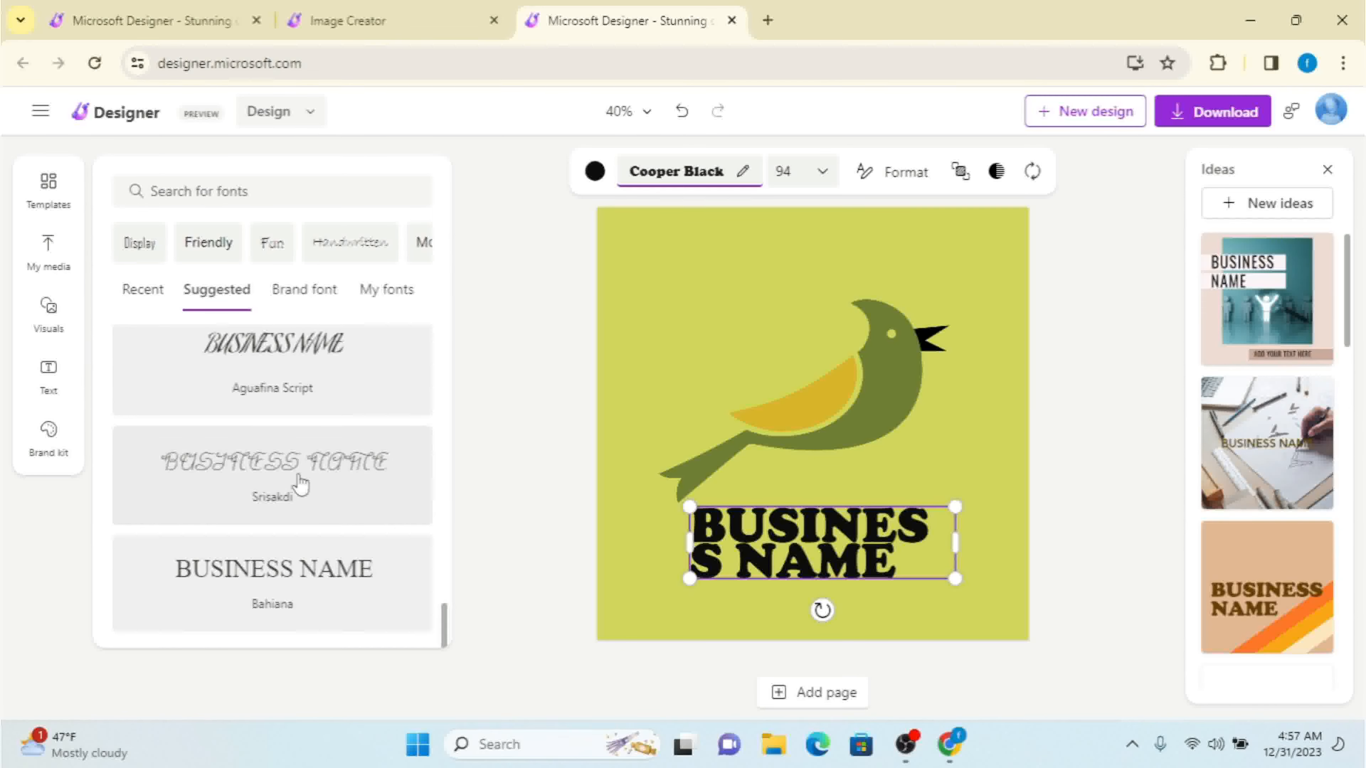
left_click(298, 597)
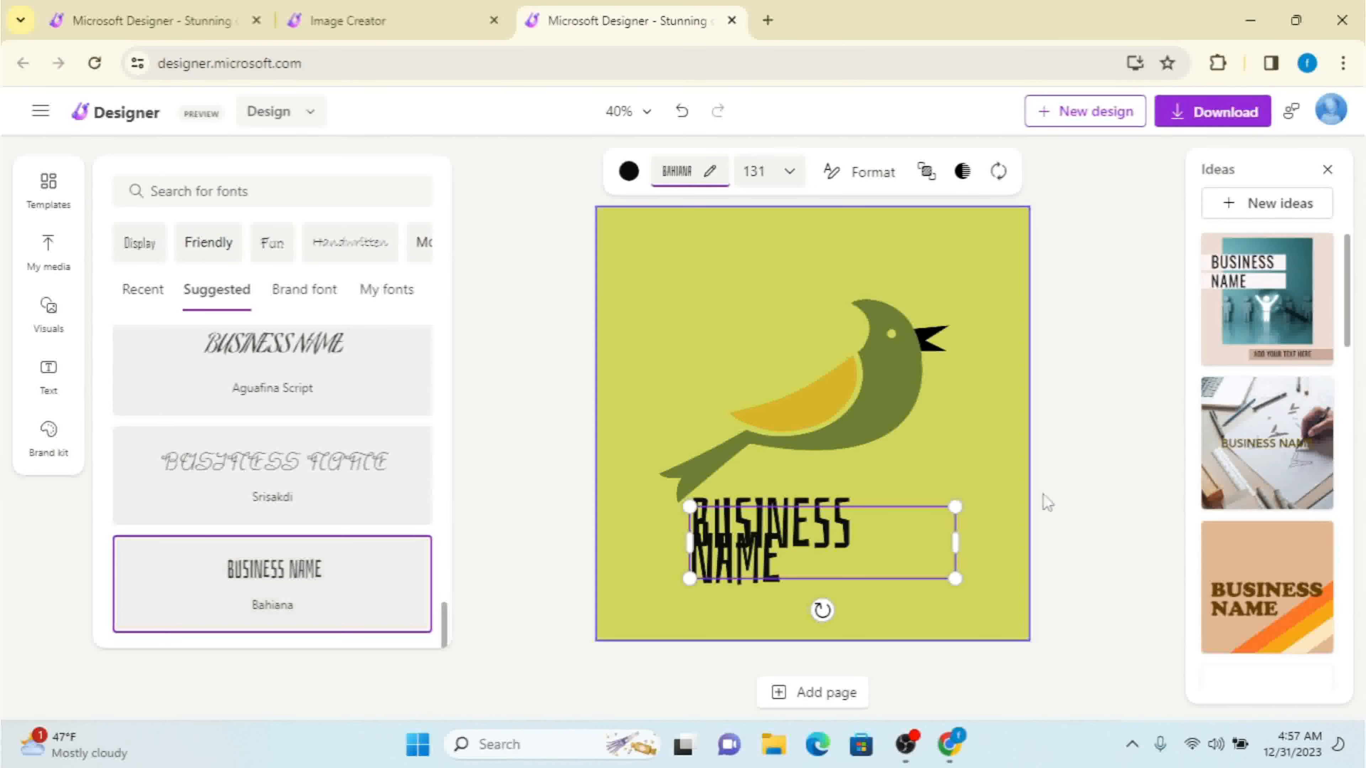
left_click_drag(870, 509, 789, 511)
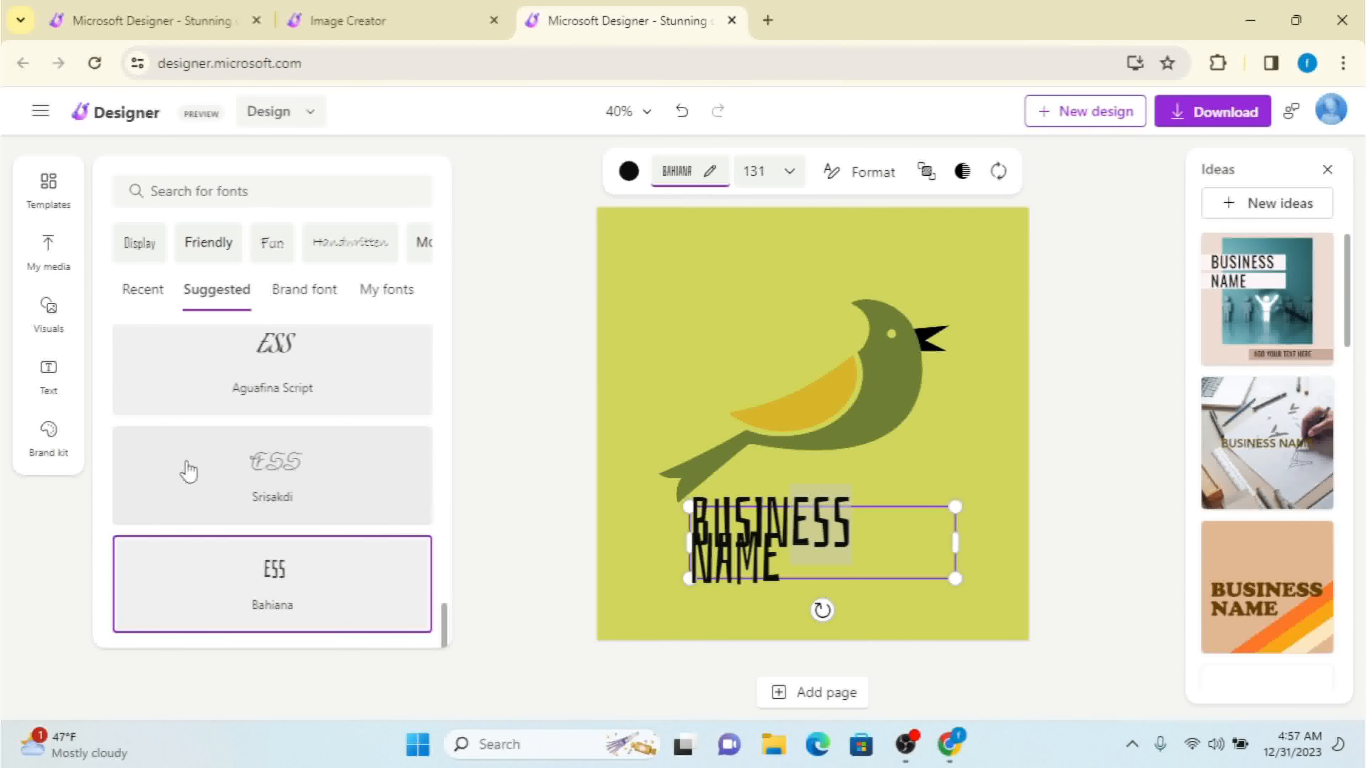
Look over the suggested brand styles and the AI brand kit form, and close the form without filling it in
left_click(50, 447)
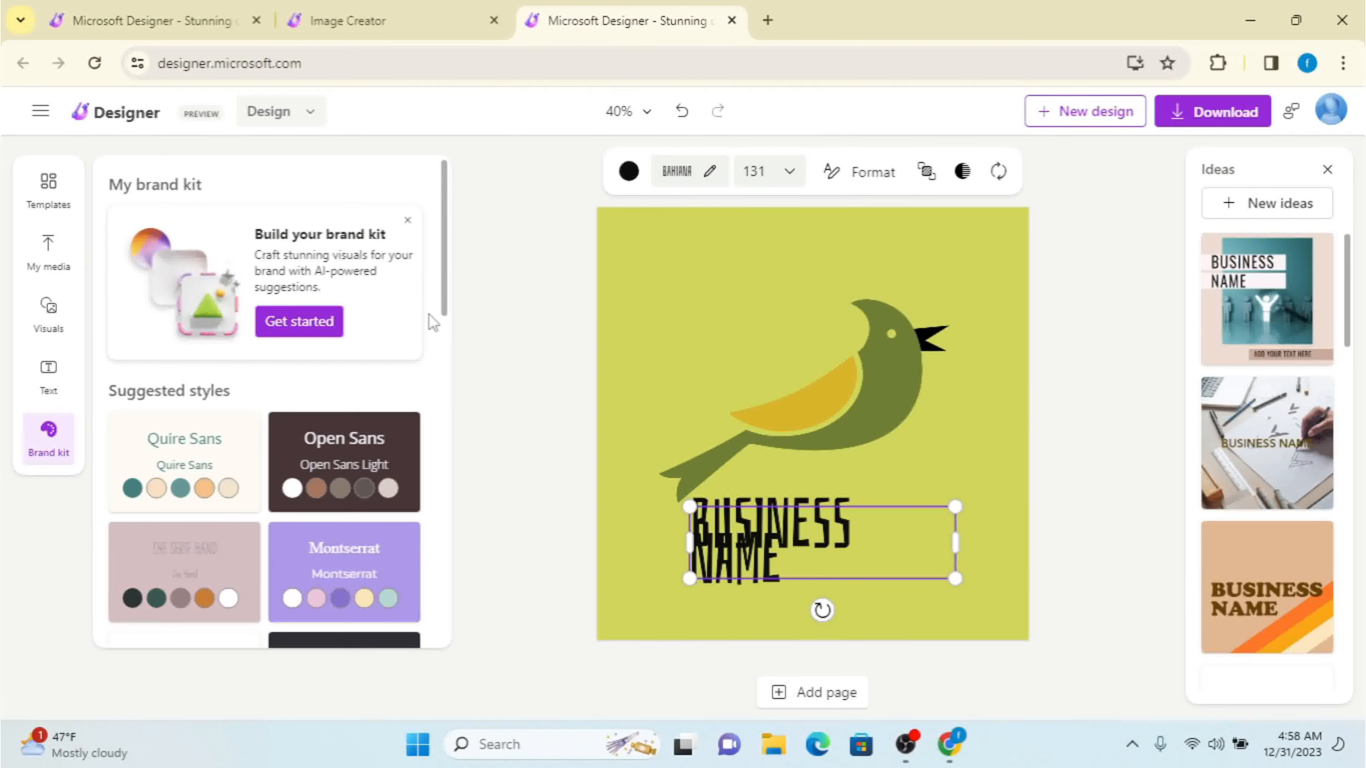
left_click(305, 322)
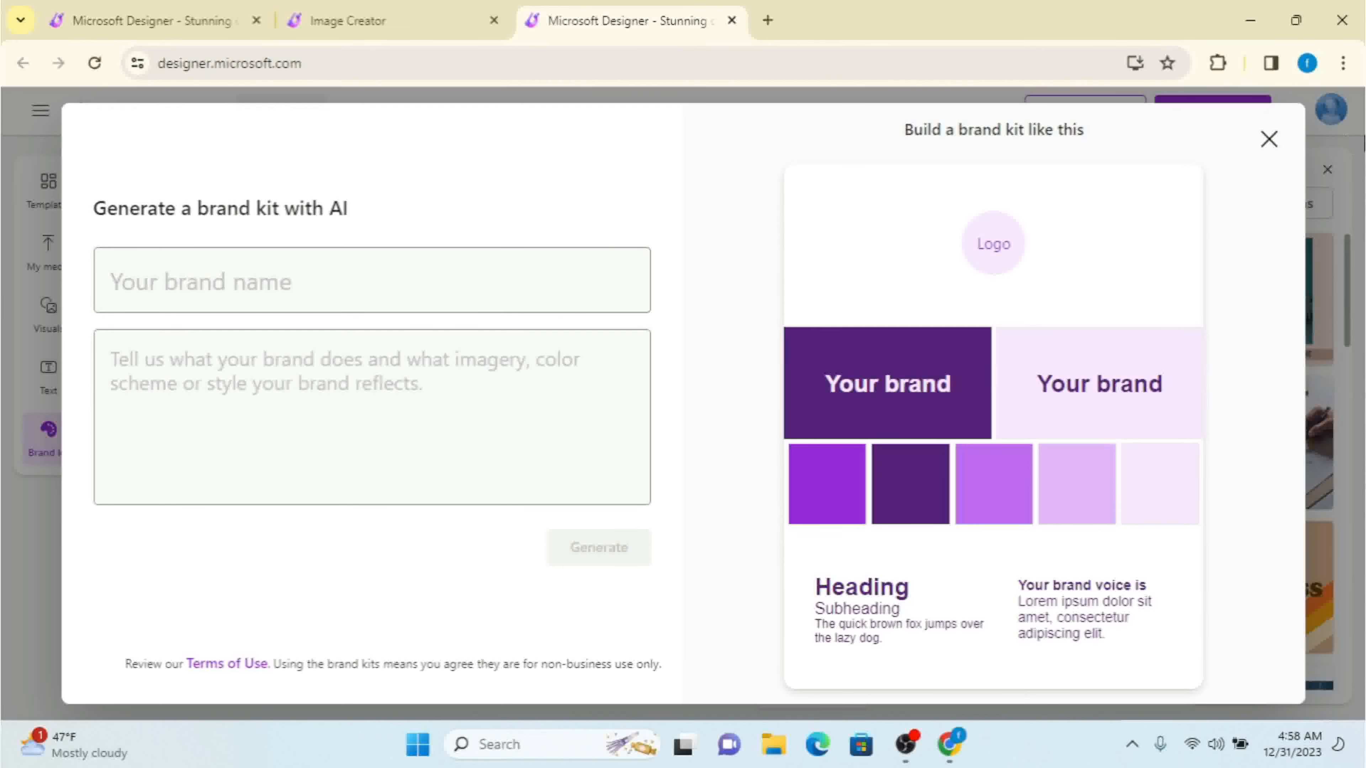
left_click(1269, 140)
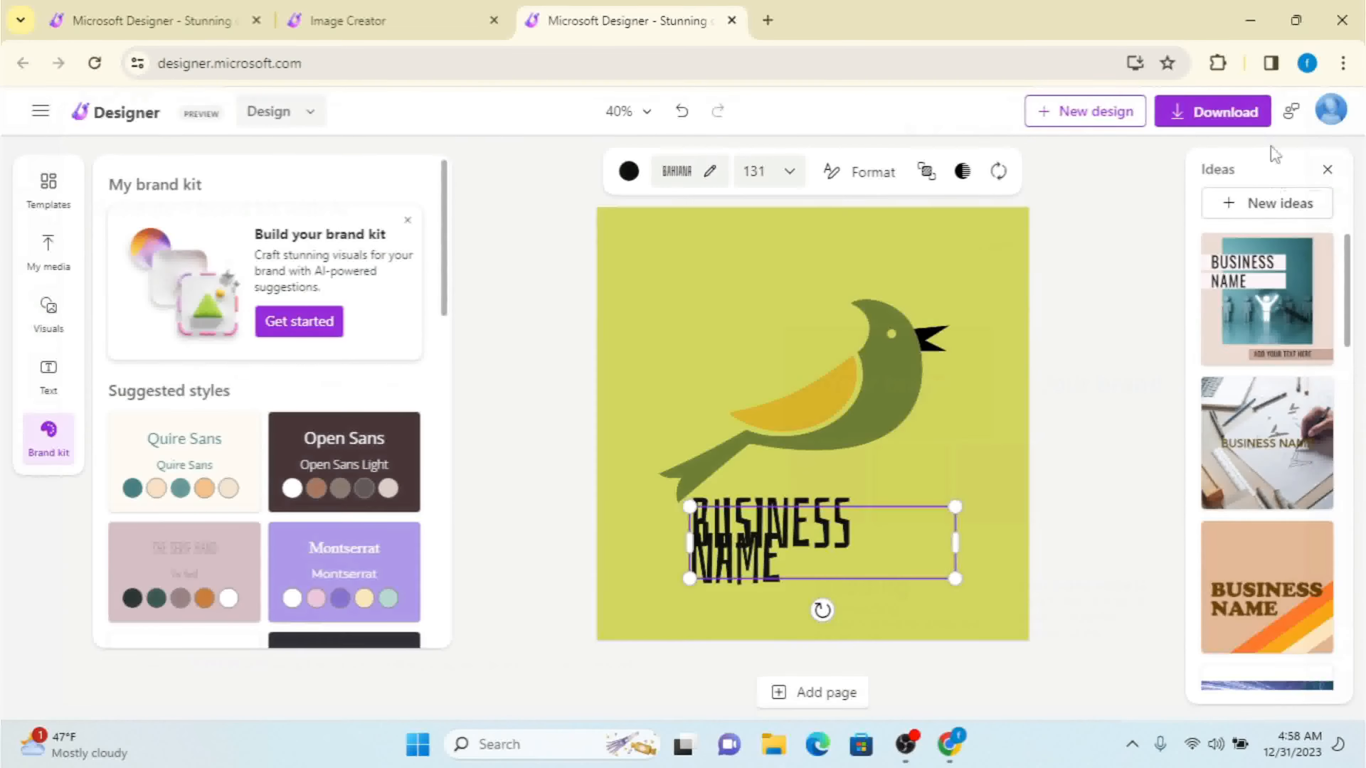
Browse the suggested design ideas and request new ones with the prompt "NEW YEAR 2024"
left_click(861, 384)
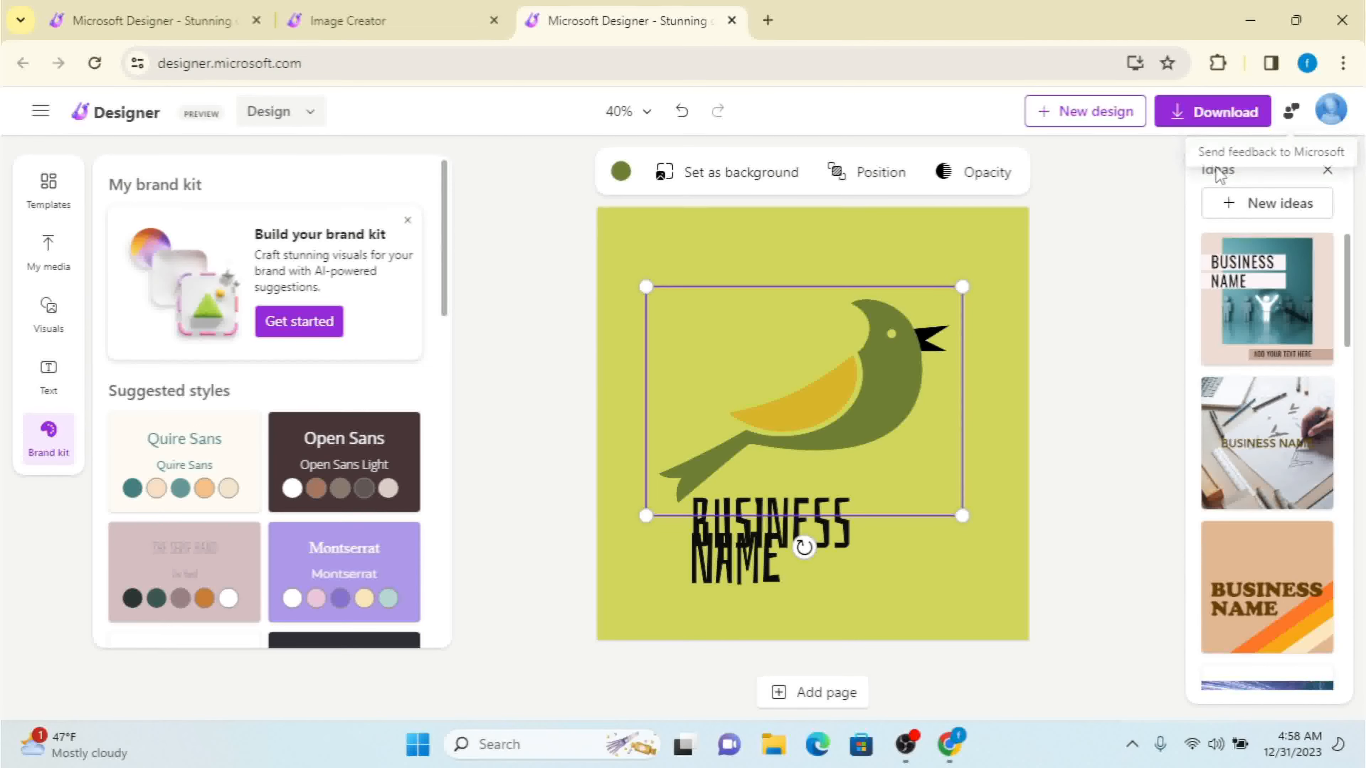
mouse_move(1351, 288)
left_mouse_down()
mouse_move(1363, 608)
mouse_move(1349, 303)
left_mouse_up()
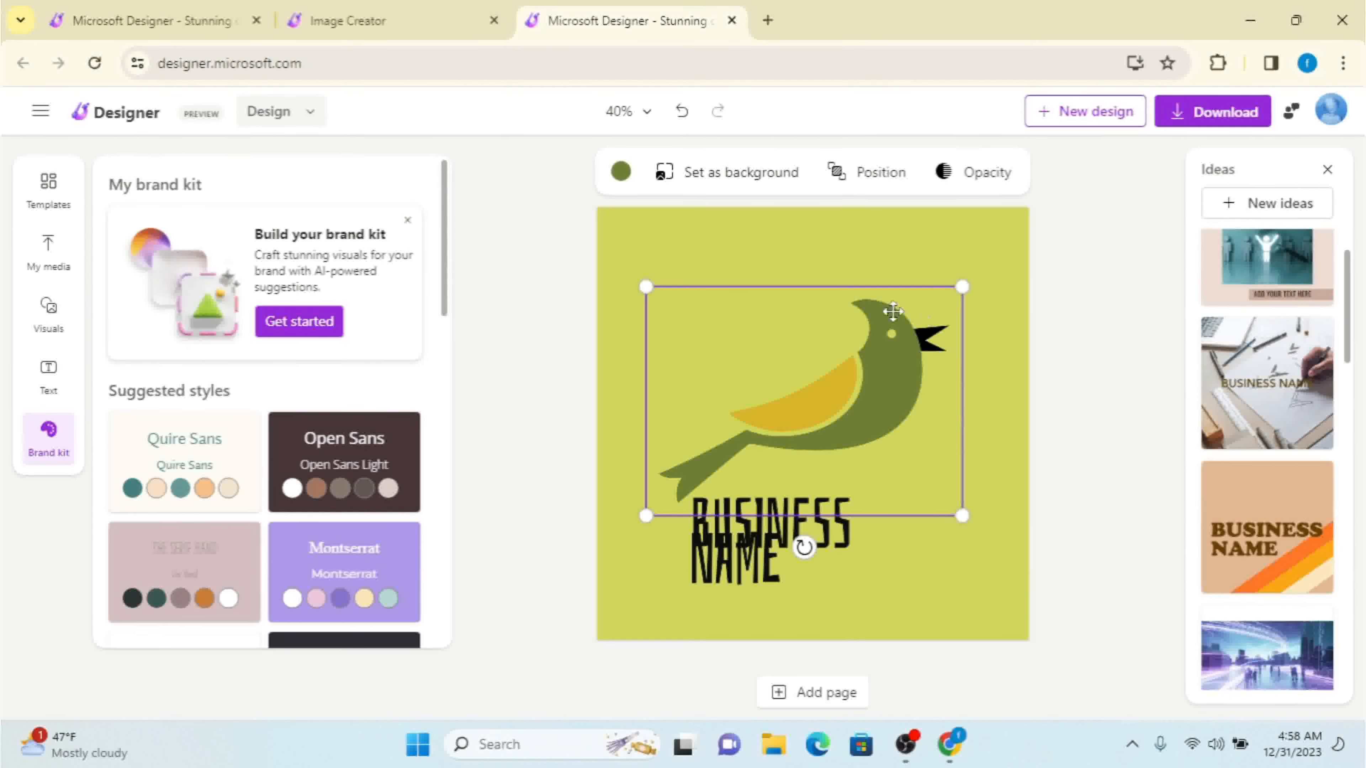
left_click(1276, 207)
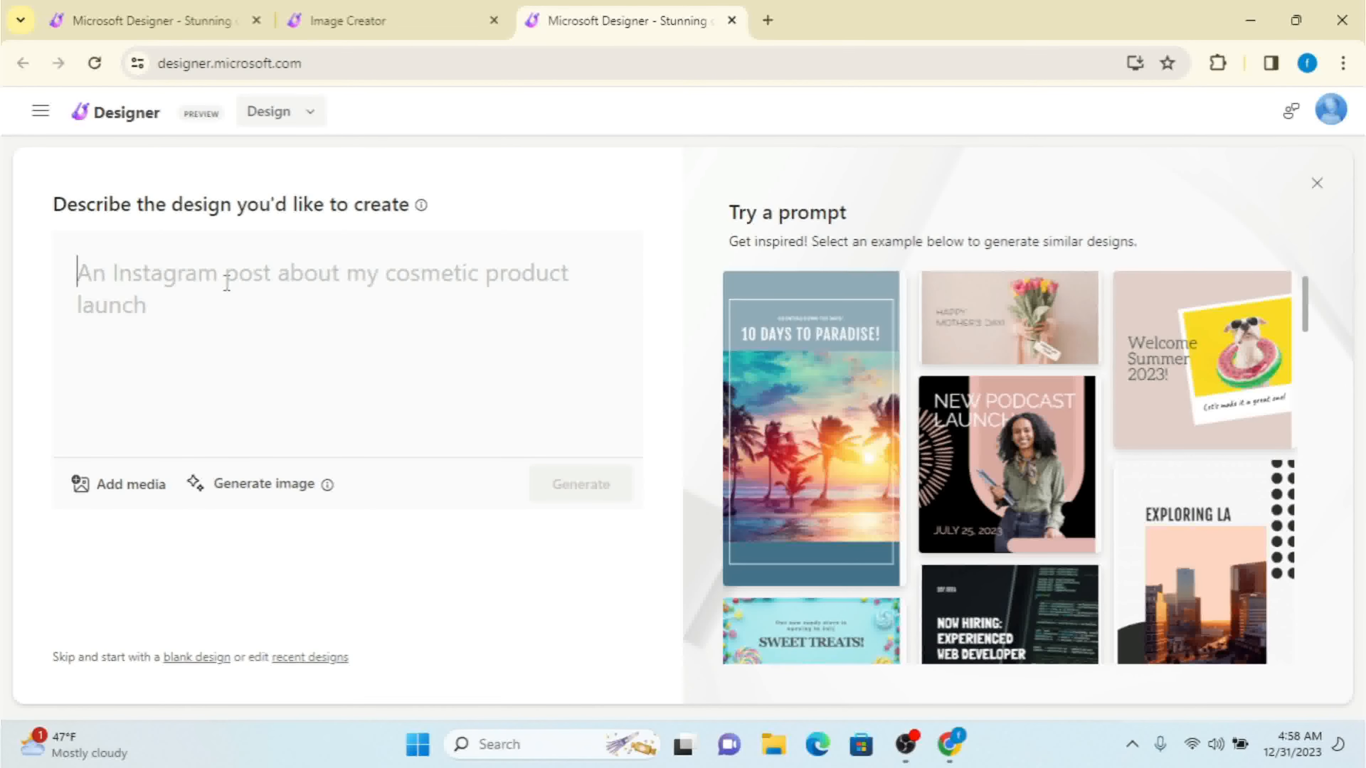
type("N")
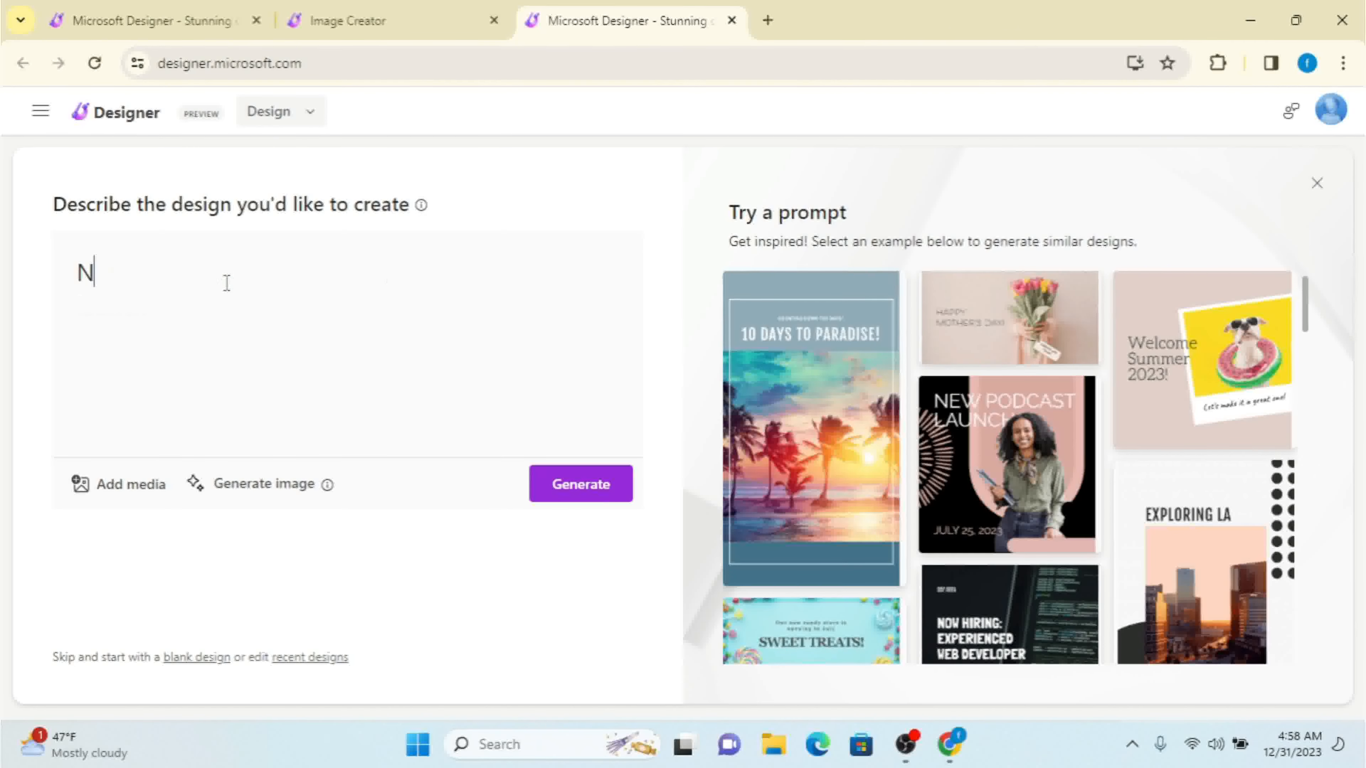
type("EW YEAE")
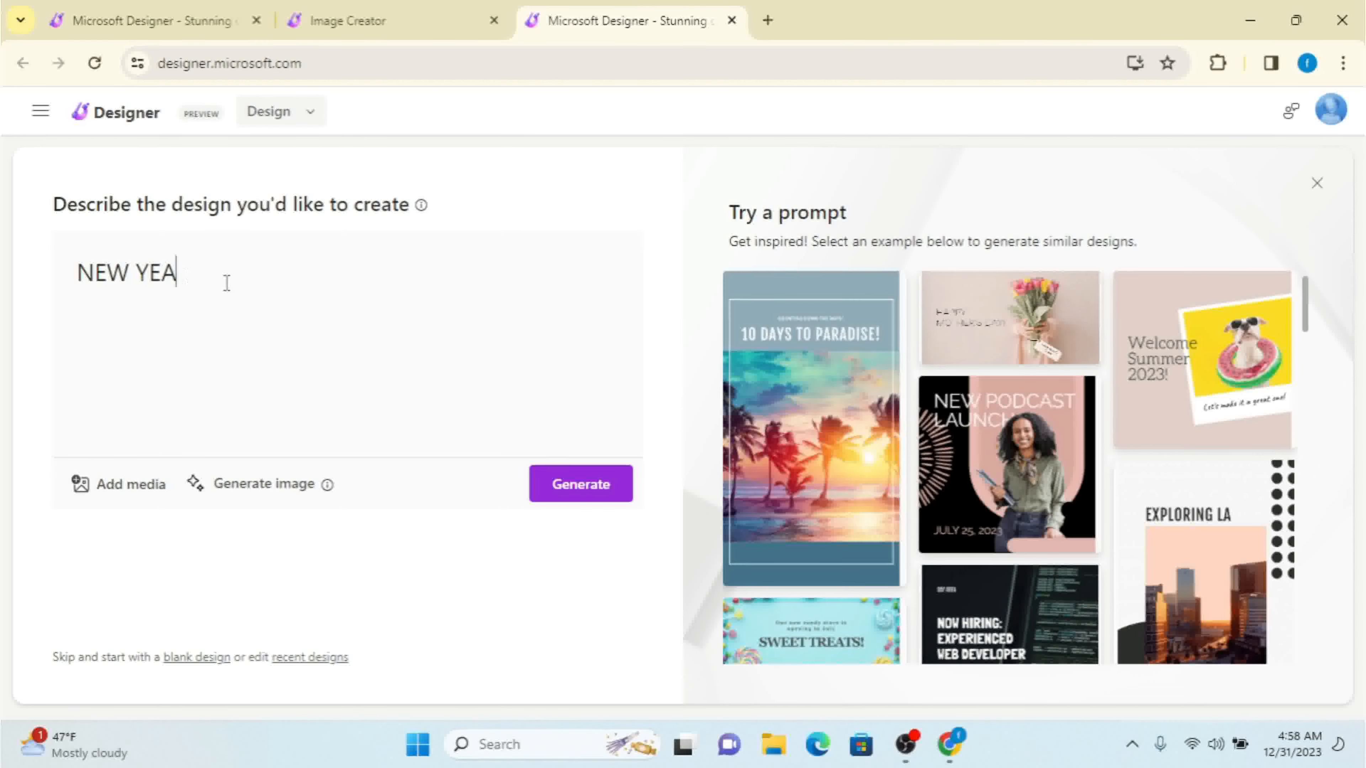
type("2024")
left_click(581, 484)
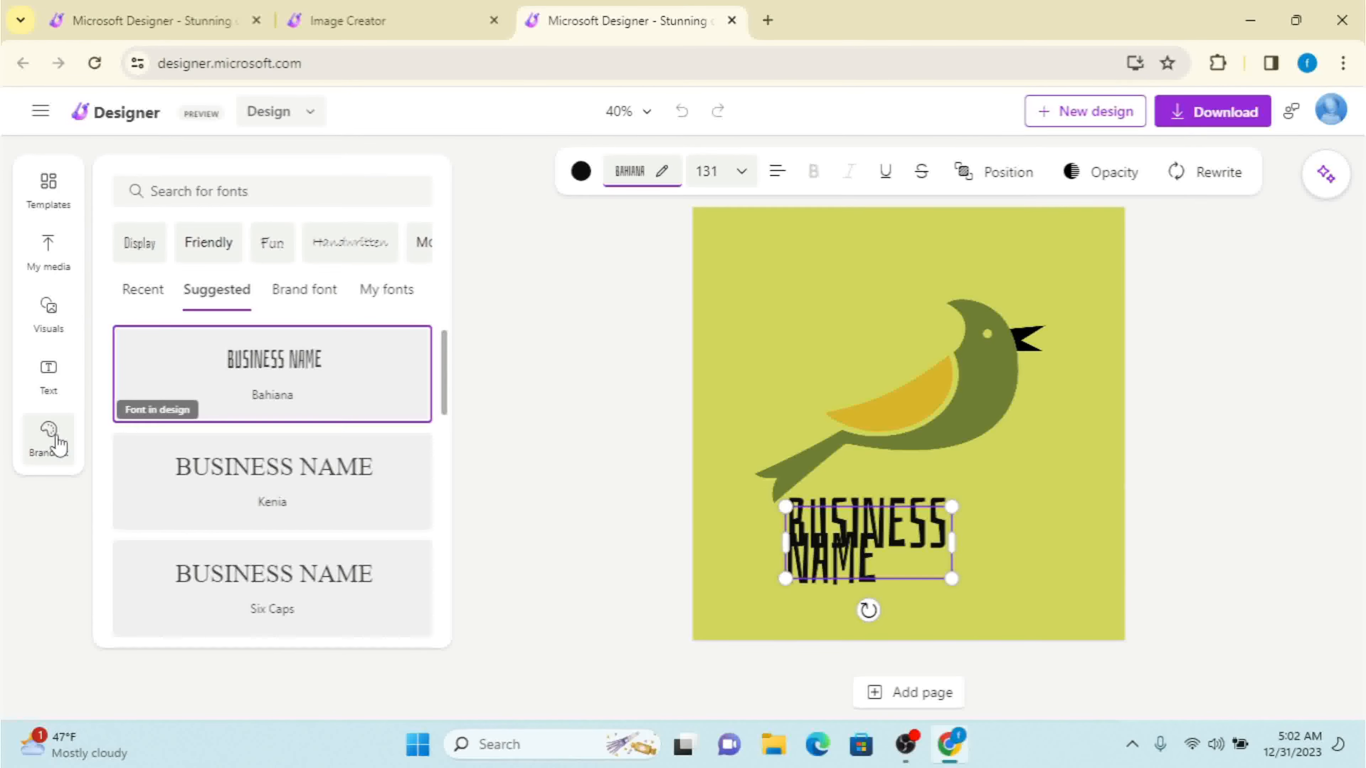
Generate an AI brand kit by entering the brand name and the description "i am a youtuber"
left_click(49, 439)
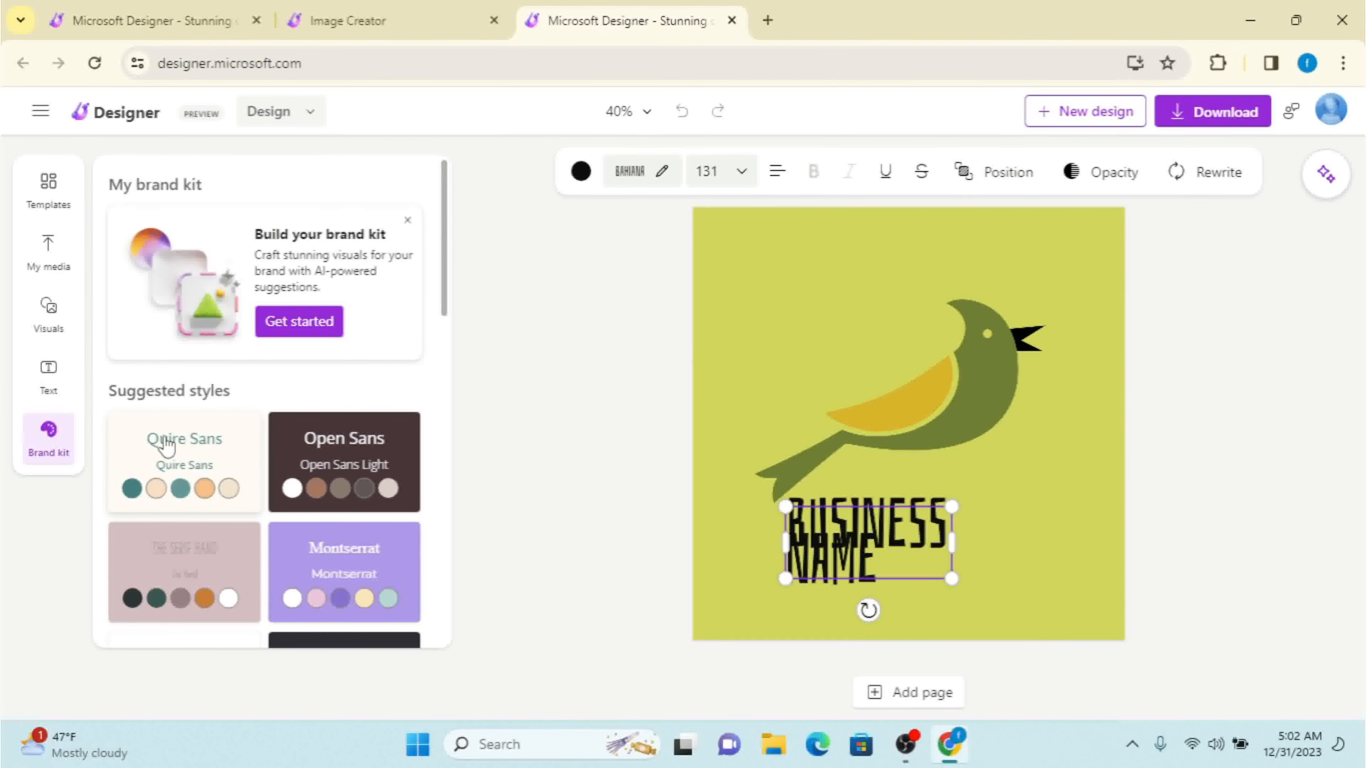
left_click(298, 323)
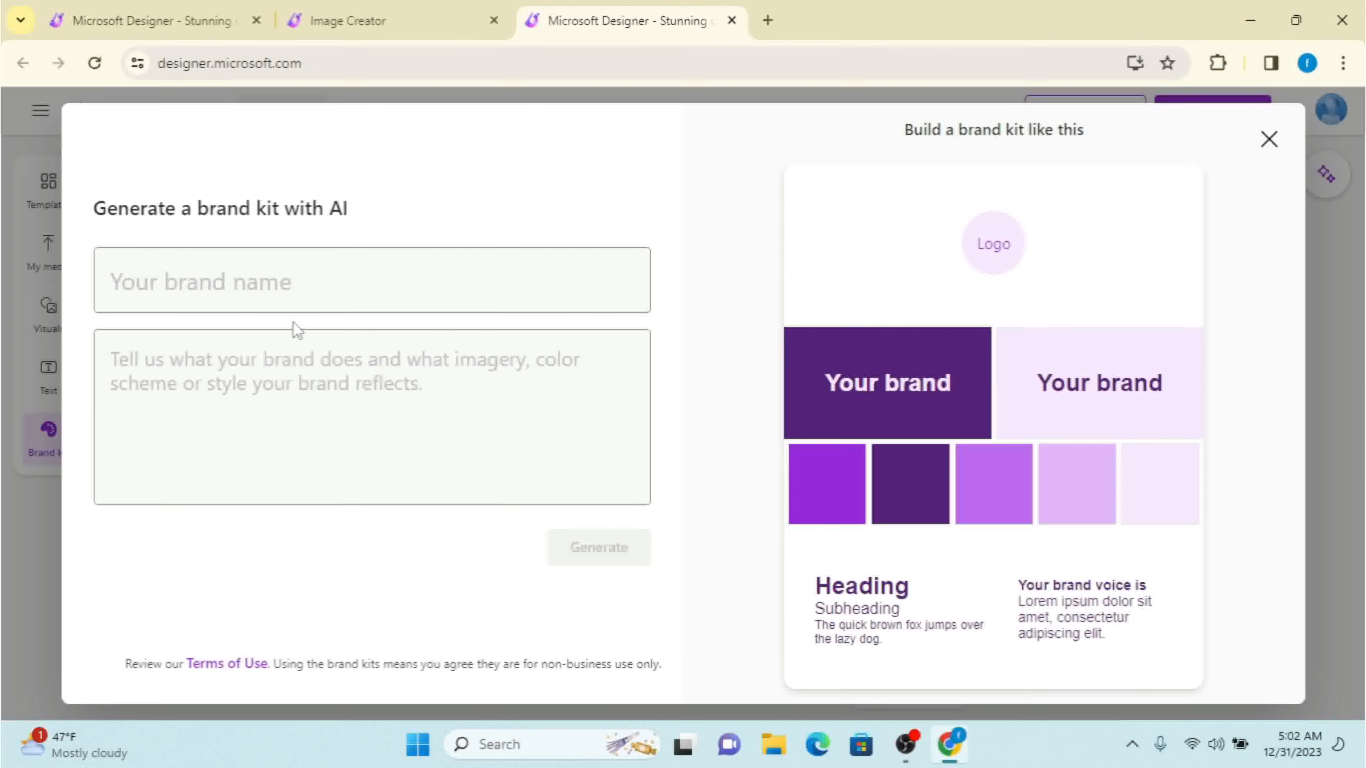
left_click(323, 284)
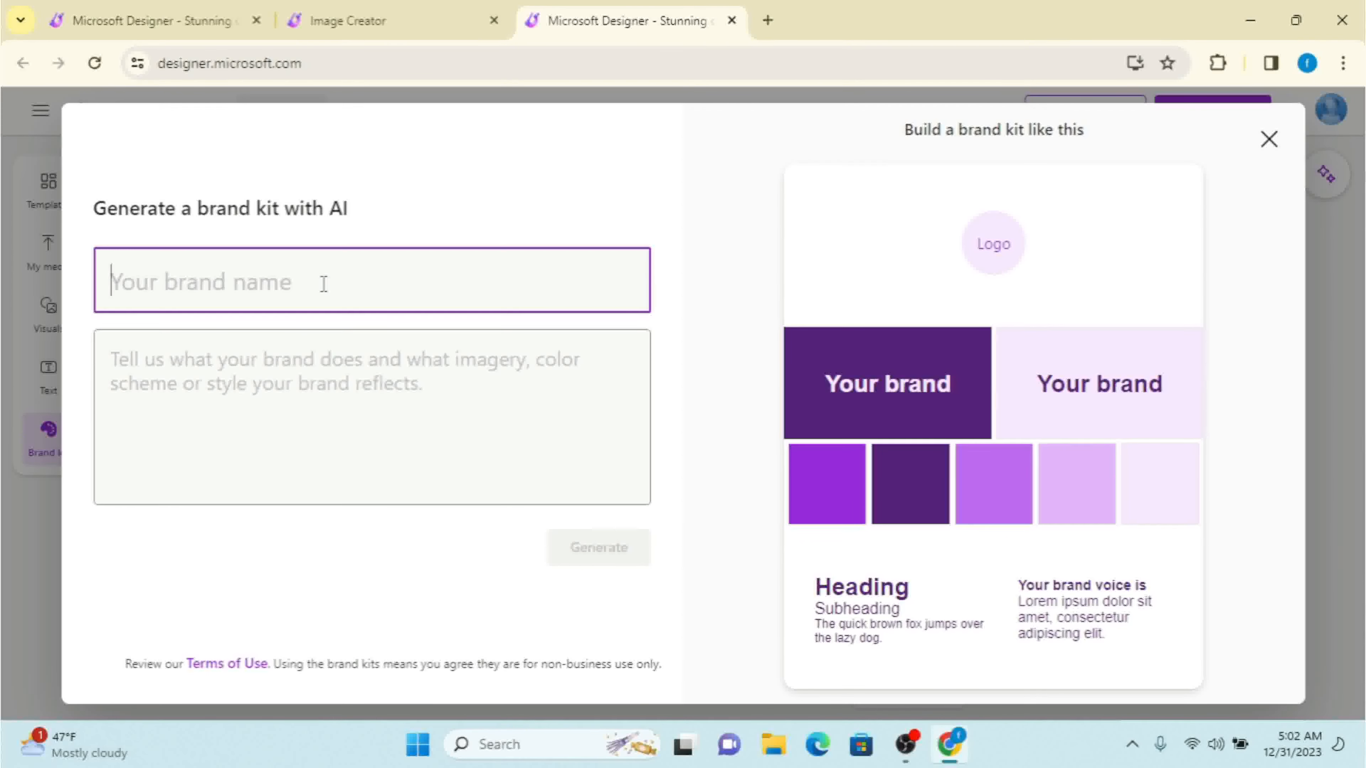
type("ferdows sahil")
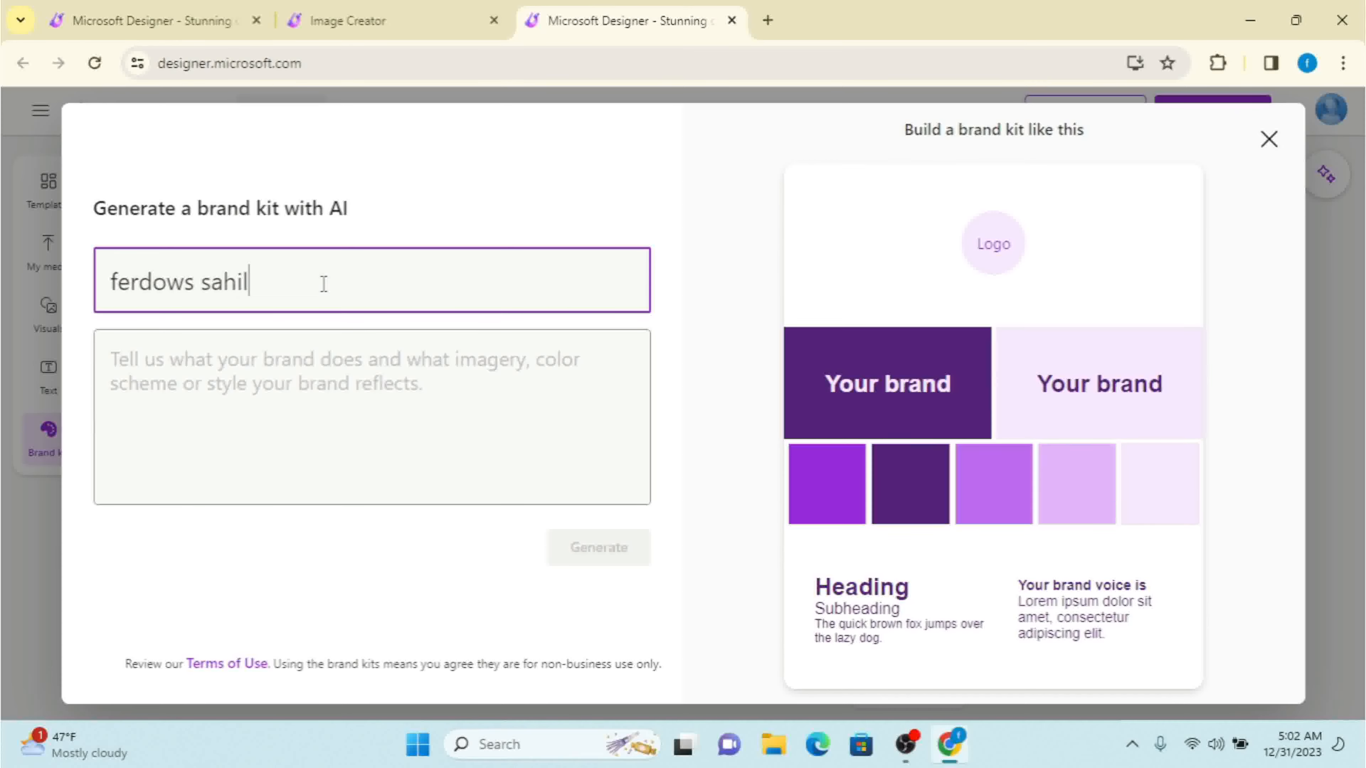
left_click(271, 374)
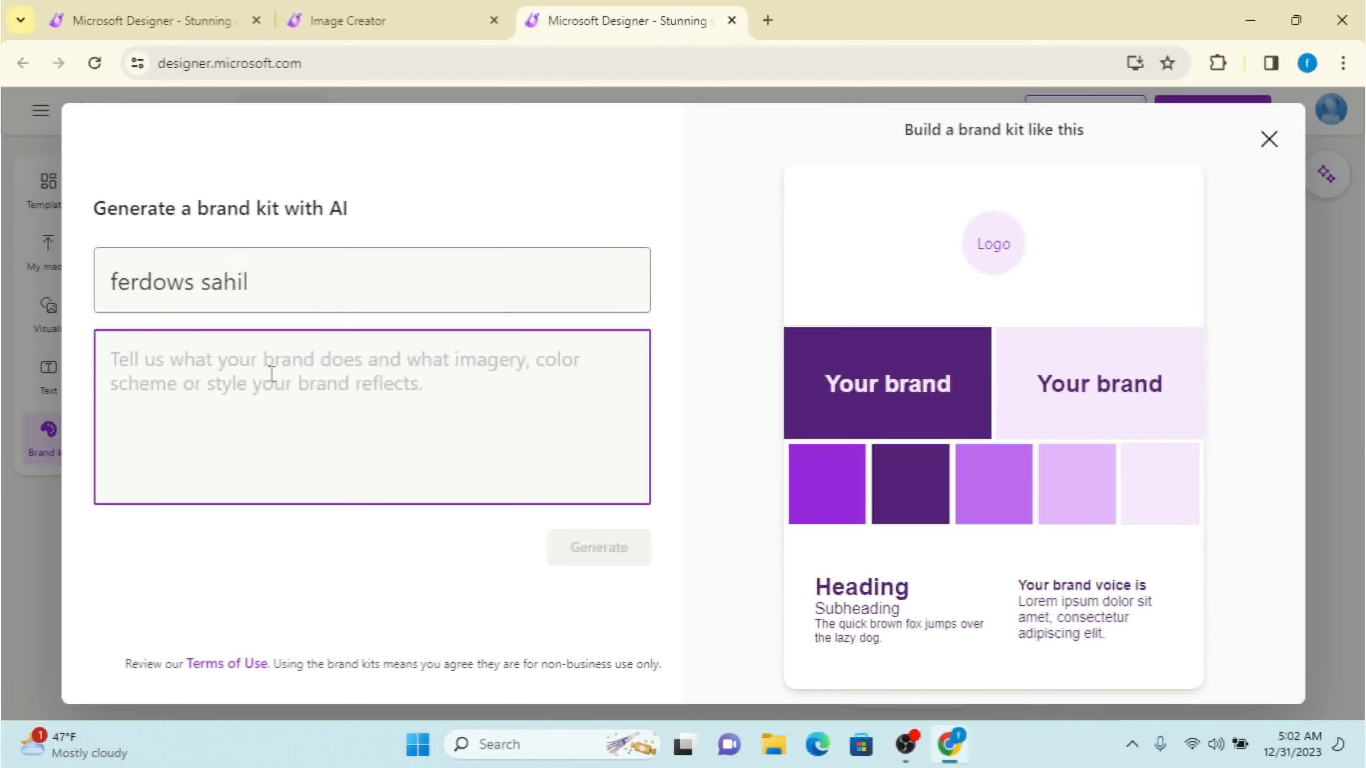
type("i am a youtuber")
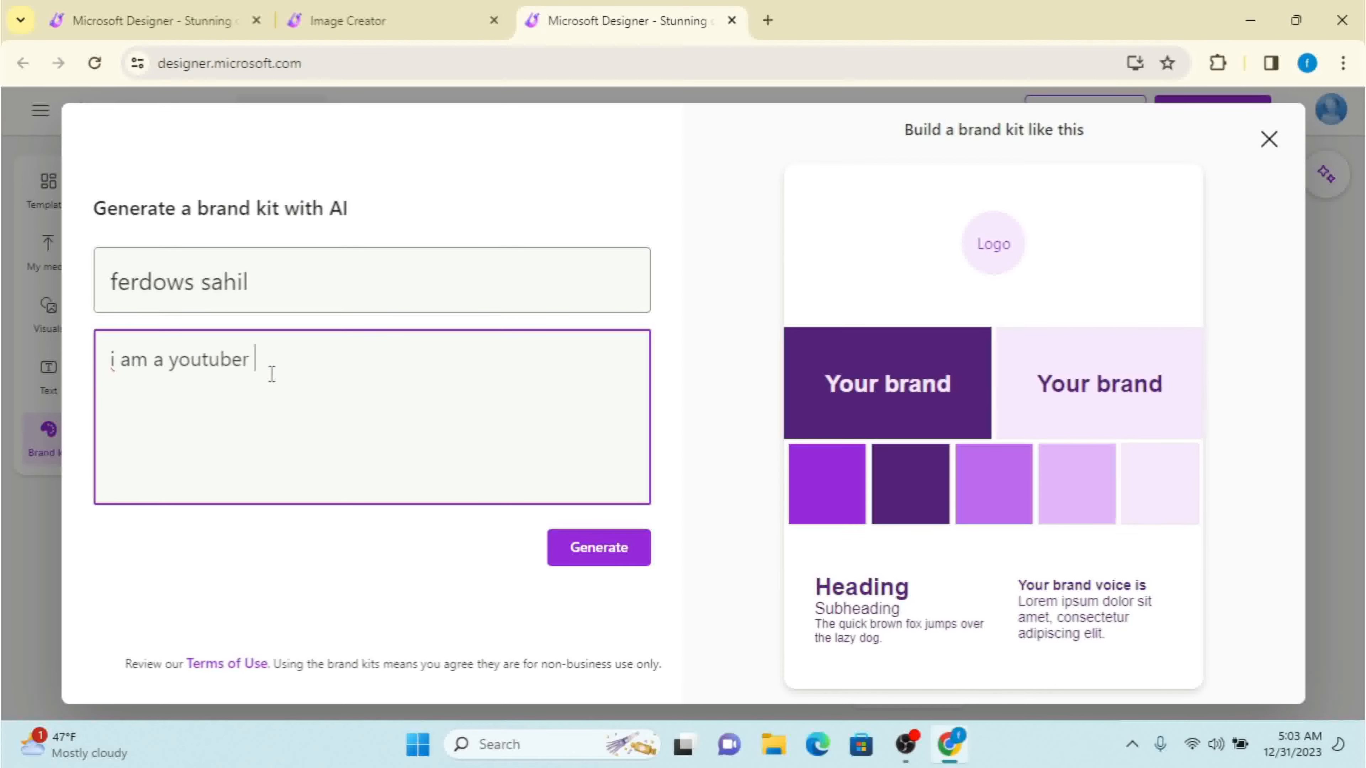
left_click(596, 551)
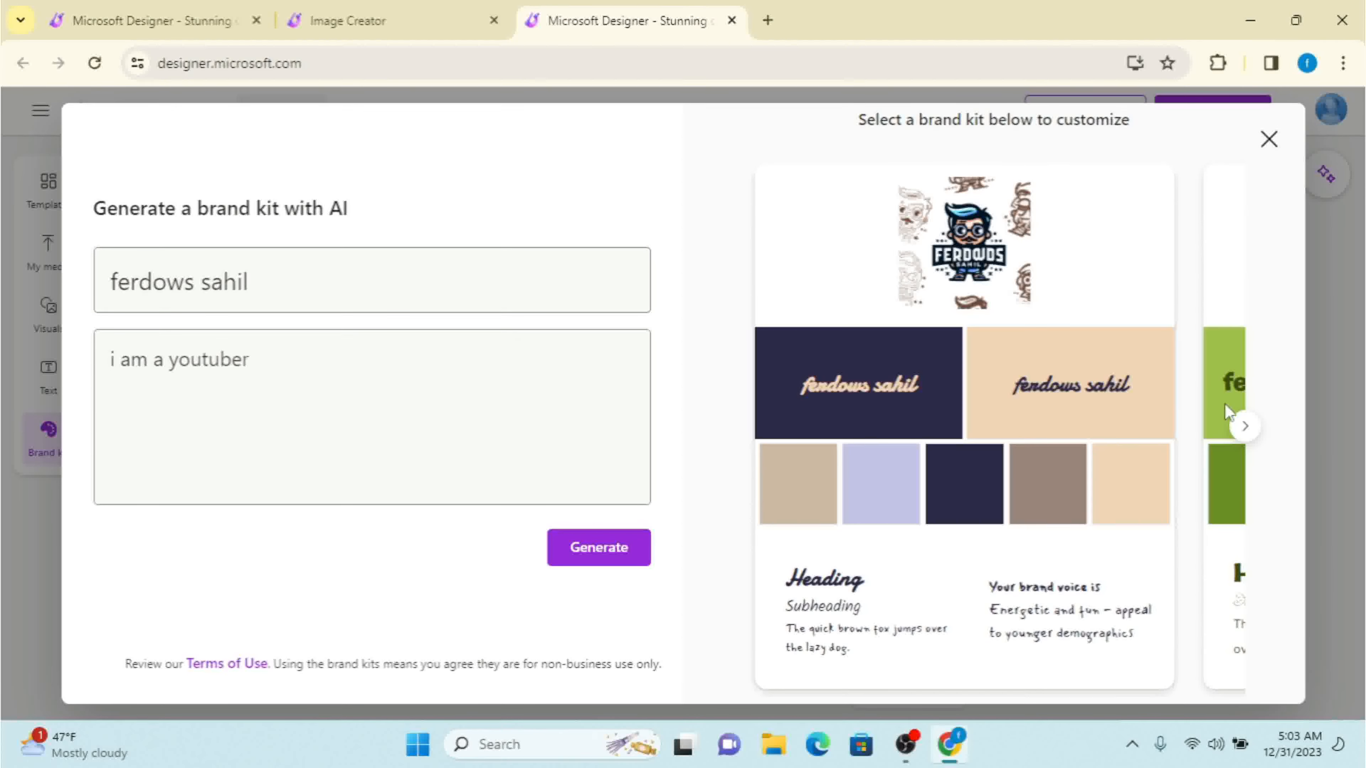
Compare the generated brand kits and select the orange and black one with the red and black camera logo for customizing
left_click(1249, 436)
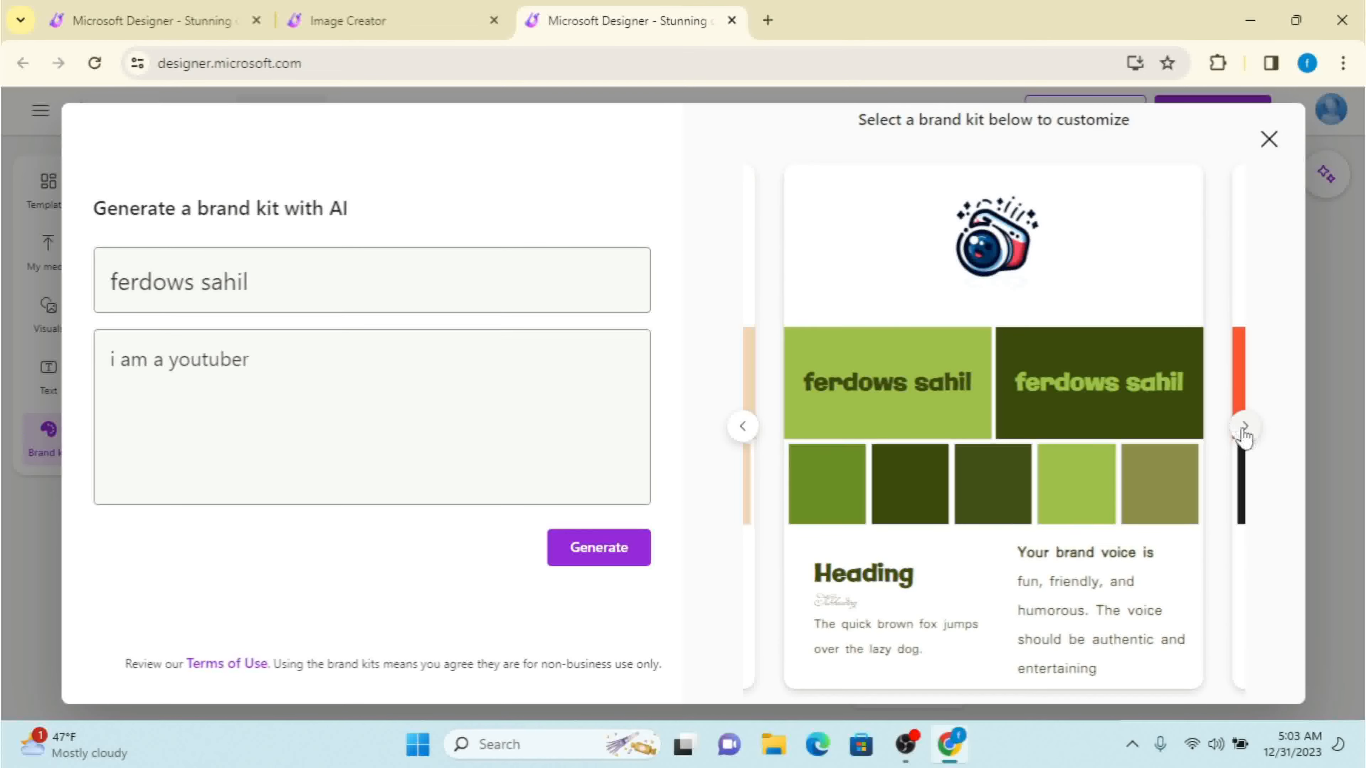
left_click(1241, 430)
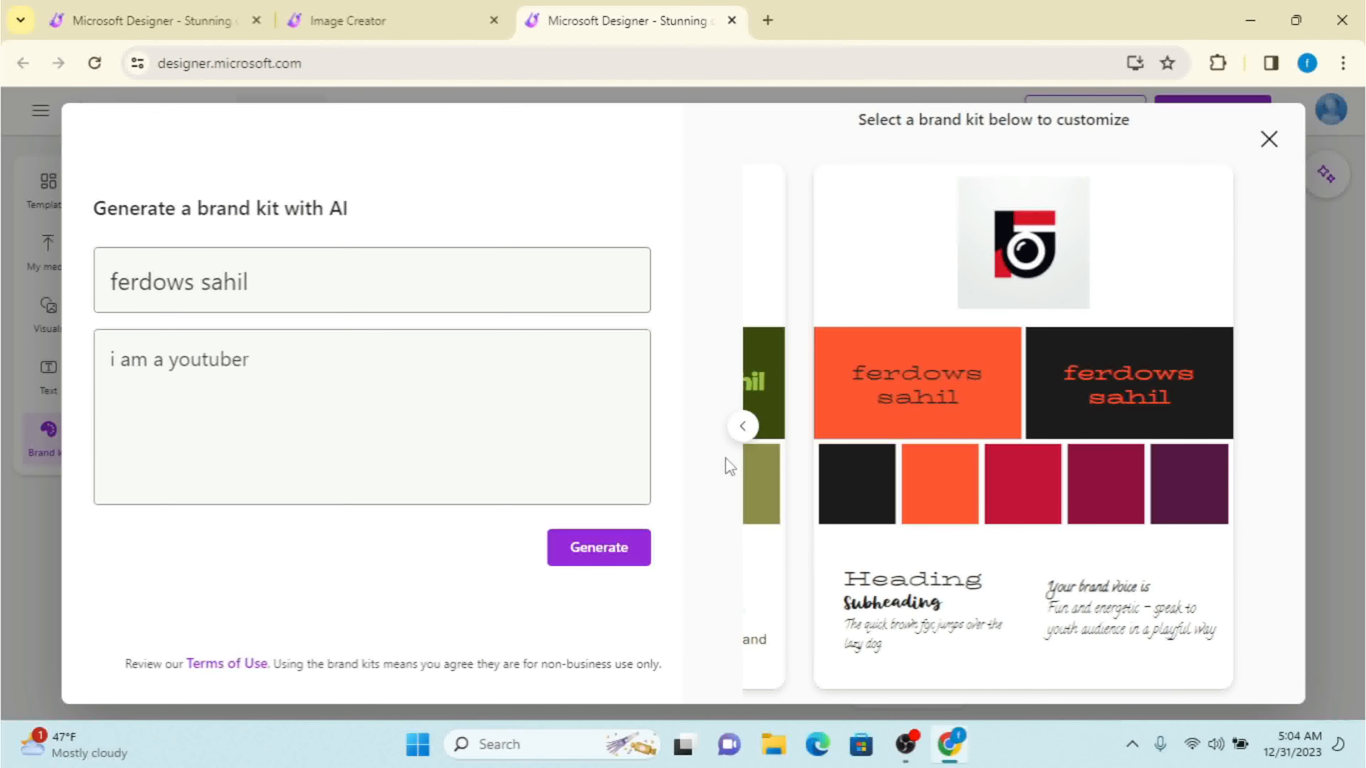
left_click(742, 426)
left_click(742, 429)
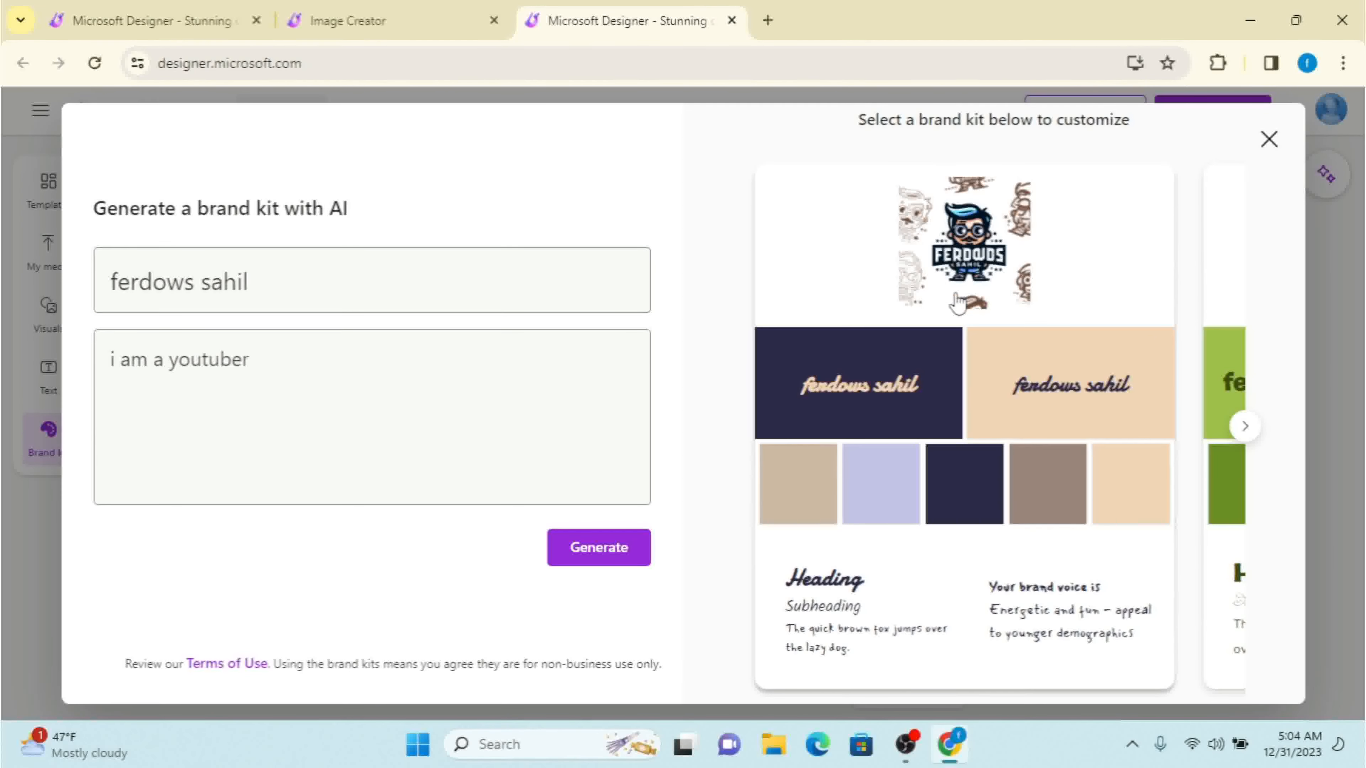
left_click(1246, 428)
left_click(1246, 429)
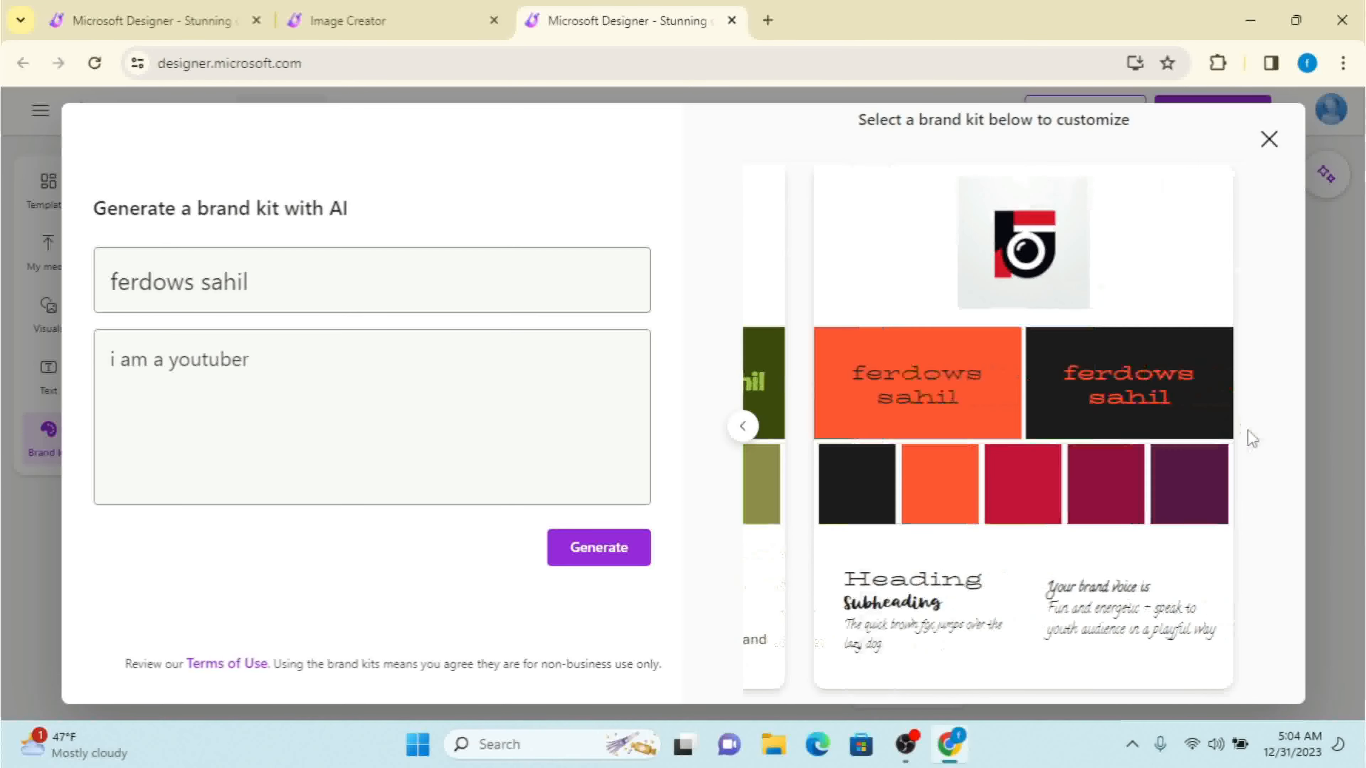
left_click(1008, 273)
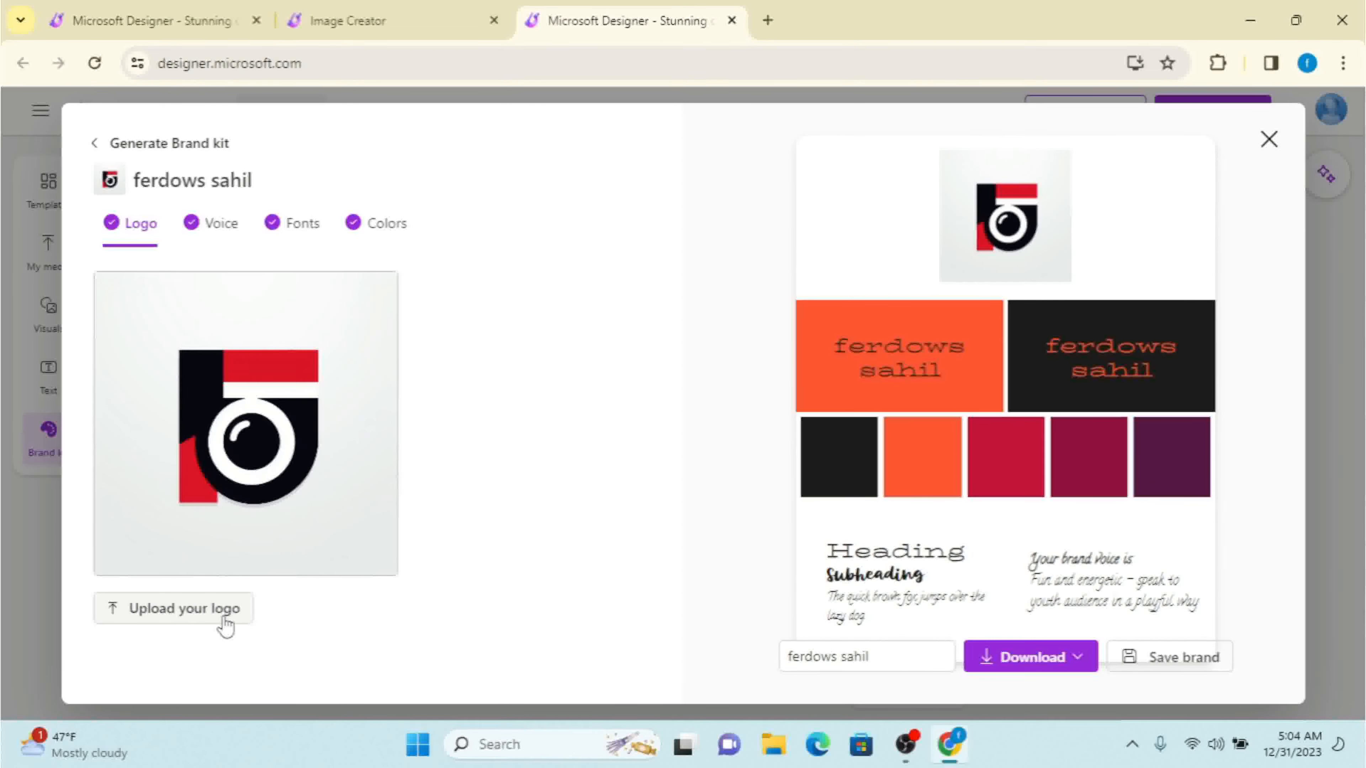
Review the brand kit's voice, fonts, colors, logo and download options
left_click(209, 237)
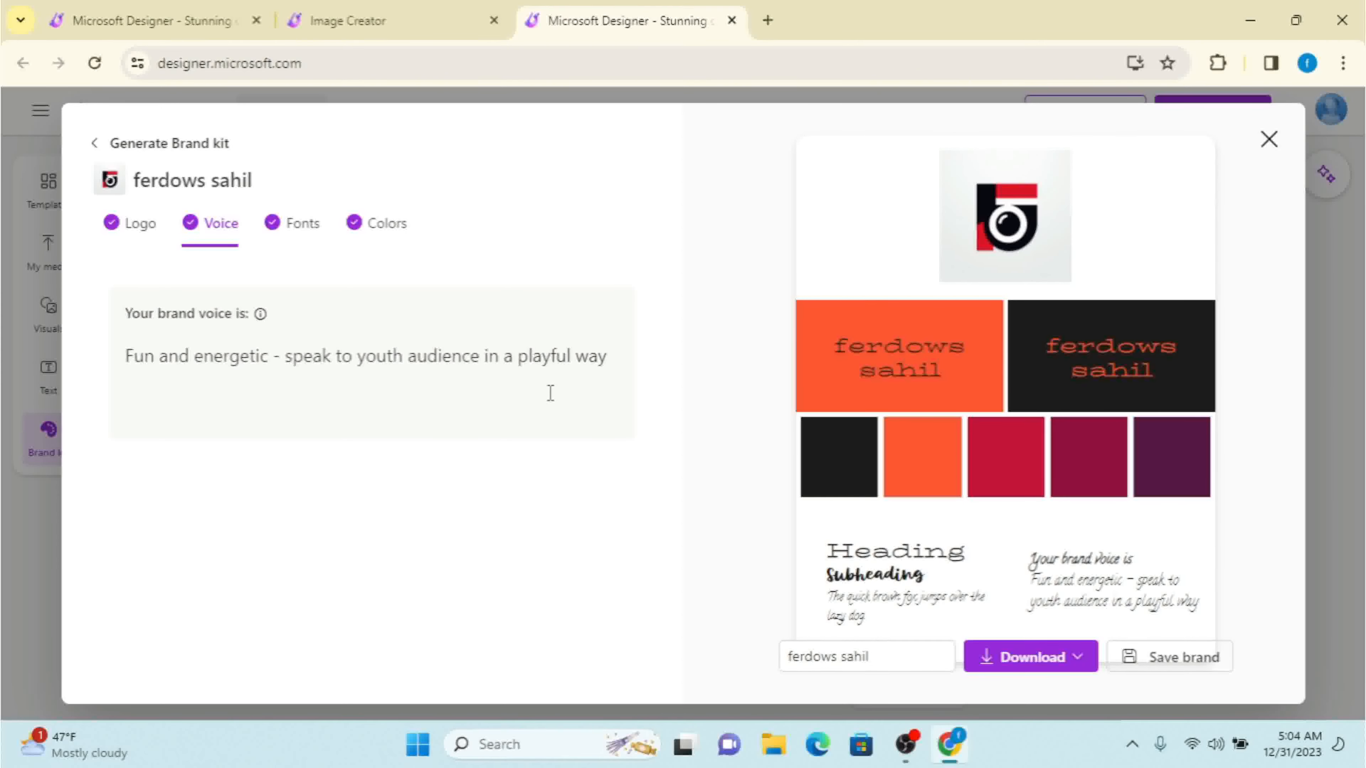
left_click(296, 237)
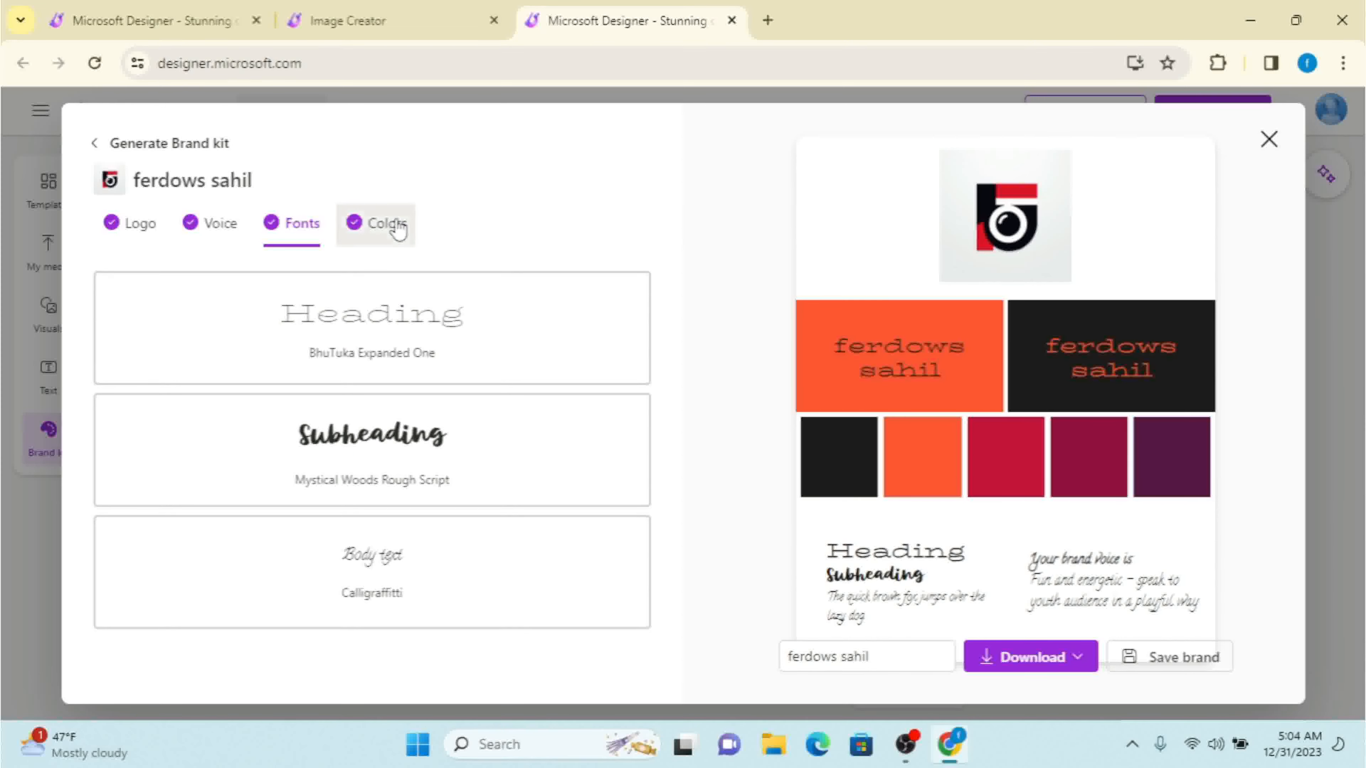
left_click(392, 225)
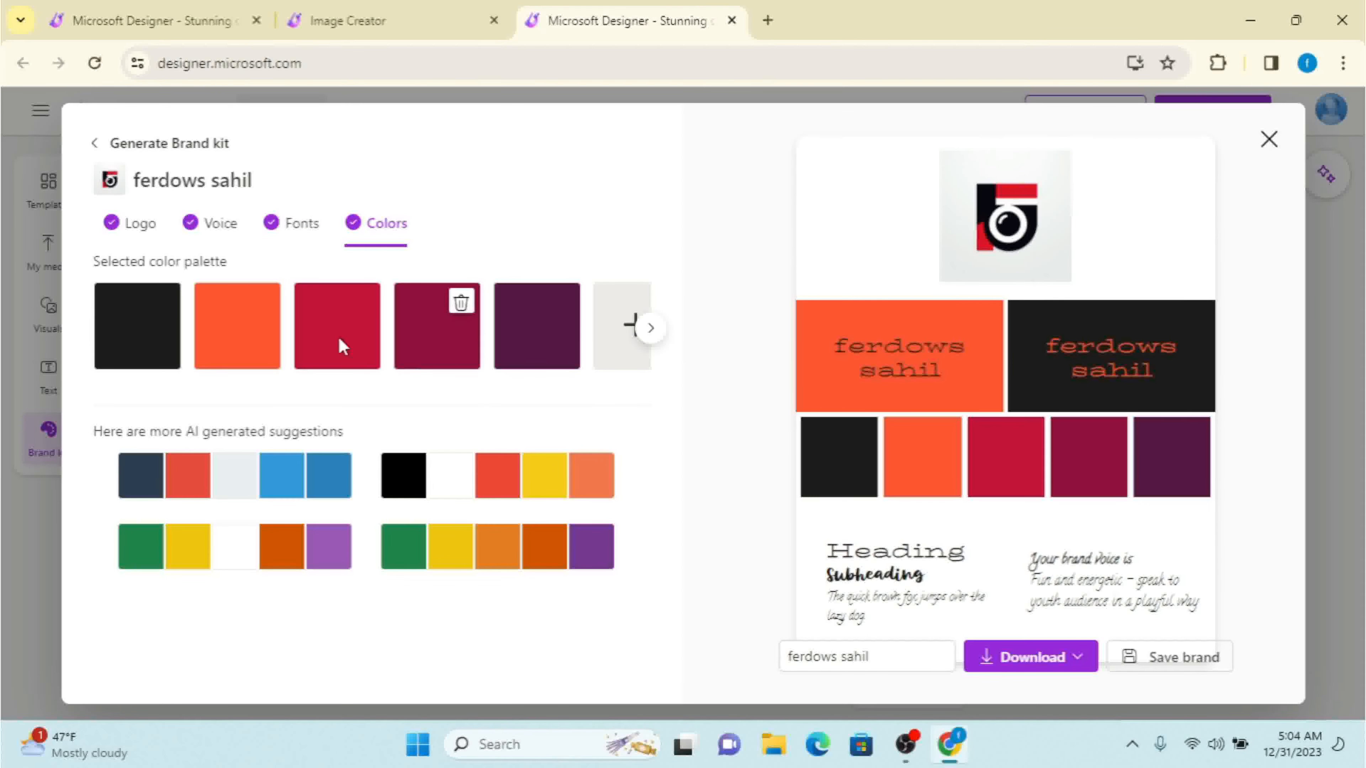
left_click(123, 228)
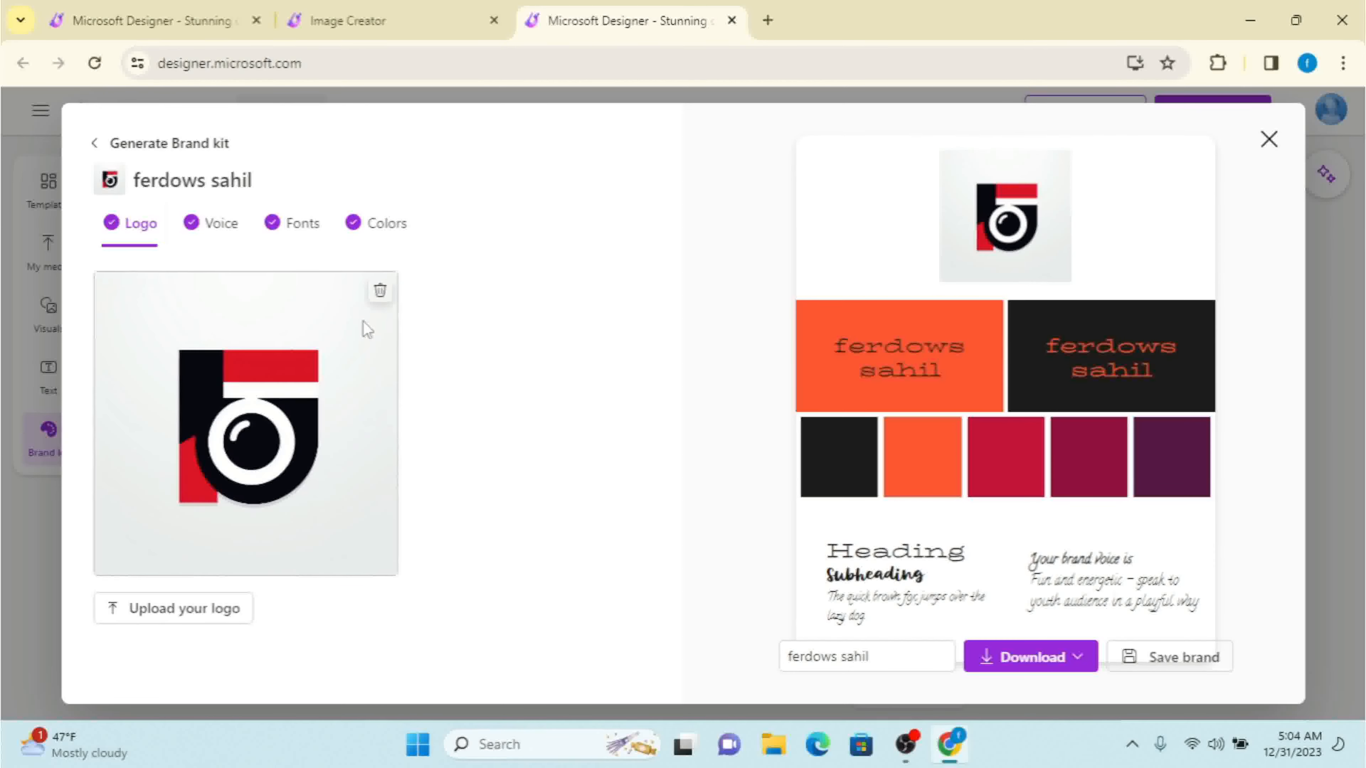
left_click(1059, 665)
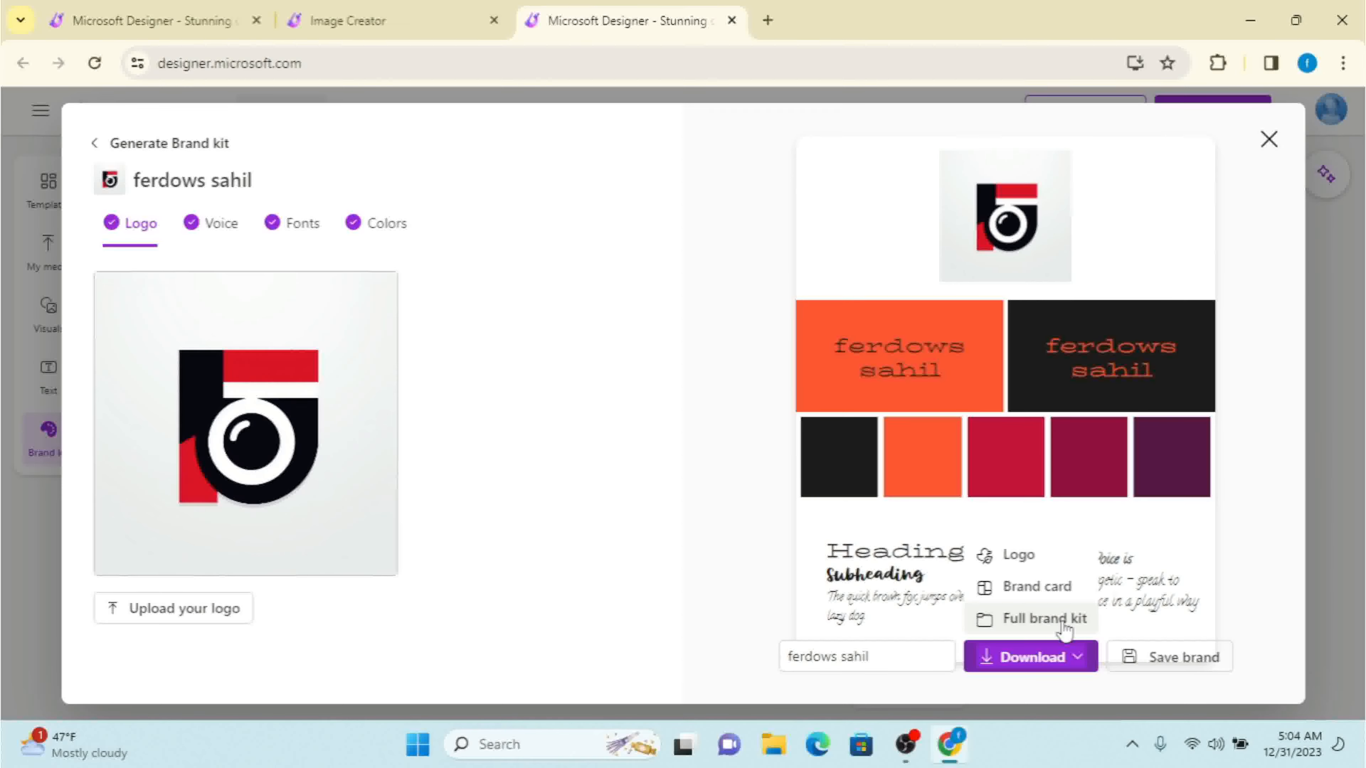
Save the brand kit and apply its colors, font and logo to the bird design
left_click(1213, 665)
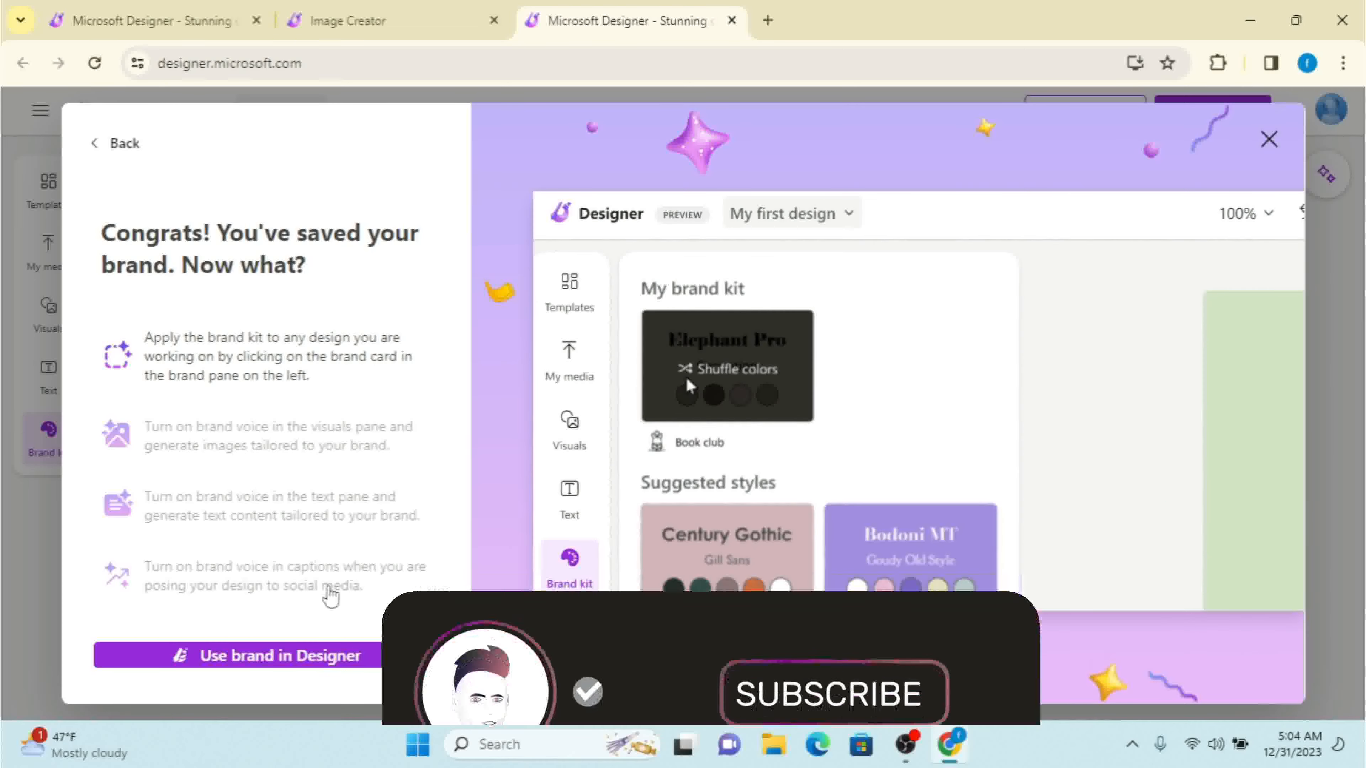
left_click(256, 668)
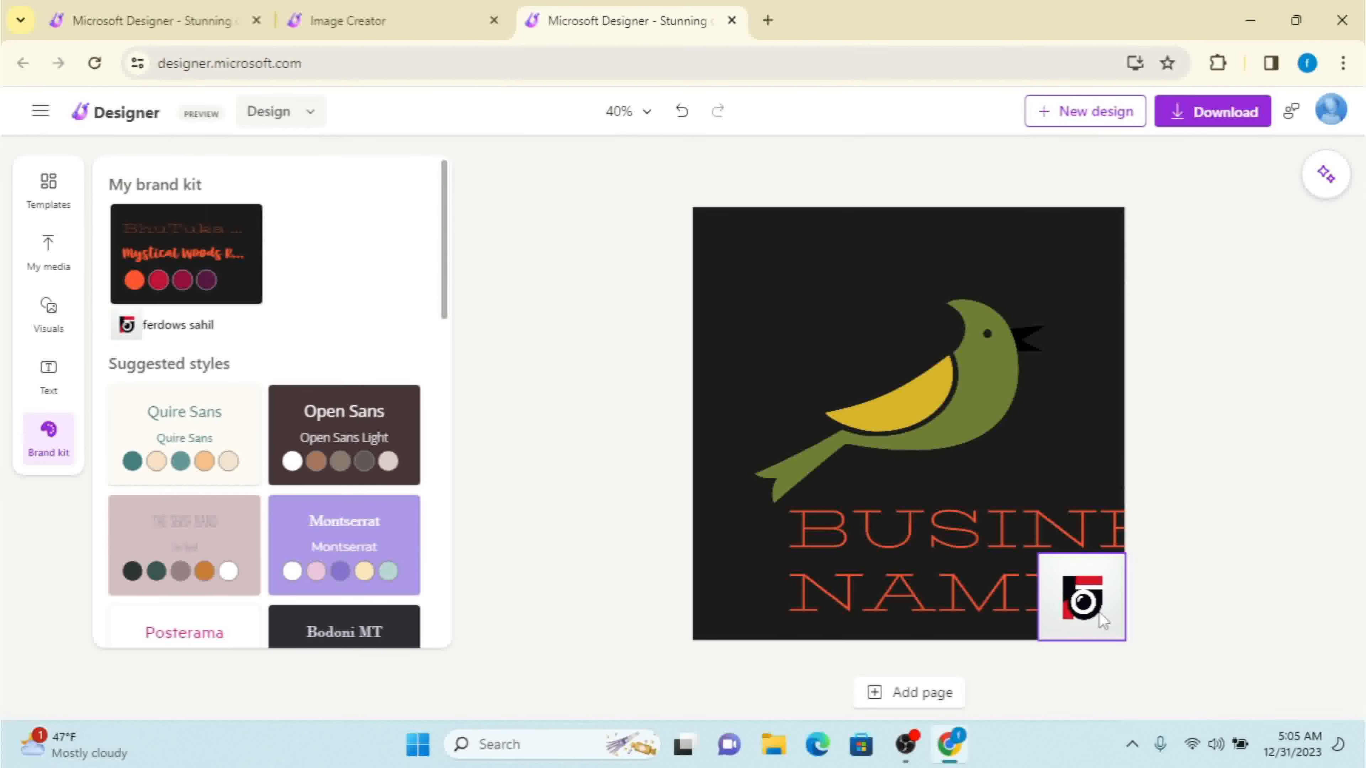
left_click(975, 398)
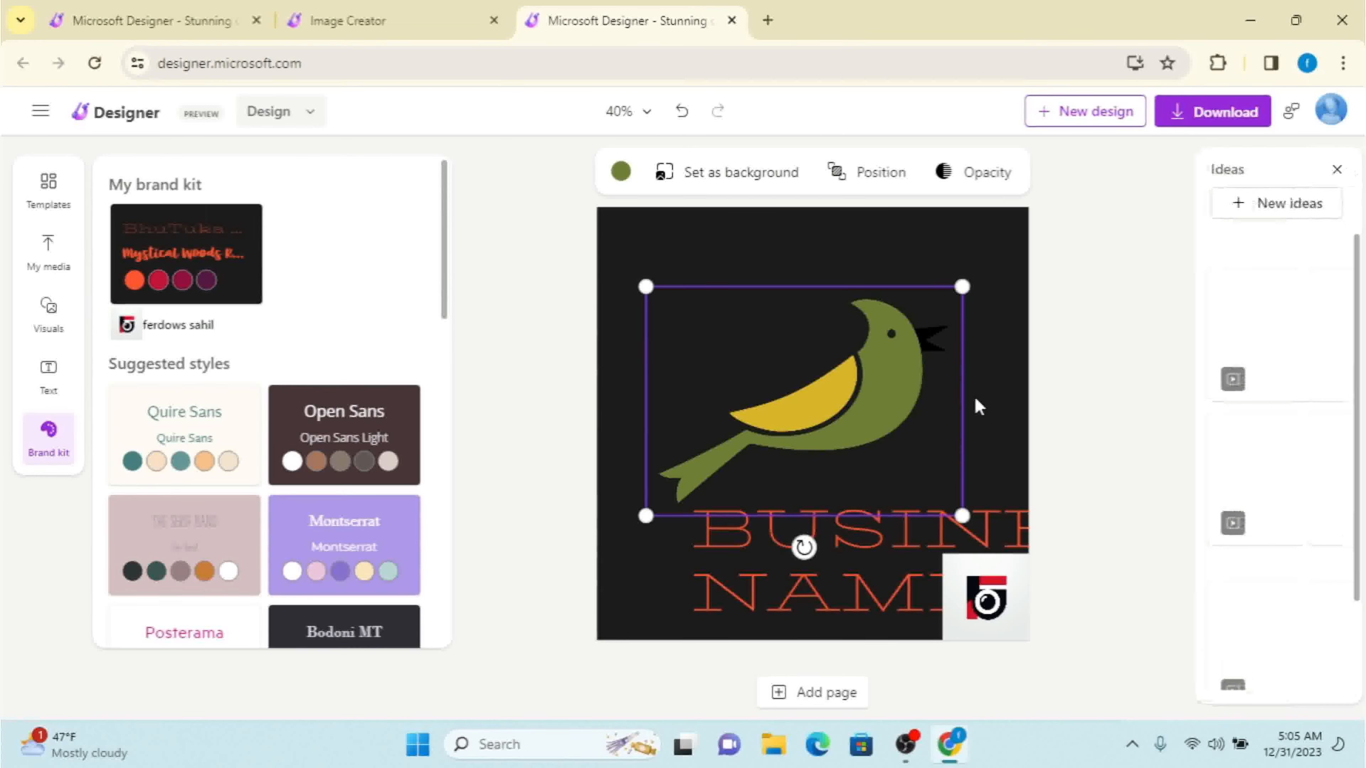
Delete the bird, the business name text and the dark background, leaving only the camera logo on the canvas
key("Delete")
left_click(804, 564)
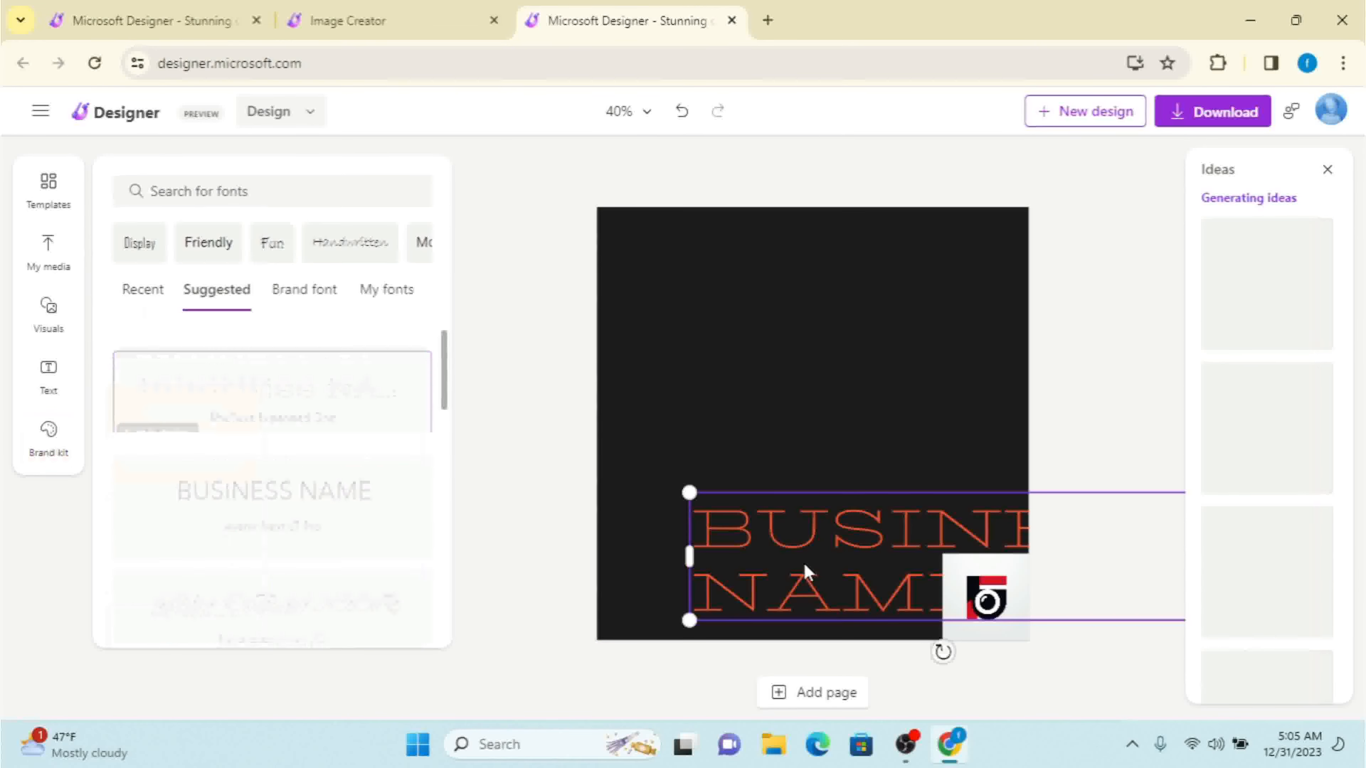
key("Delete")
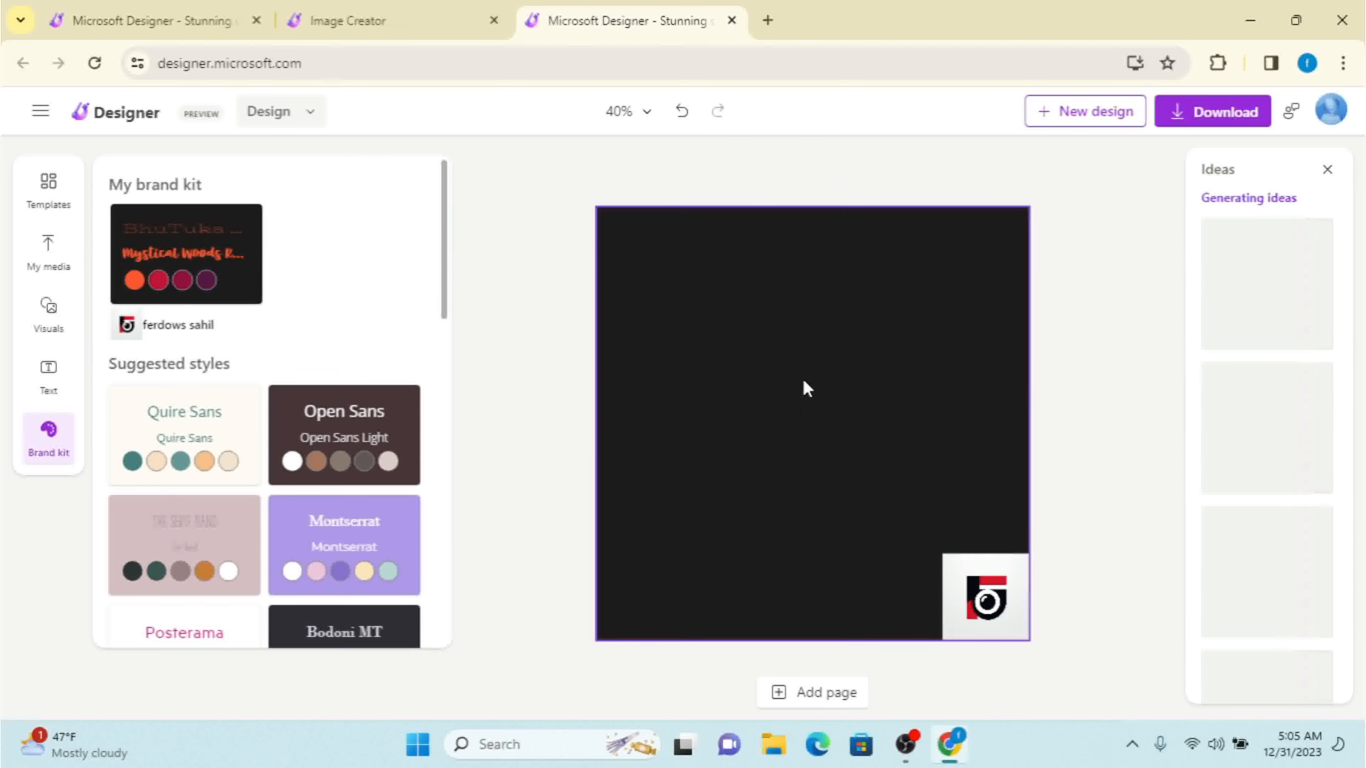
left_click(807, 388)
left_click_drag(844, 334, 692, 414)
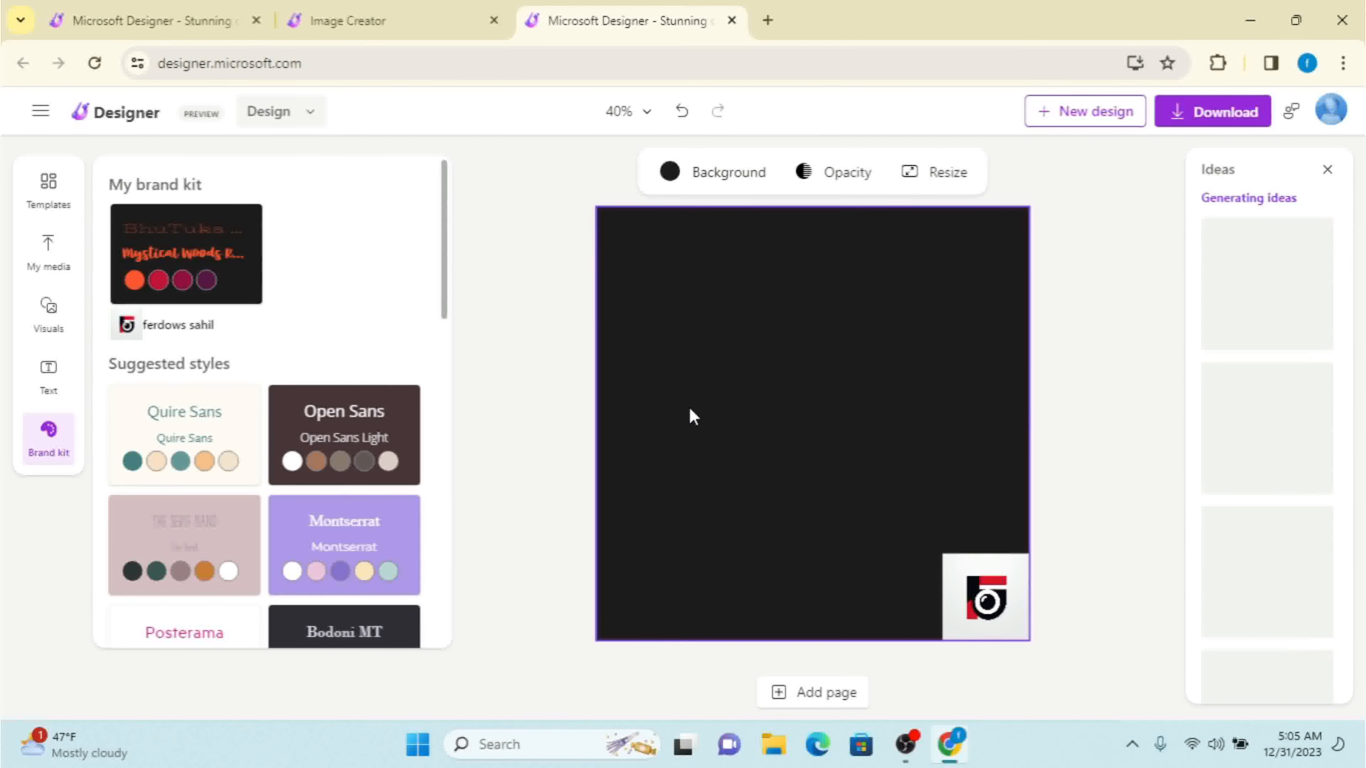
key("Delete")
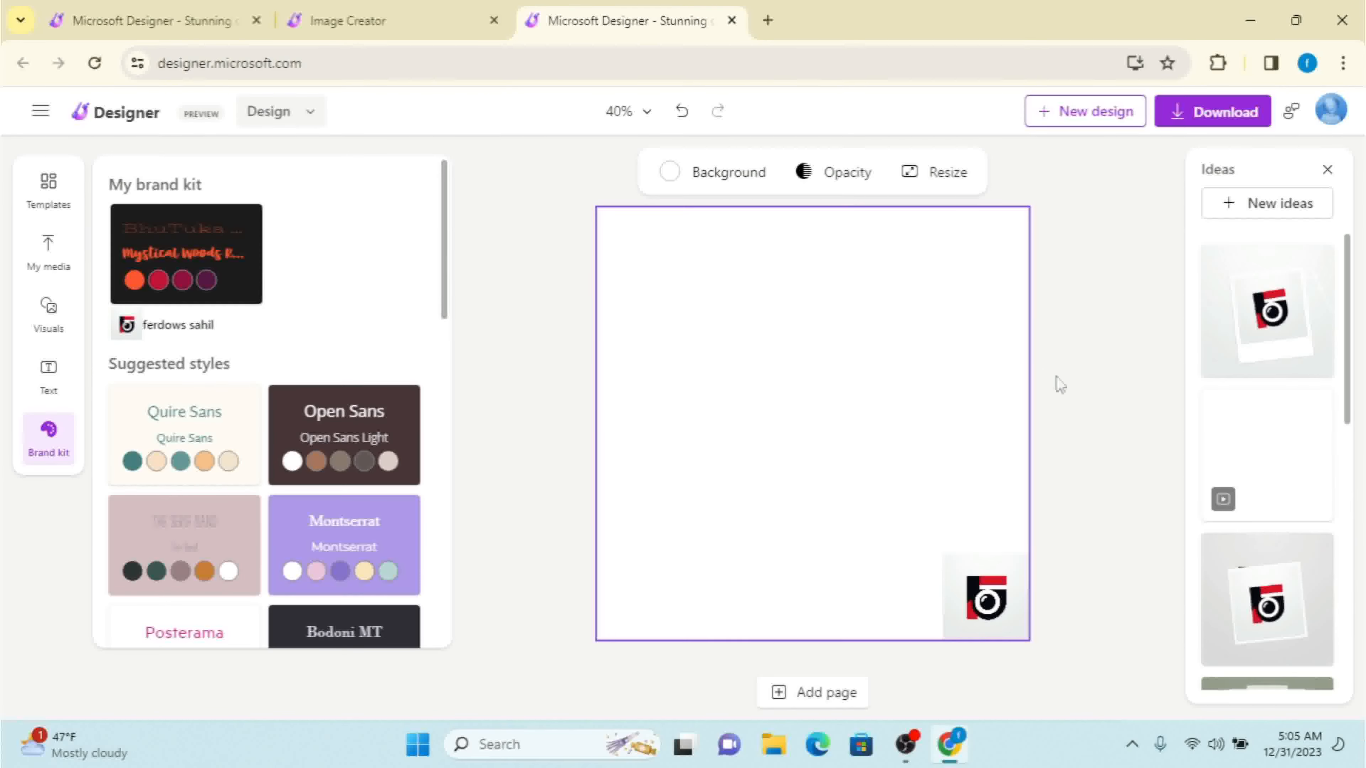
Enlarge the red and black camera logo and position it so it covers the whole canvas
left_click_drag(1346, 370, 1363, 654)
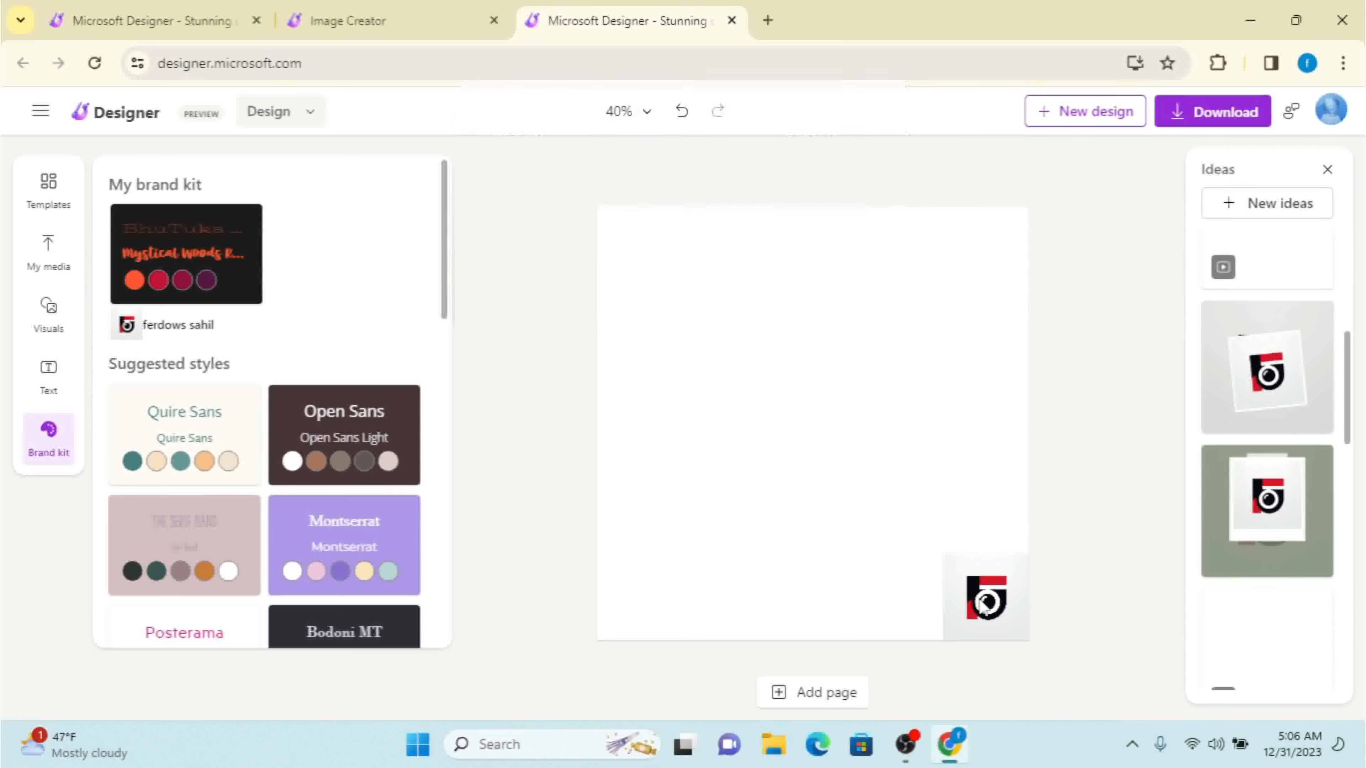
left_click(986, 615)
left_click_drag(985, 618, 1012, 596)
left_click_drag(827, 421, 752, 374)
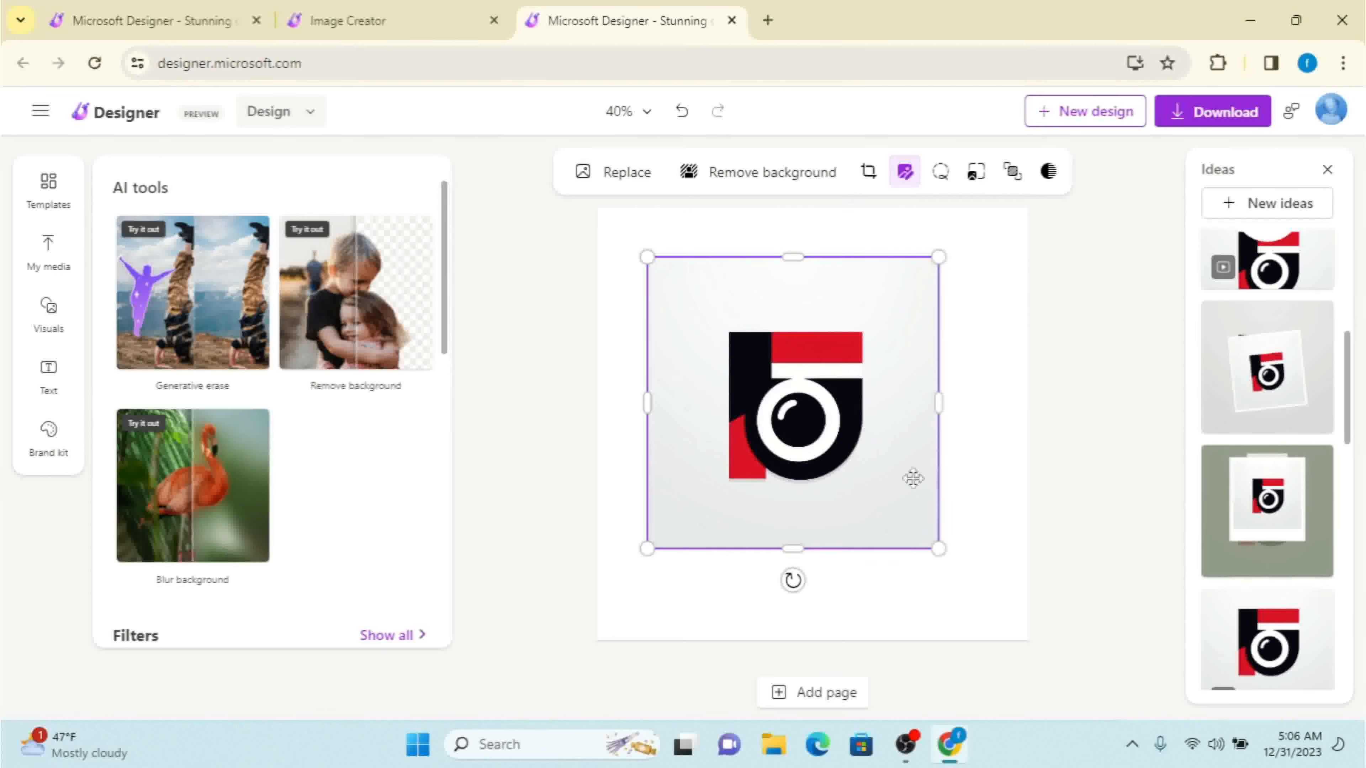
left_click_drag(939, 541, 1053, 647)
left_click_drag(908, 467, 963, 512)
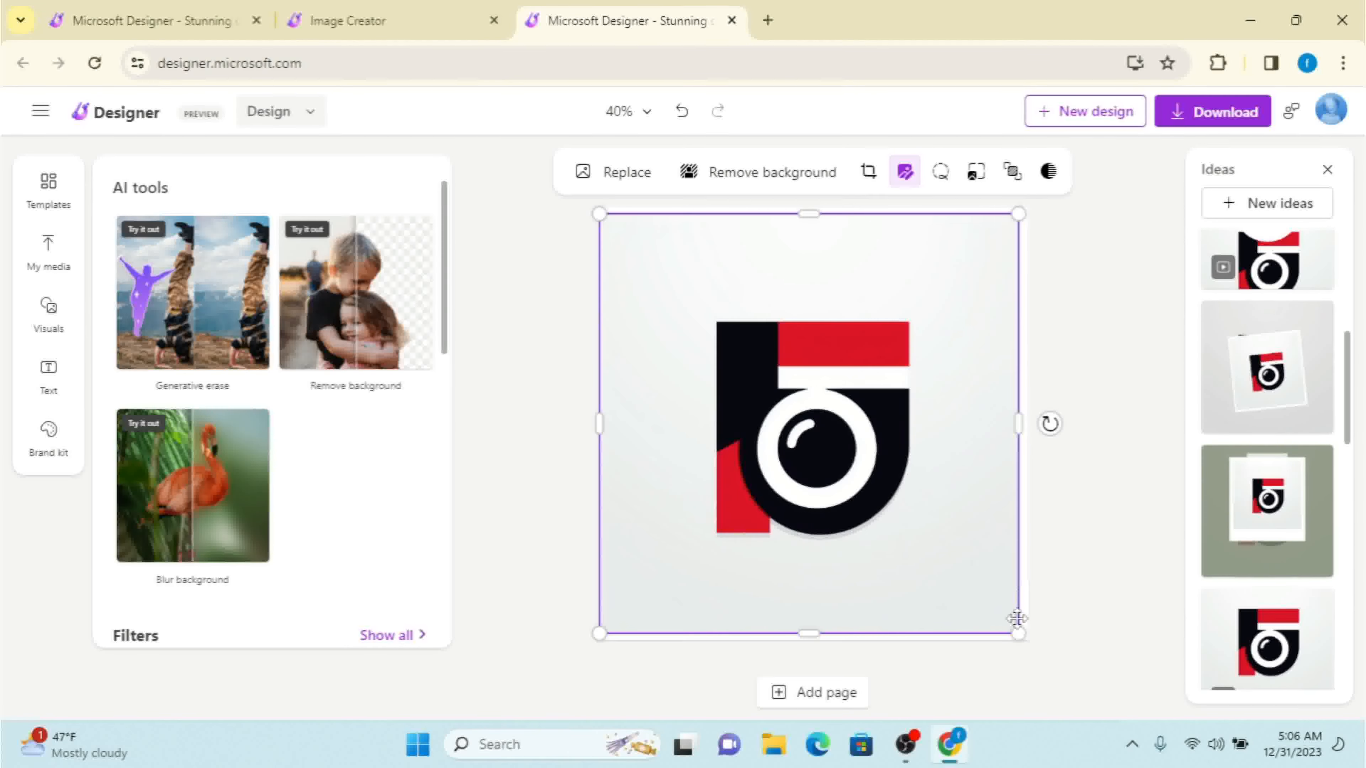
left_click_drag(1021, 634, 1049, 660)
left_click_drag(943, 514, 935, 510)
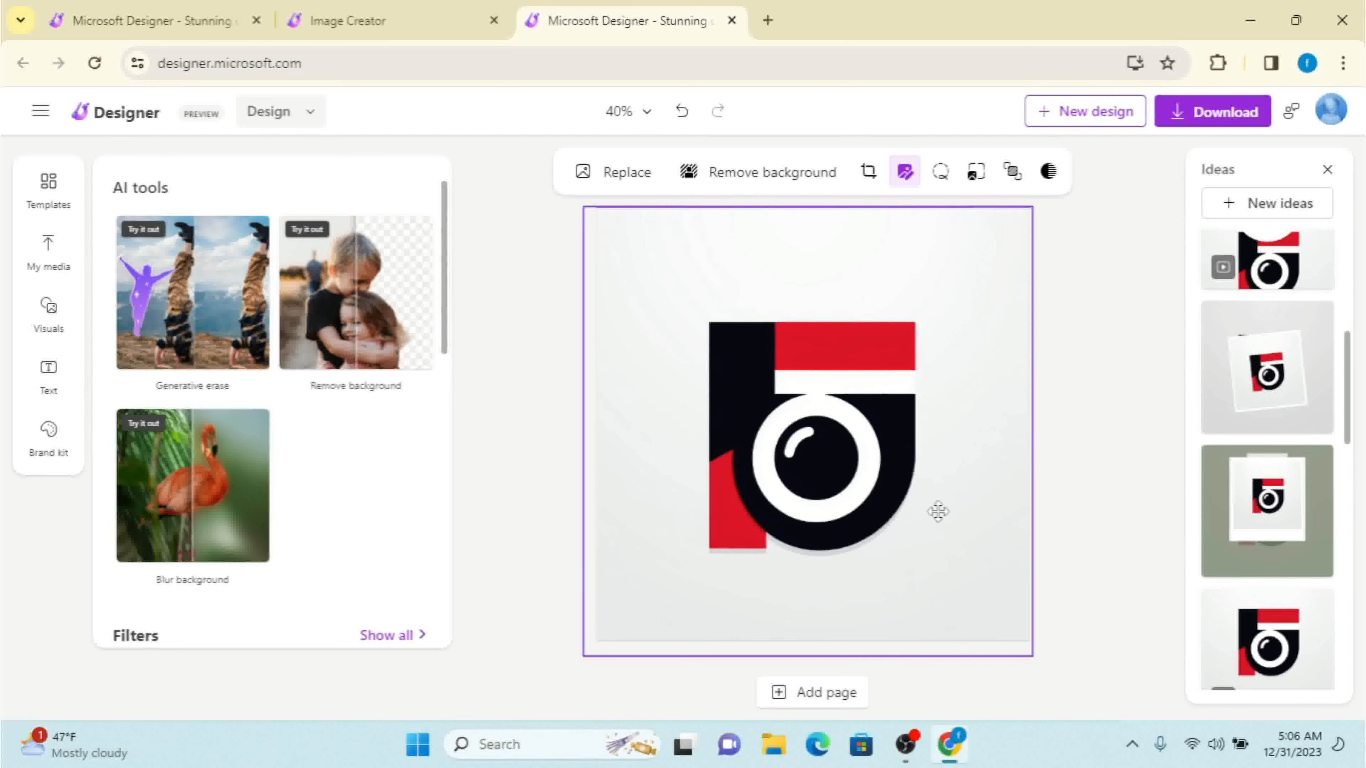
Check the available file types, download the design as PNG and decline the tips subscription
left_click(1234, 129)
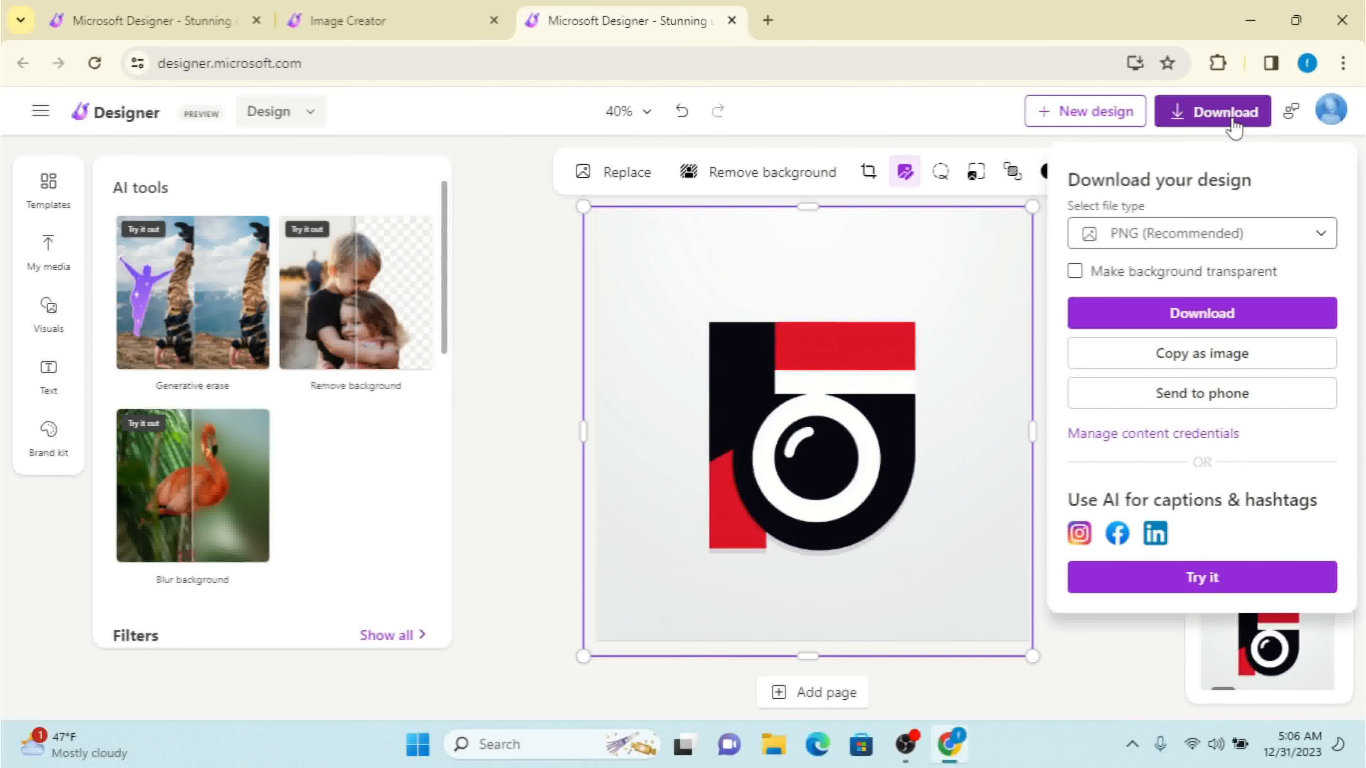
left_click(1280, 245)
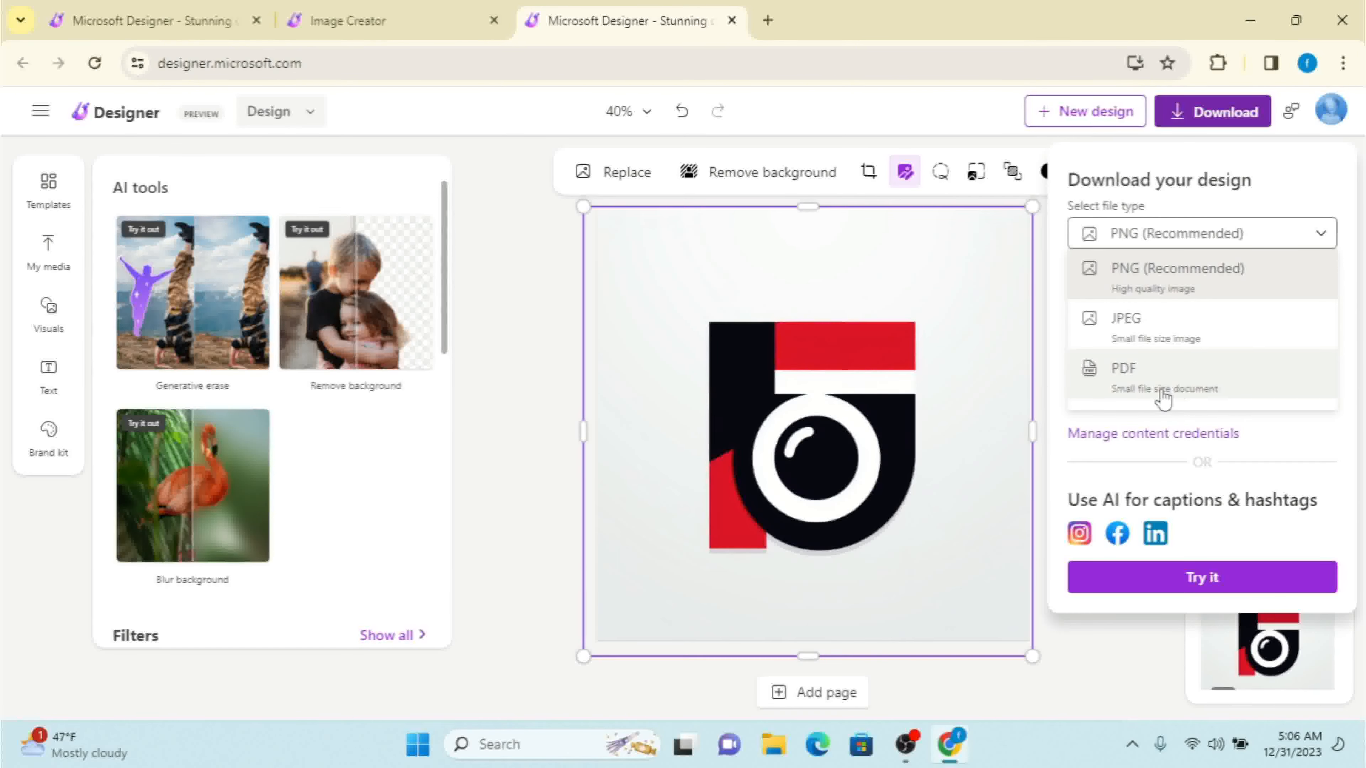
left_click(1347, 173)
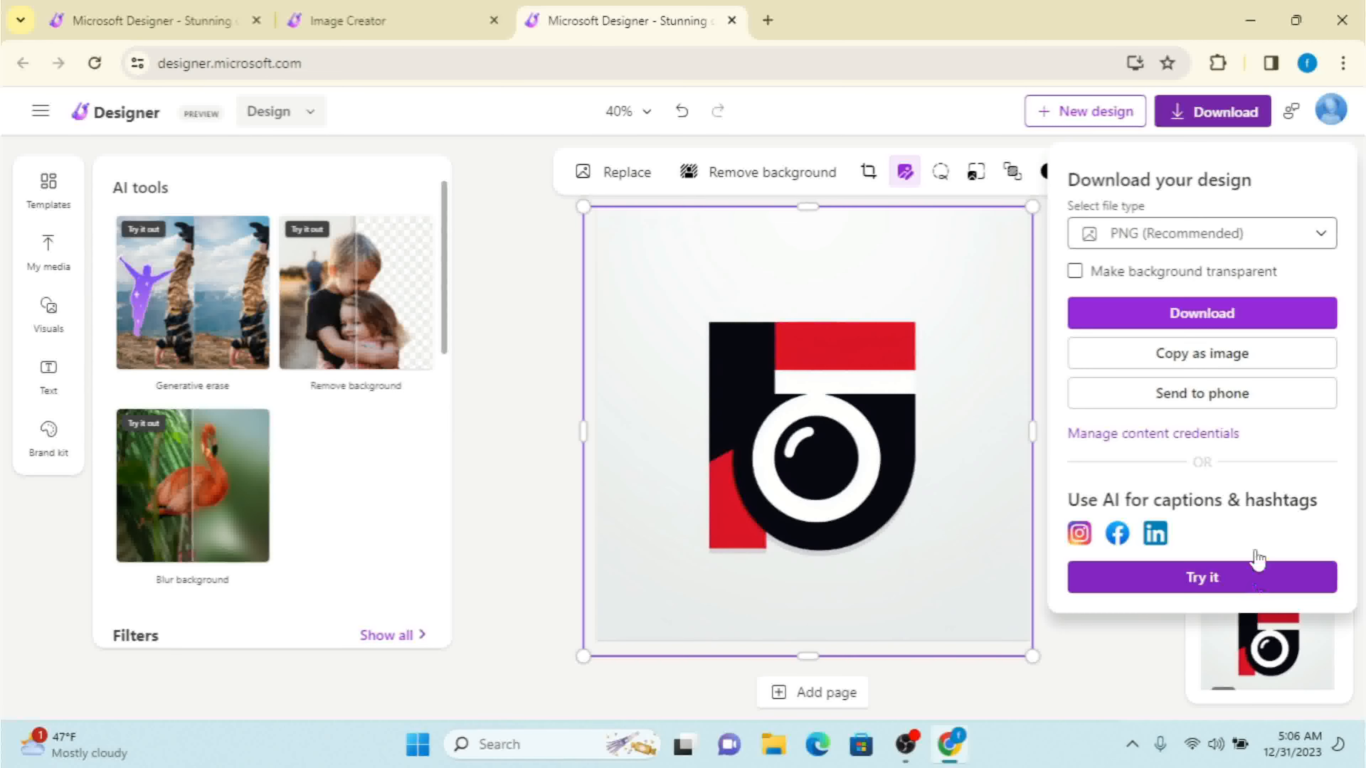
left_click(1246, 321)
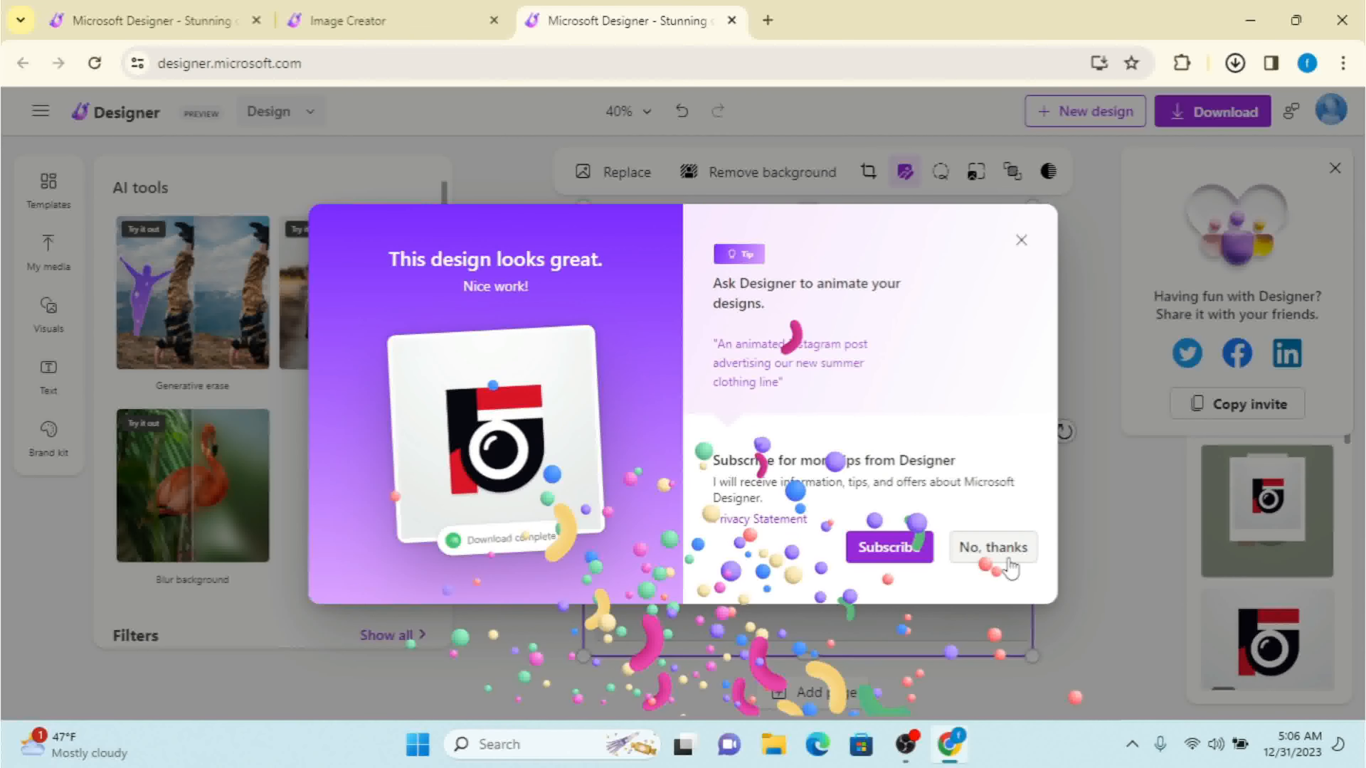
left_click(993, 547)
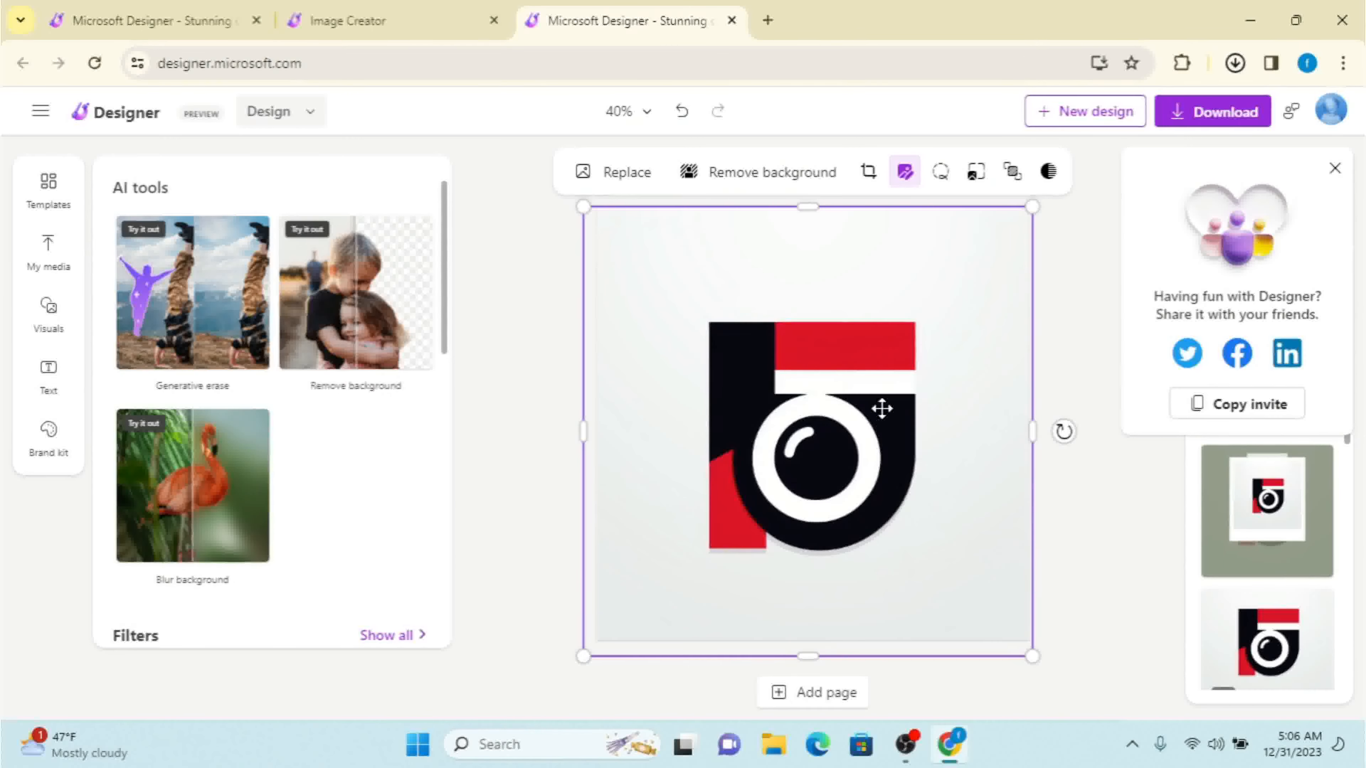